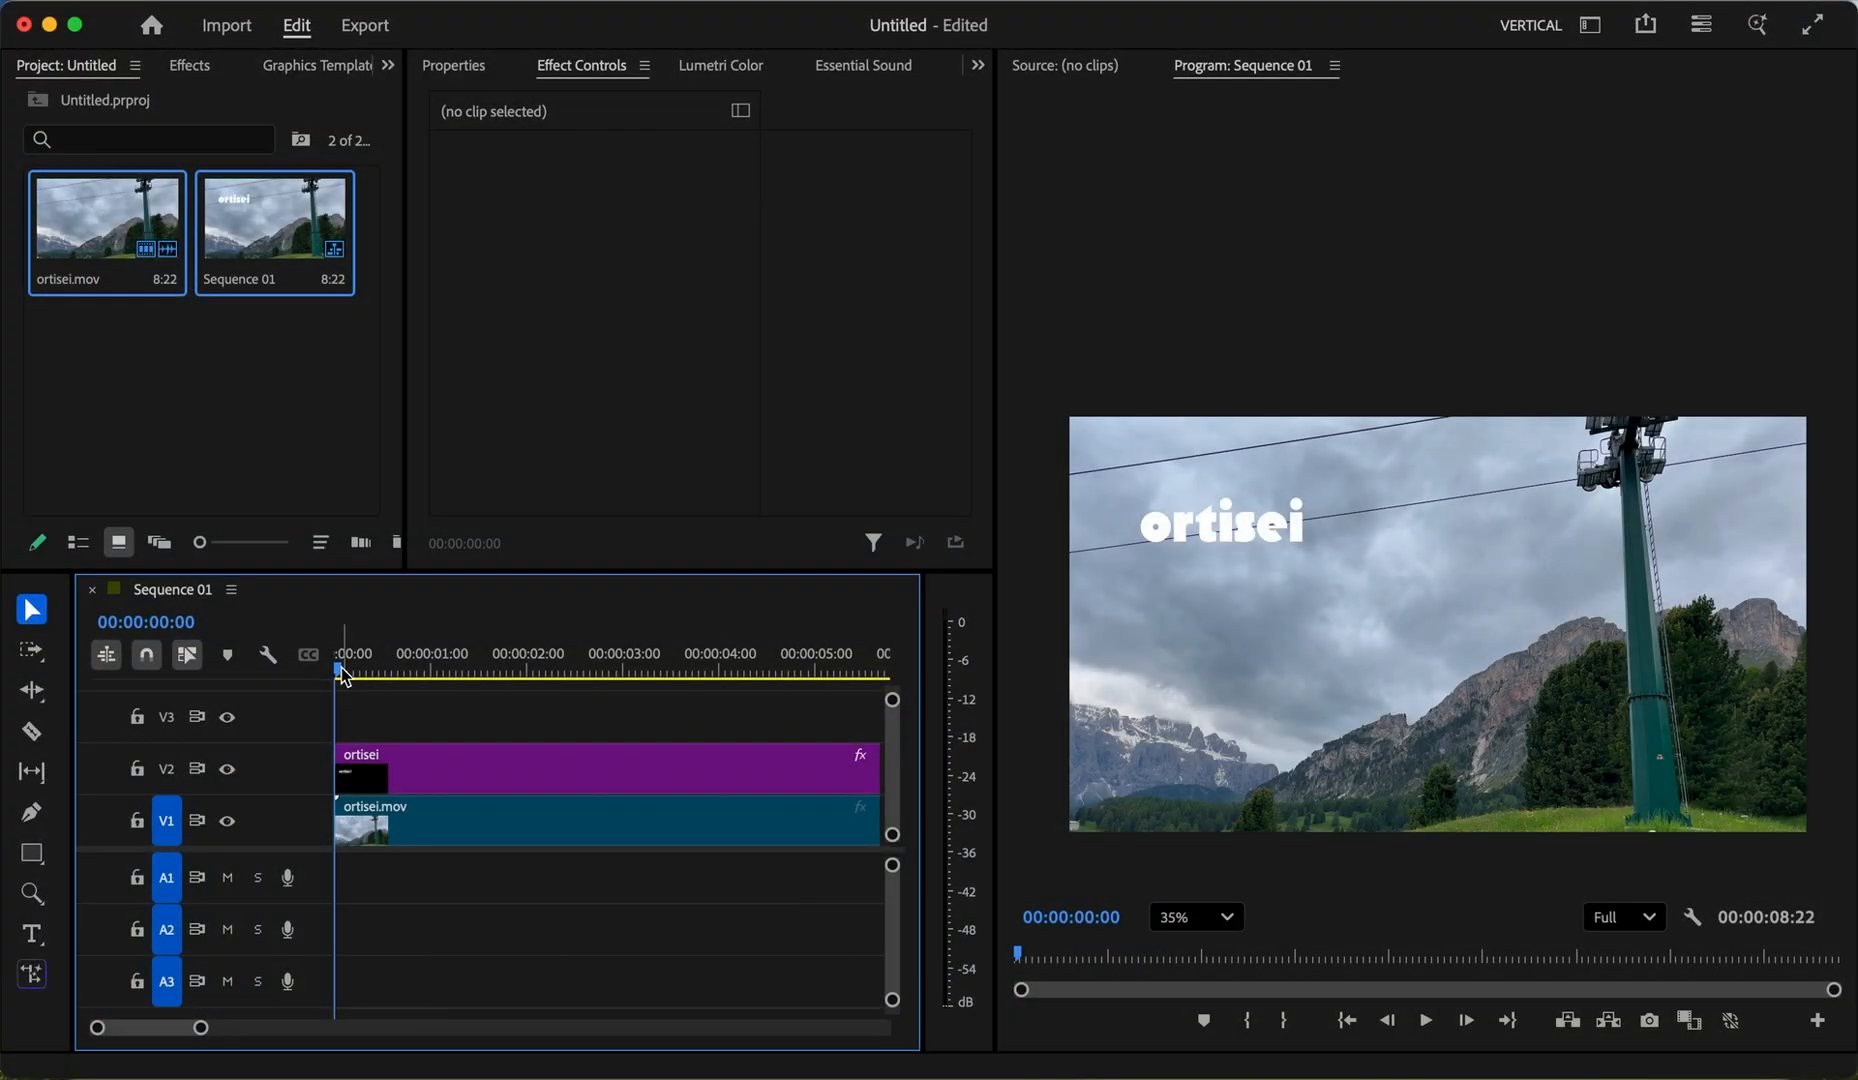
Step: Duplicate the ortisei.mov clip from track V1 onto V3 above the title, keeping it aligned with the sequence start
{"action": "left_click_drag", "start_coordinate": [341, 673], "coordinate": [328, 750]}
{"action": "key", "text": "minus"}
{"action": "key", "text": "minus"}
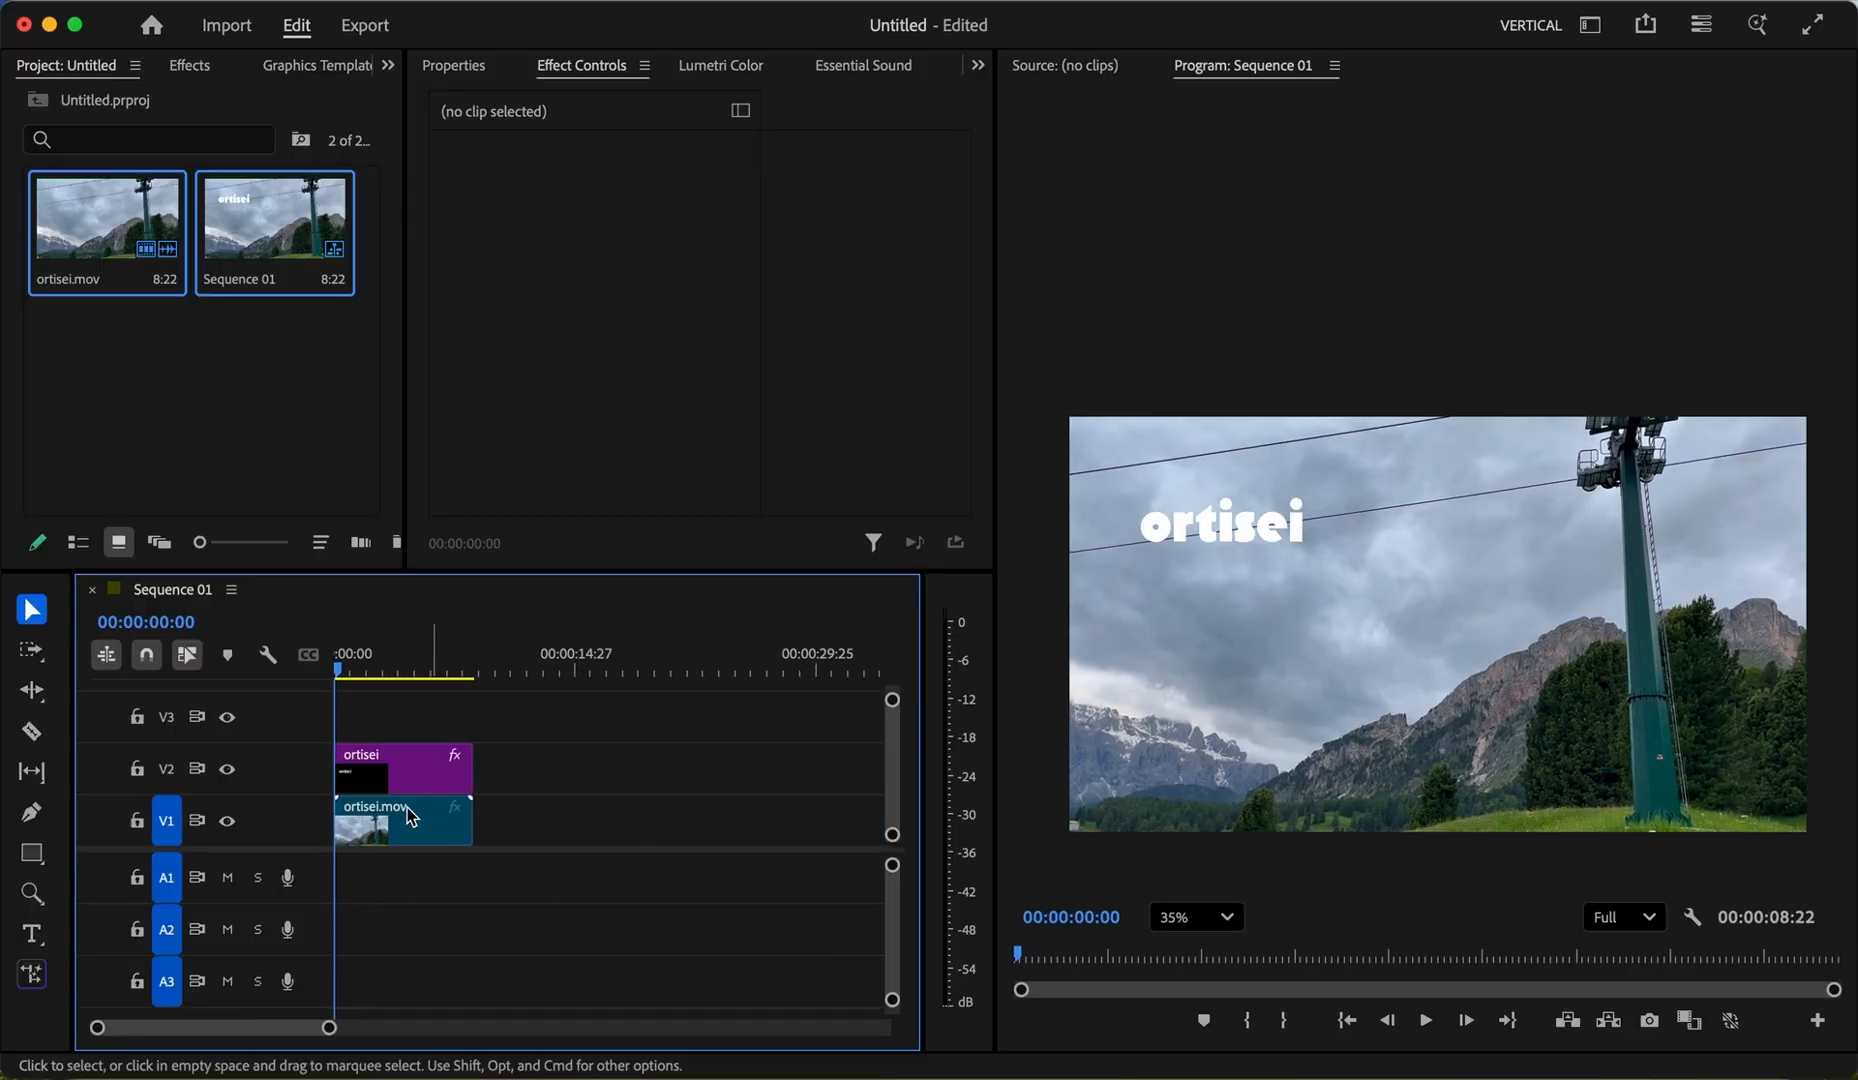
{"action": "left_click", "coordinate": [385, 818]}
{"action": "key", "text": "equal"}
{"action": "key", "text": "equal"}
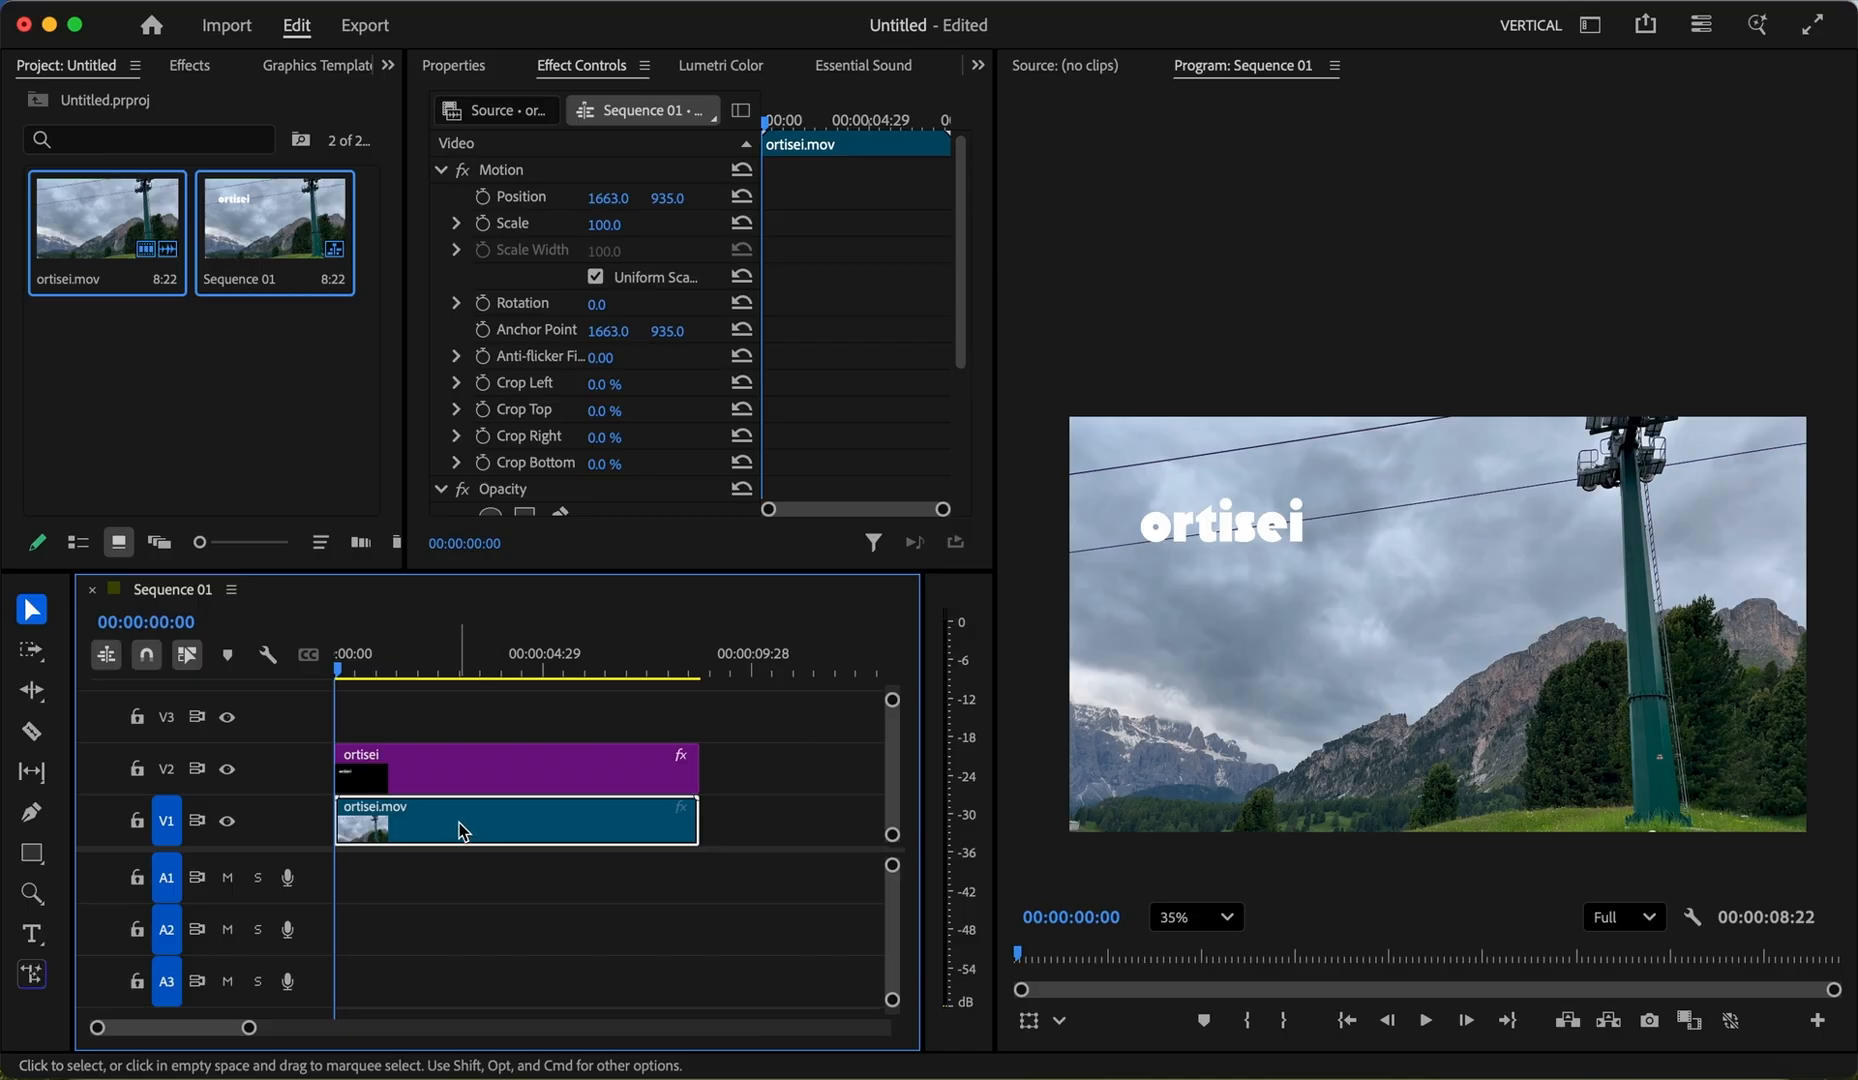
{"action": "left_click_drag", "start_coordinate": [462, 831], "coordinate": [451, 732]}
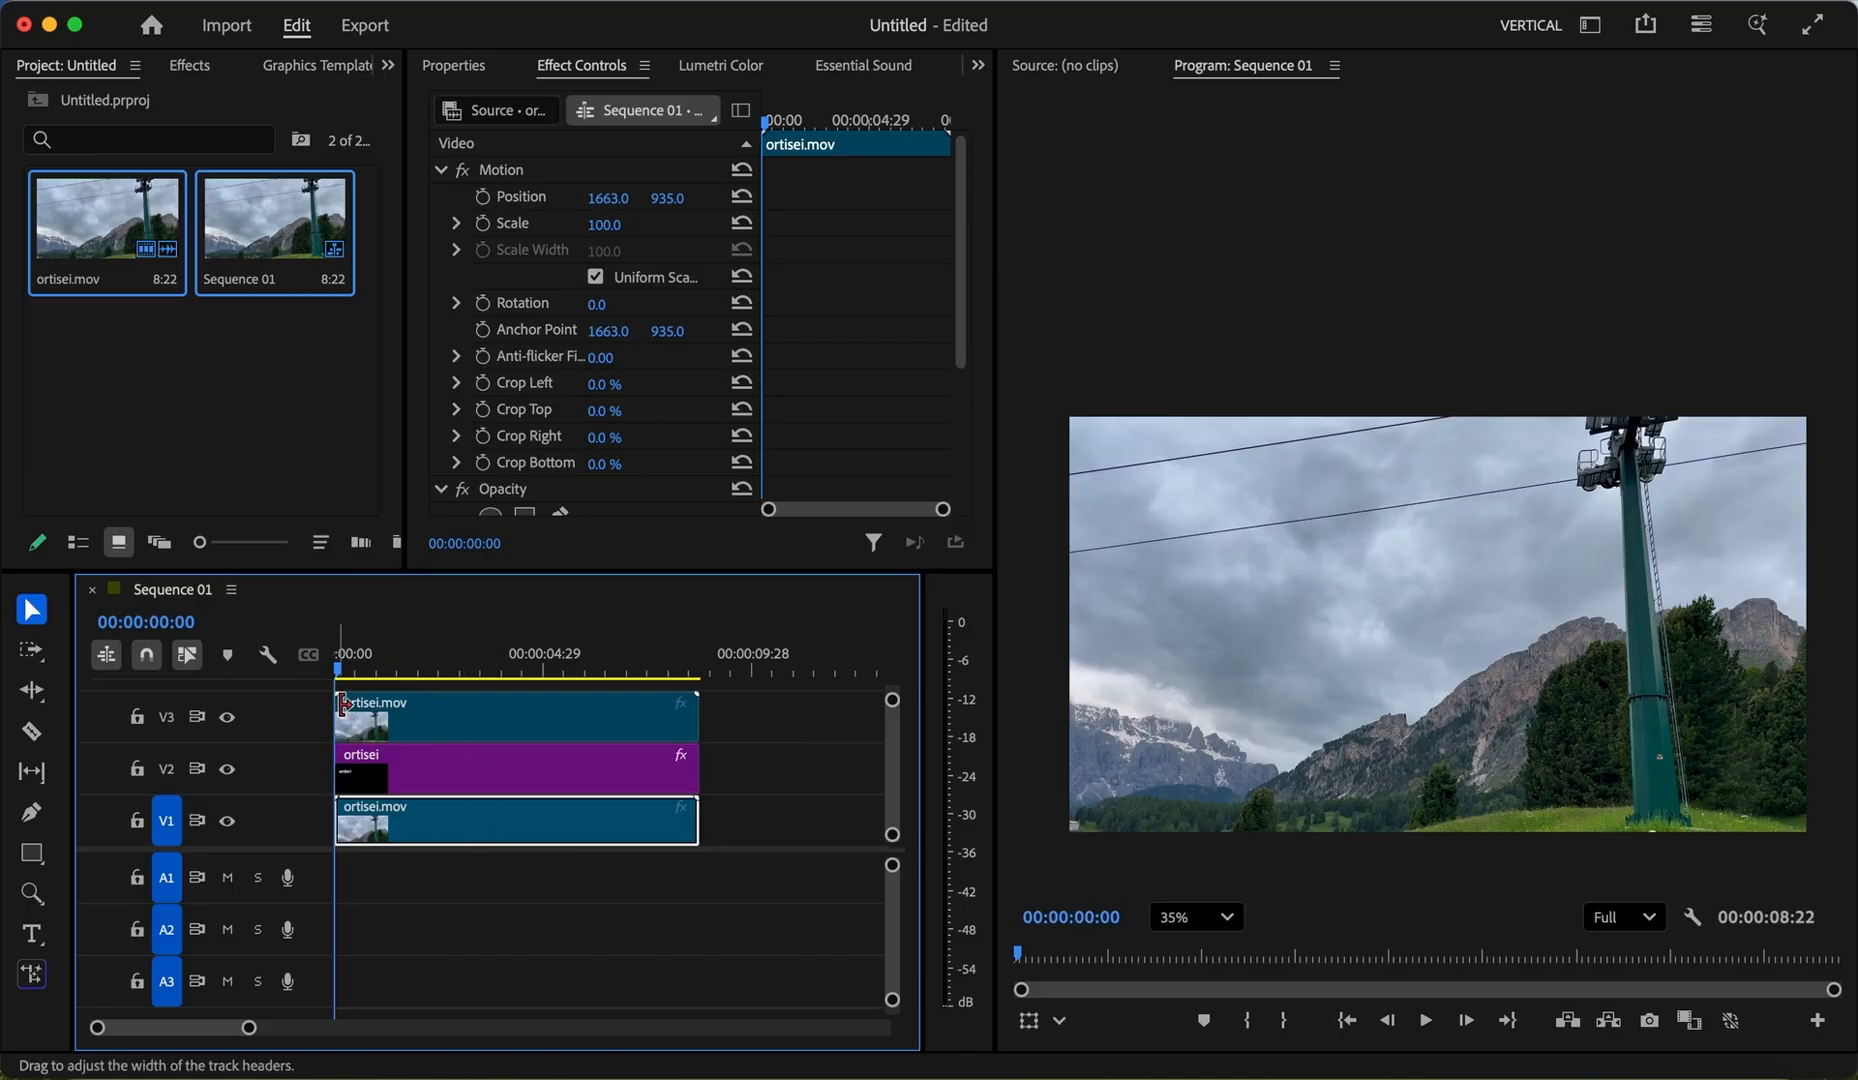
Step: At 00:00:01:14, with the gondola in frame, add a free draw bezier opacity mask to the ortisei.mov clip on V3
{"action": "mouse_move", "coordinate": [337, 674]}
{"action": "left_mouse_down"}
{"action": "mouse_move", "coordinate": [391, 675]}
{"action": "mouse_move", "coordinate": [338, 672]}
{"action": "left_mouse_up"}
{"action": "left_click", "coordinate": [412, 736]}
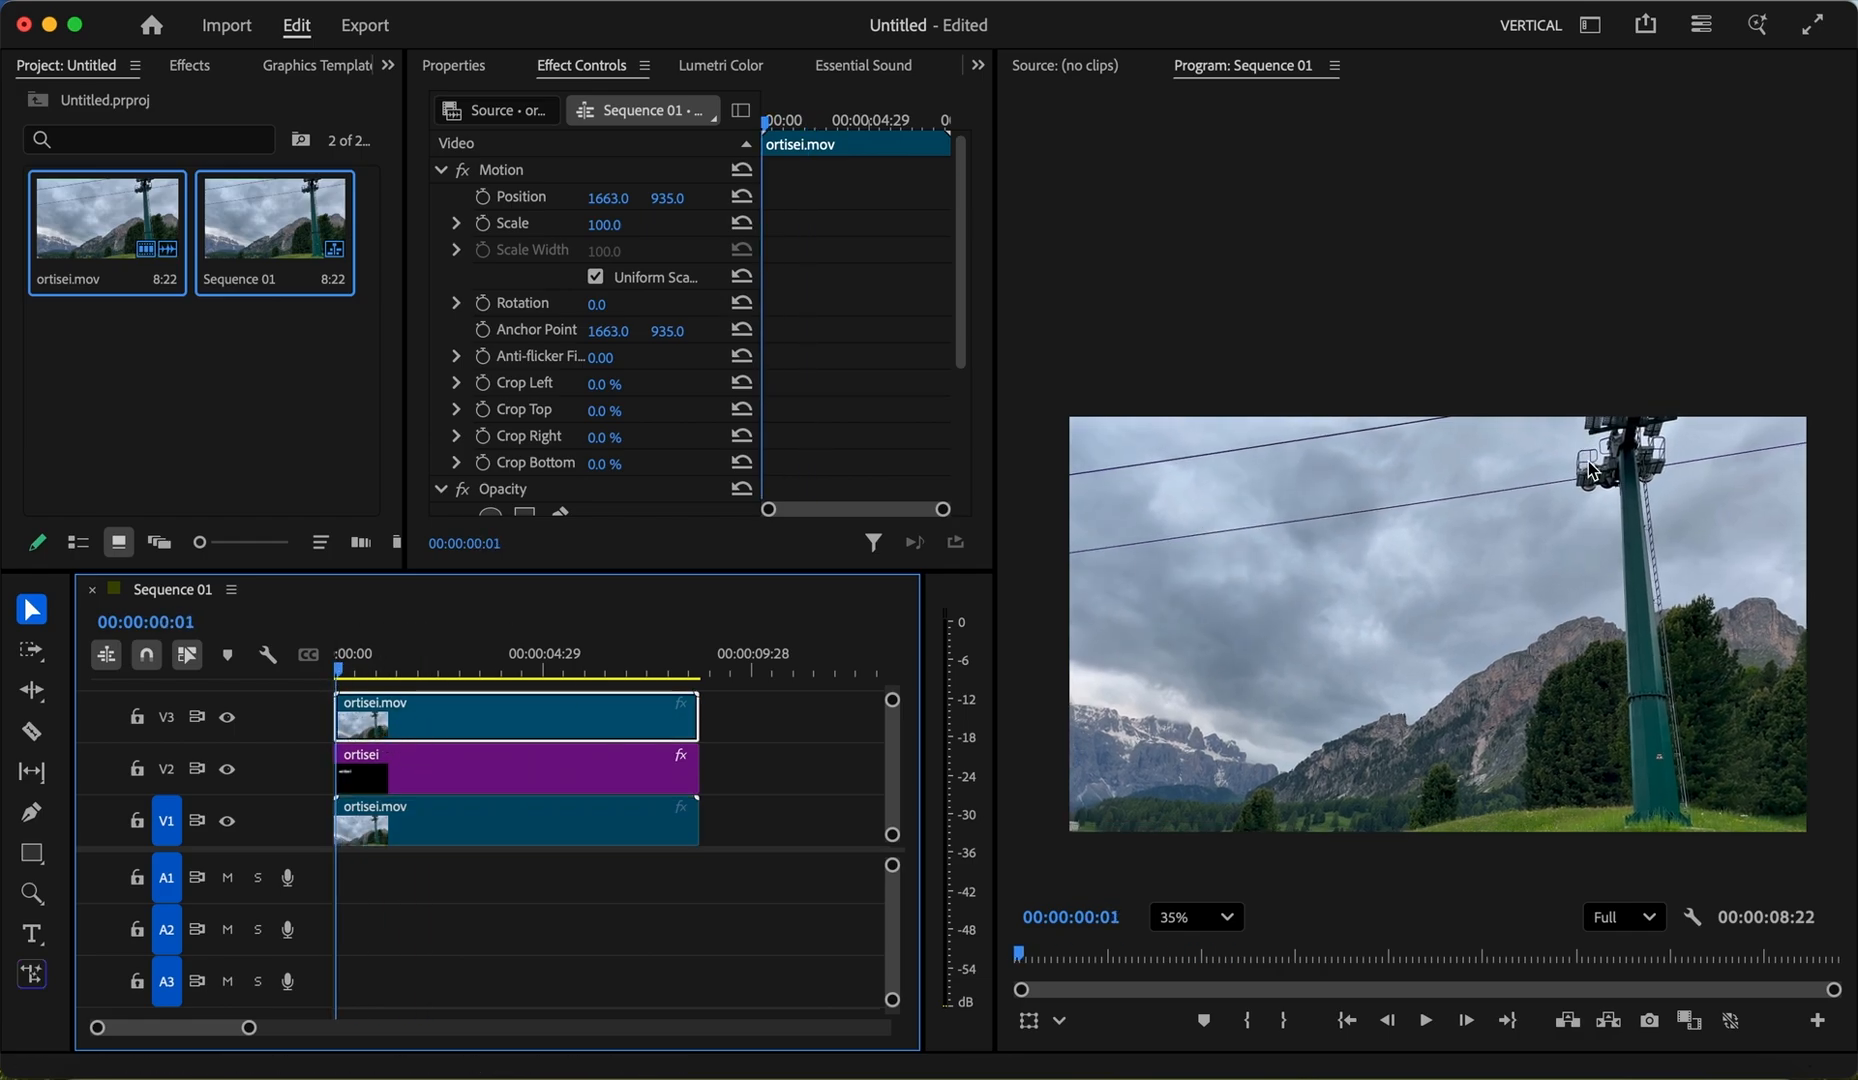
{"action": "left_click_drag", "start_coordinate": [341, 678], "coordinate": [400, 692]}
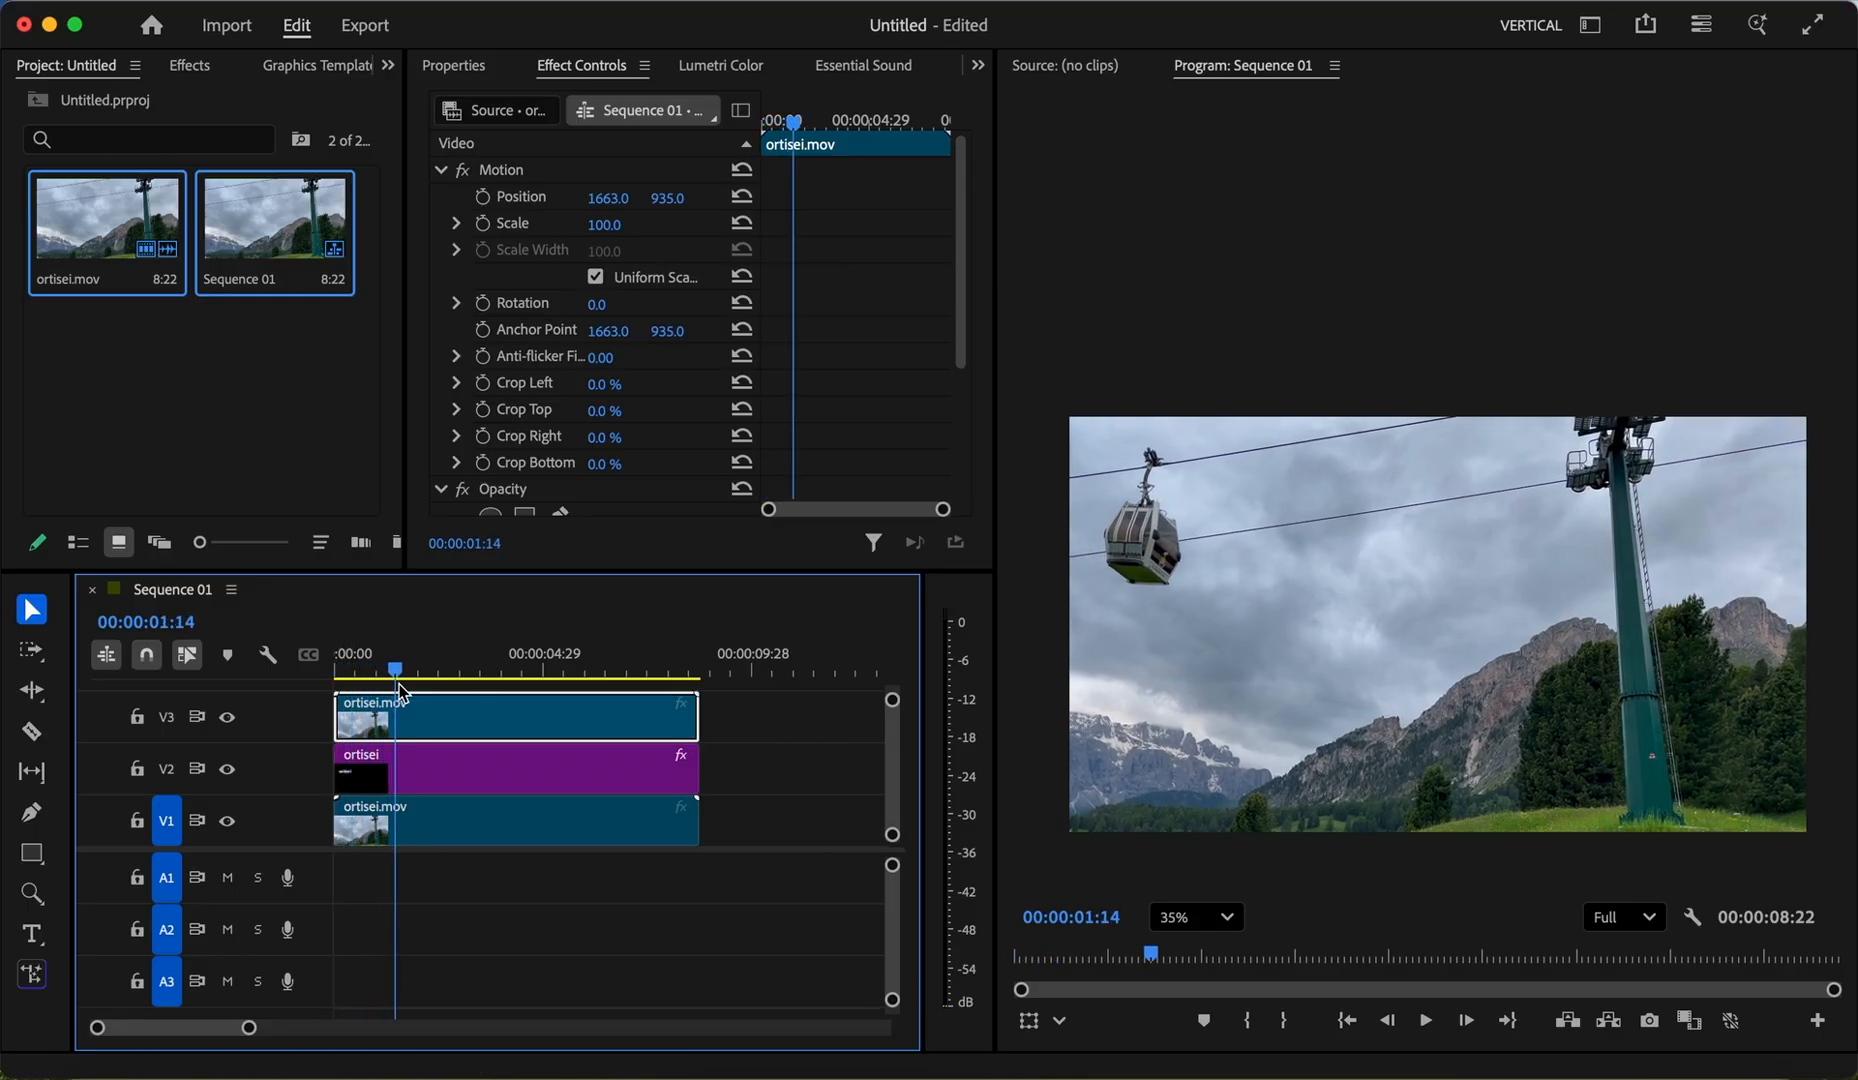
{"action": "scroll", "coordinate": [1138, 541], "scroll_direction": "up", "scroll_amount": 5}
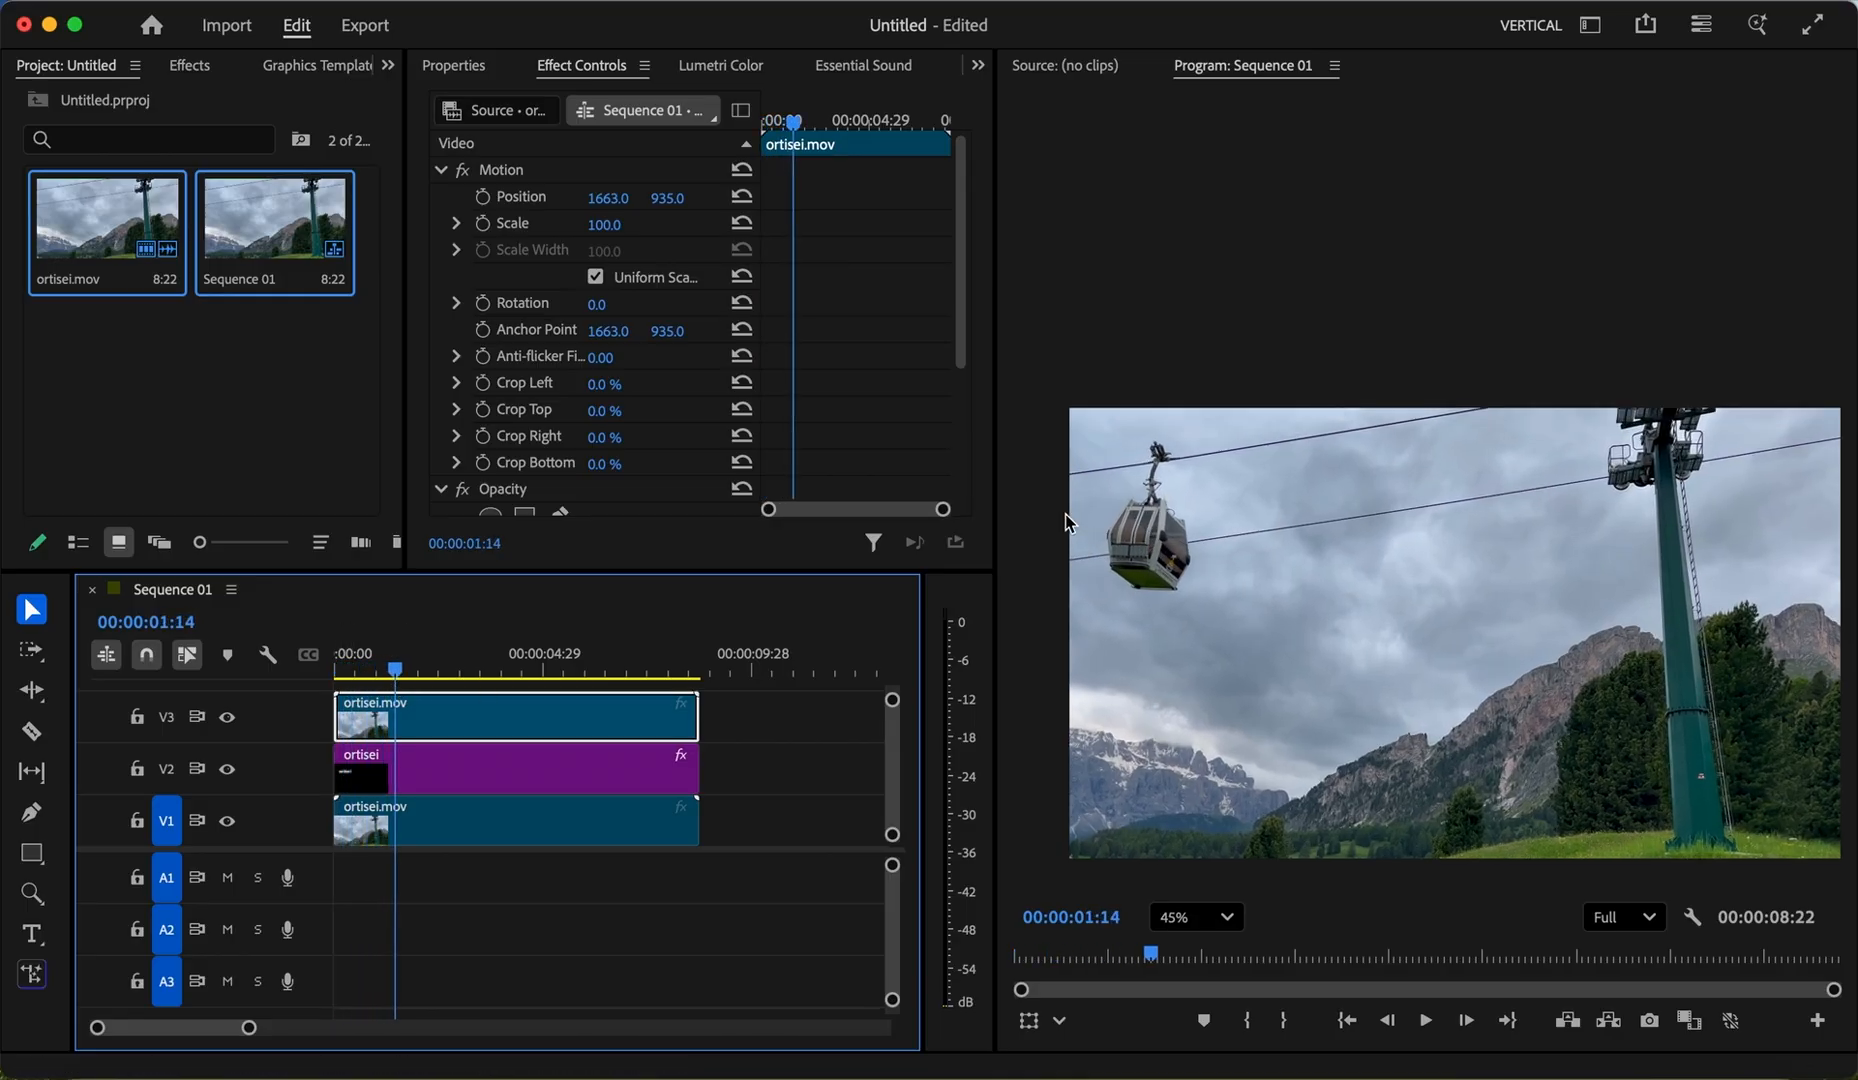
{"action": "scroll", "coordinate": [1087, 541], "scroll_direction": "up", "scroll_amount": 1}
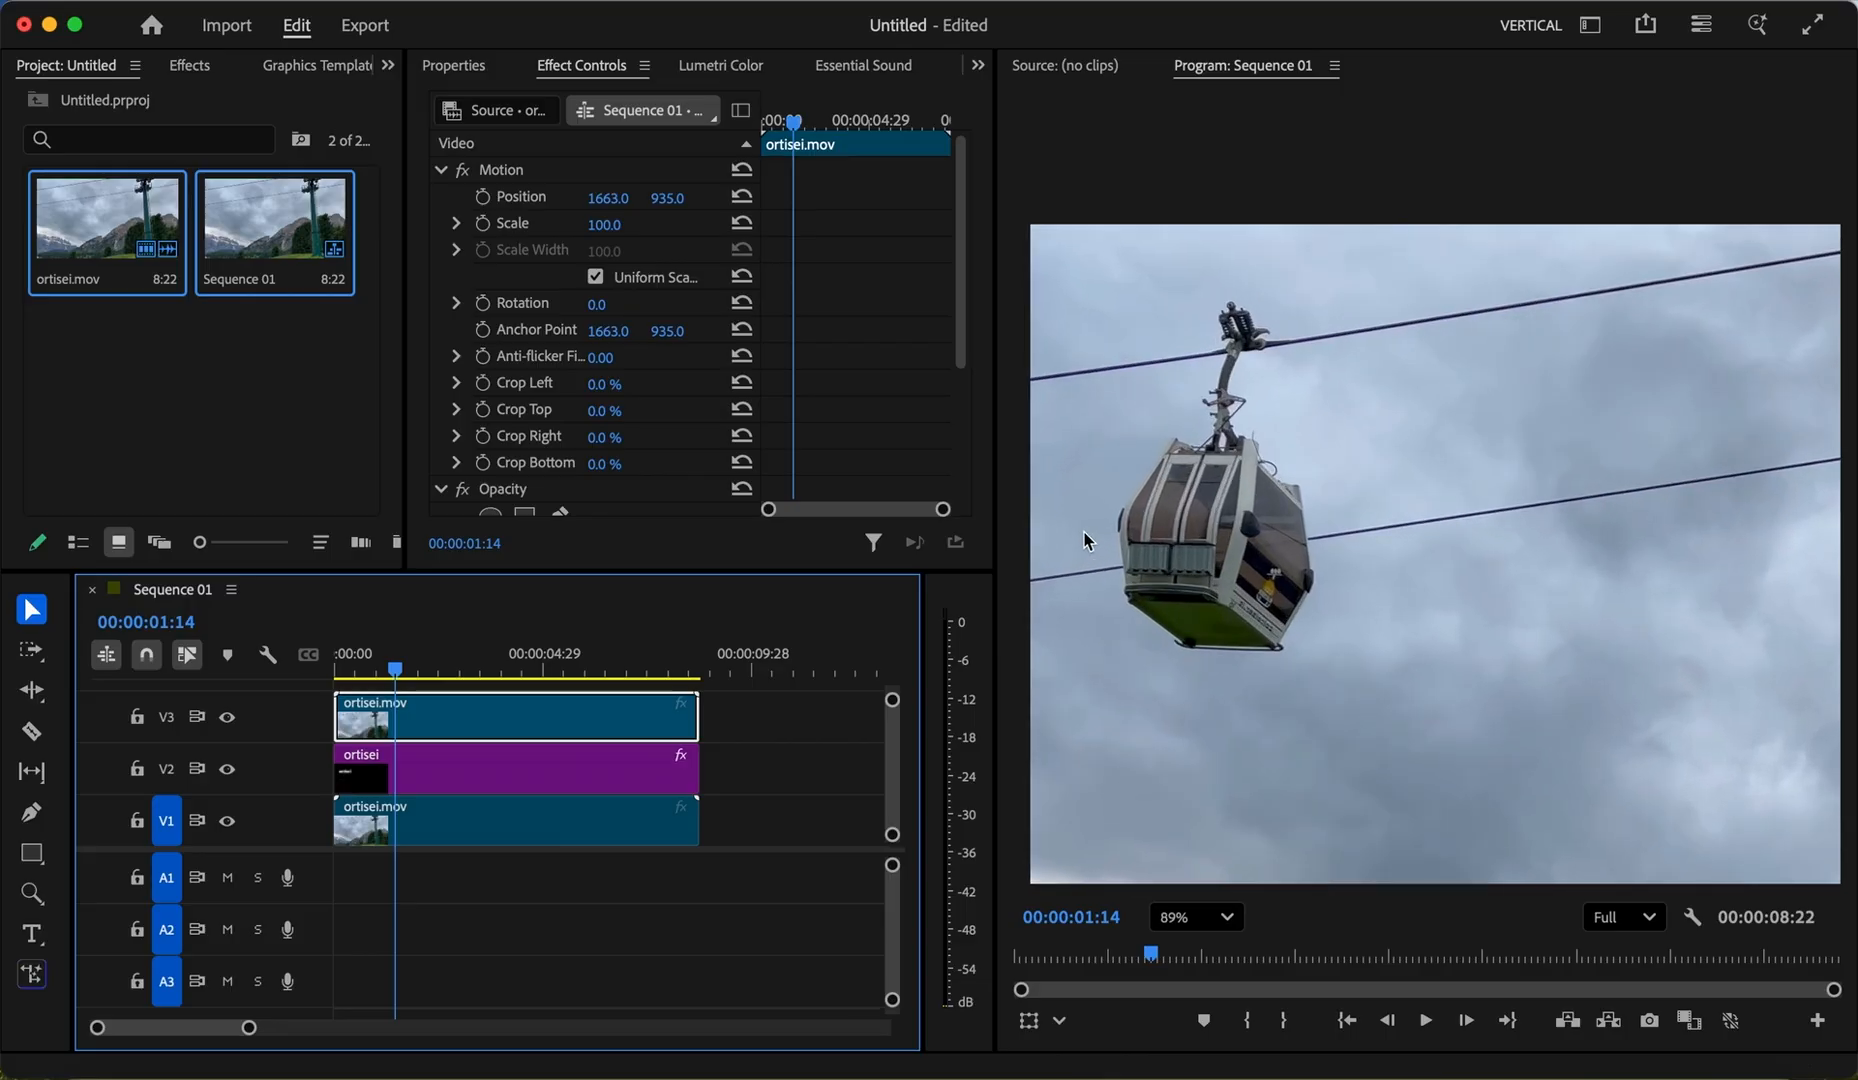
{"action": "scroll", "coordinate": [559, 396], "scroll_direction": "down", "scroll_amount": 3}
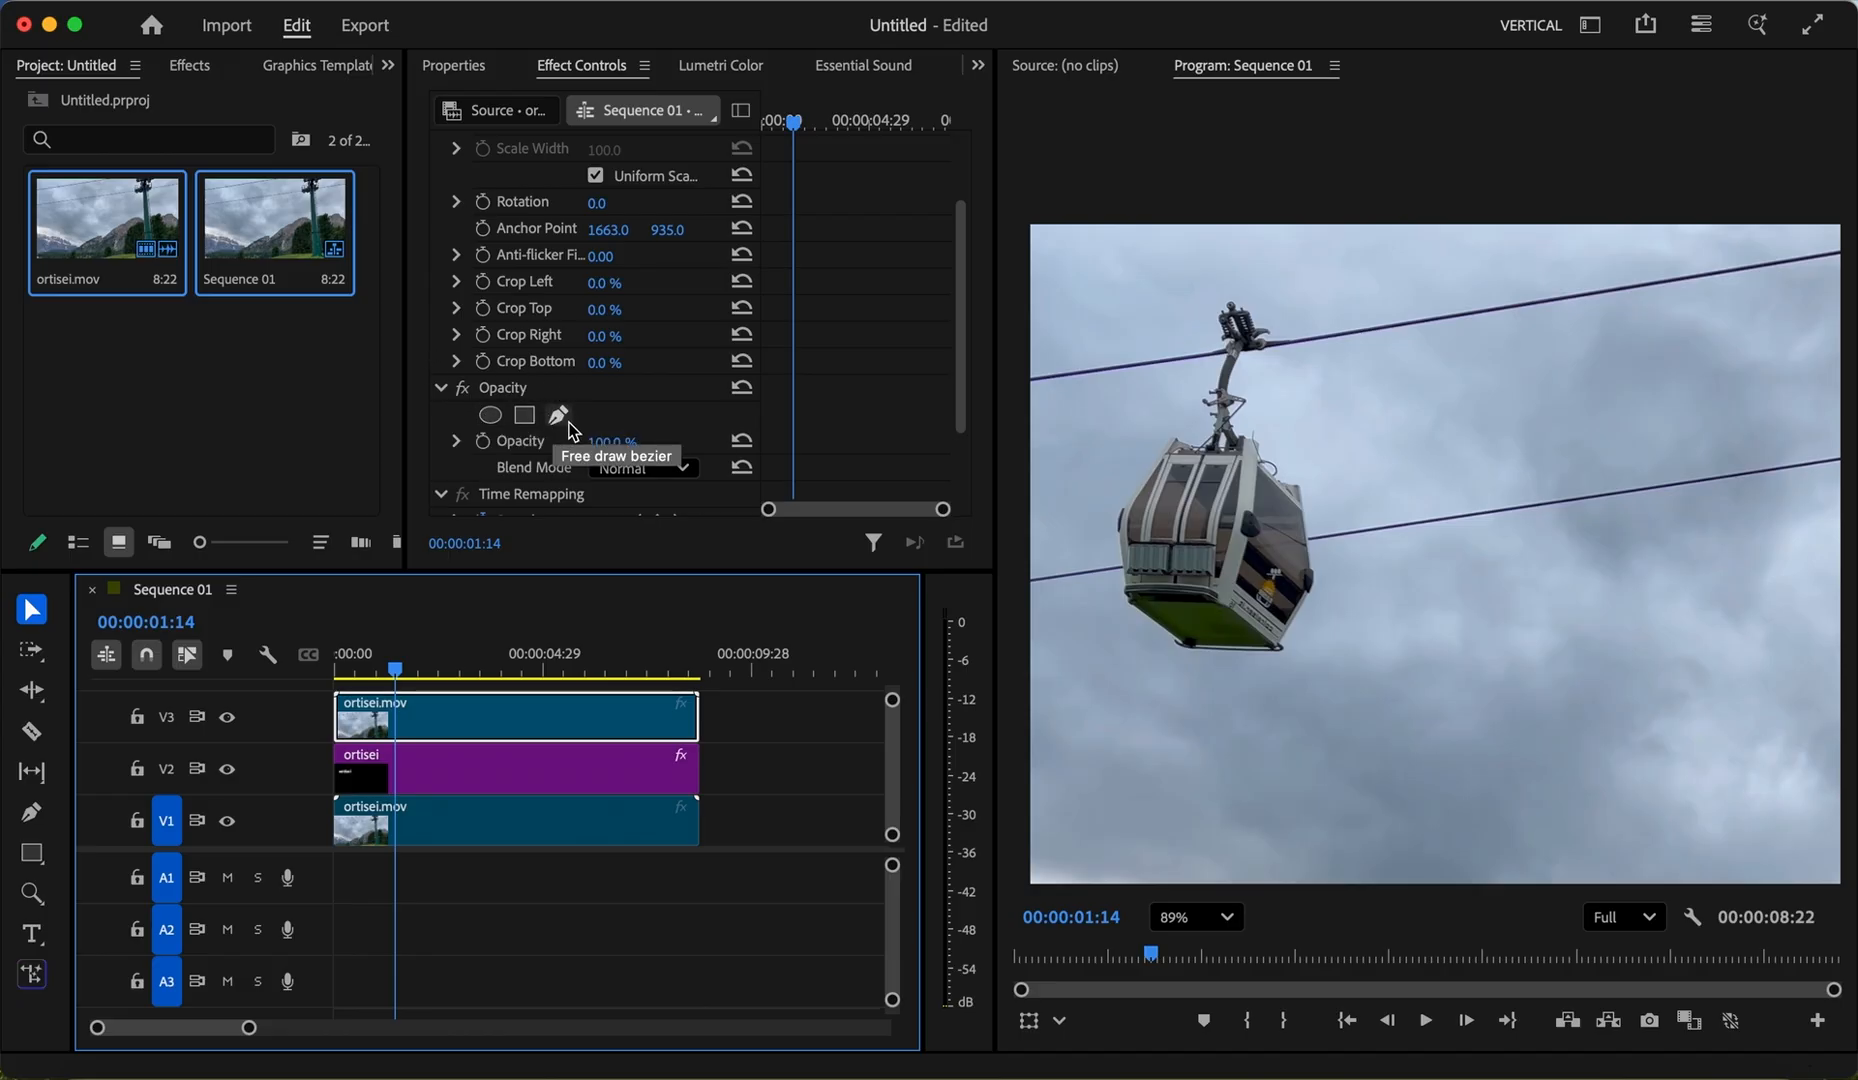
{"action": "left_click", "coordinate": [559, 415]}
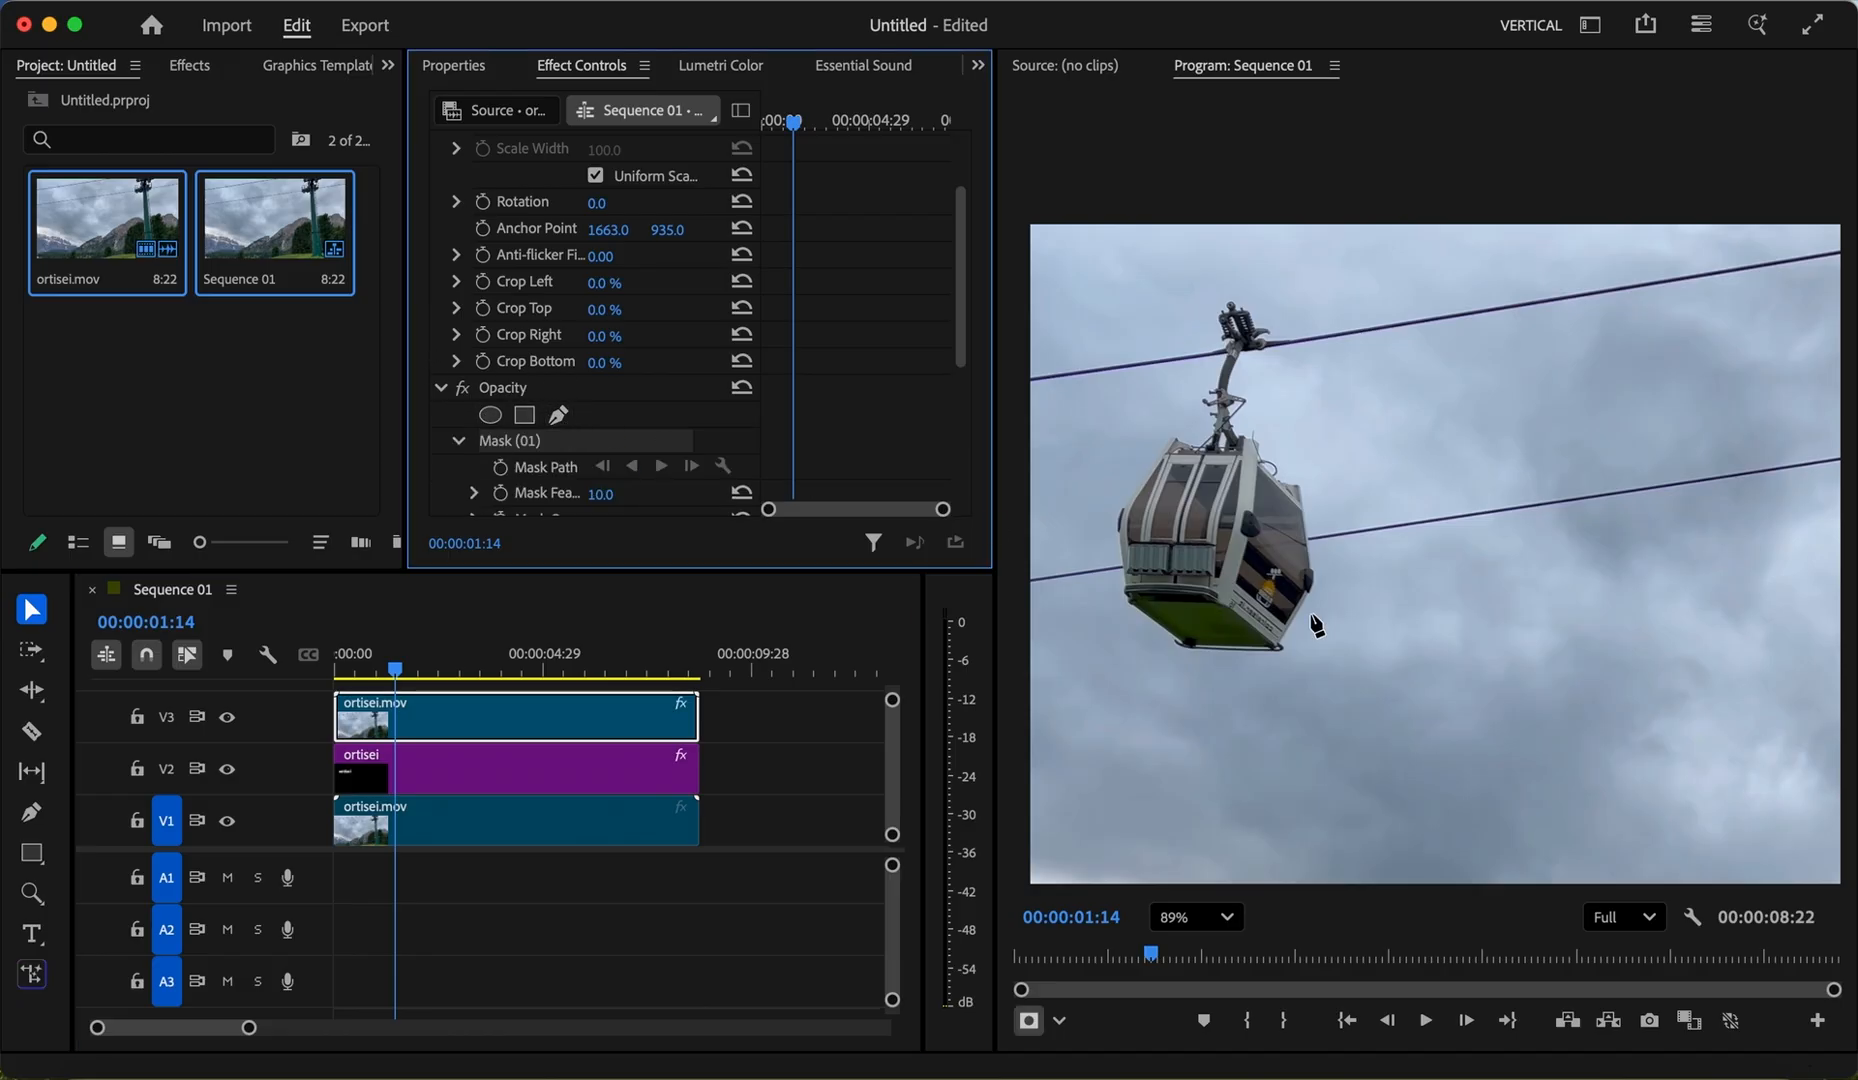
Step: Trace a closed mask outline around the gondola cabin, following its roof, sides and base
{"action": "scroll", "coordinate": [1122, 590], "scroll_direction": "up", "scroll_amount": 5}
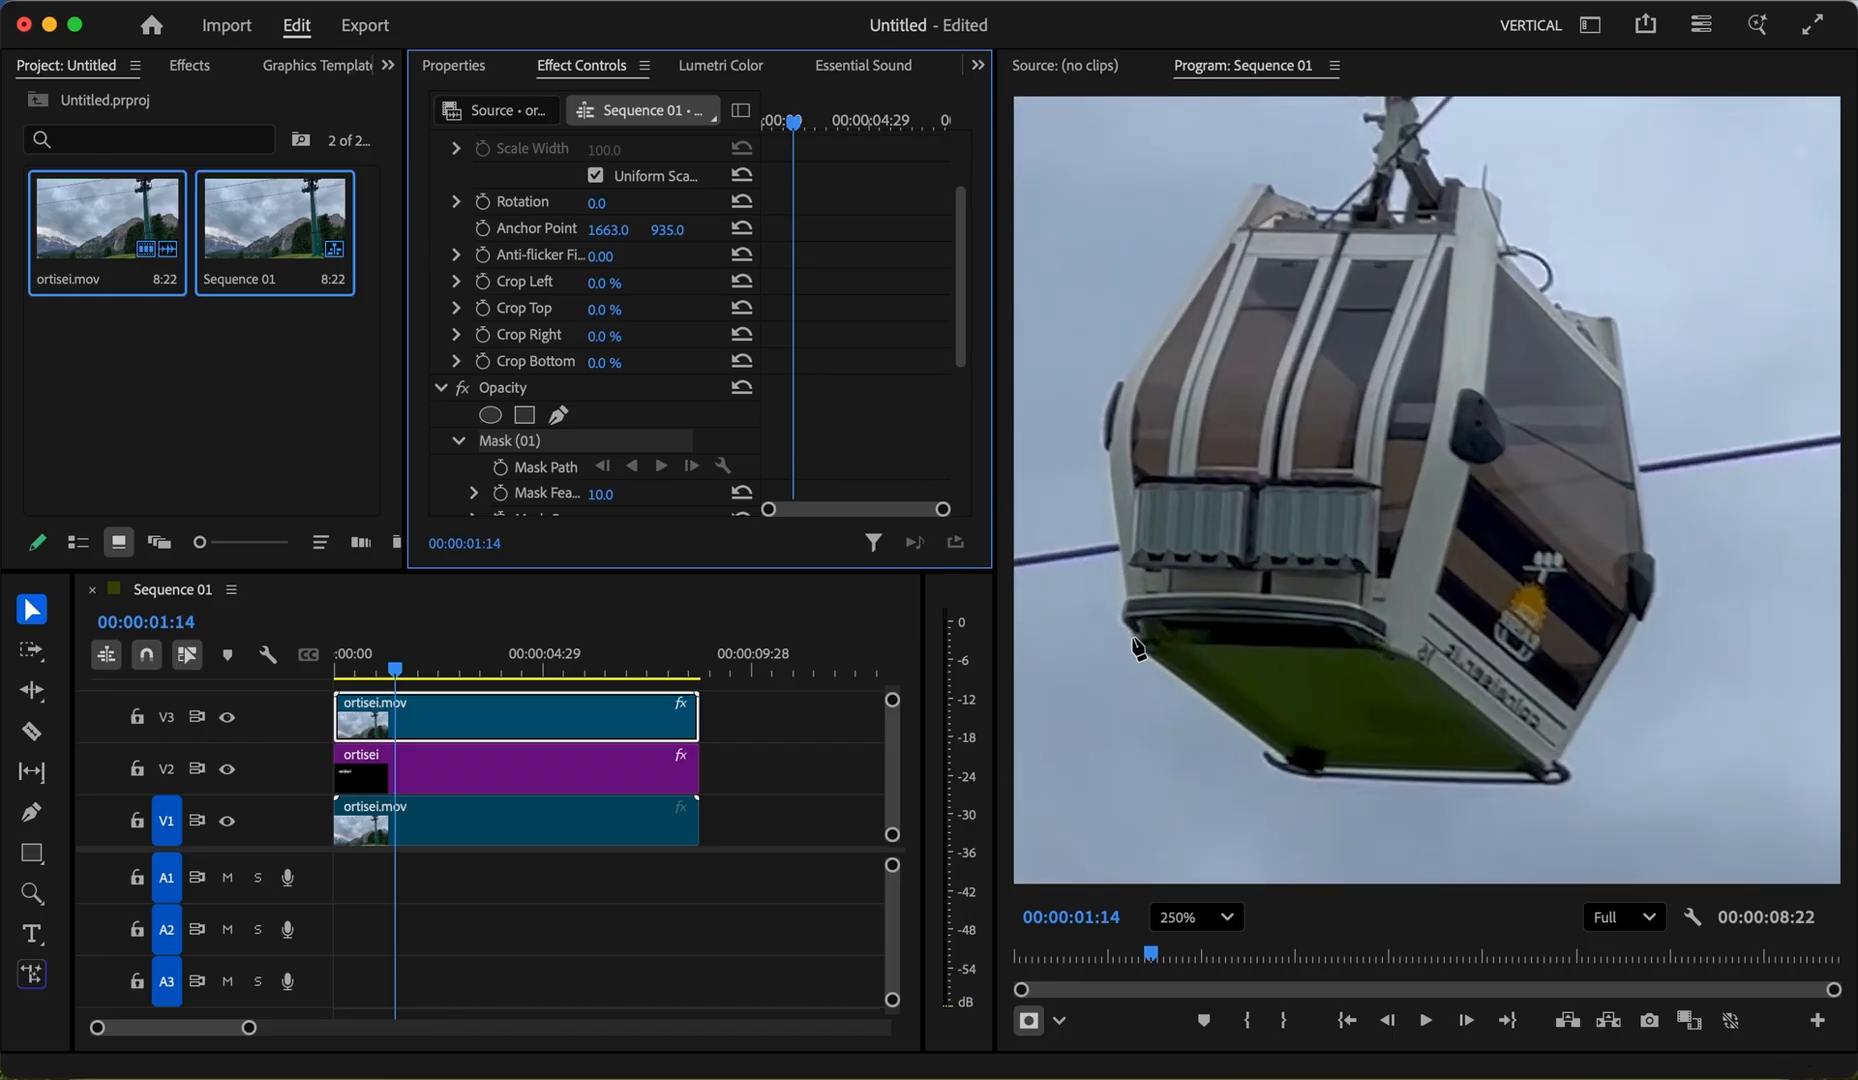
{"action": "left_click", "coordinate": [1121, 618]}
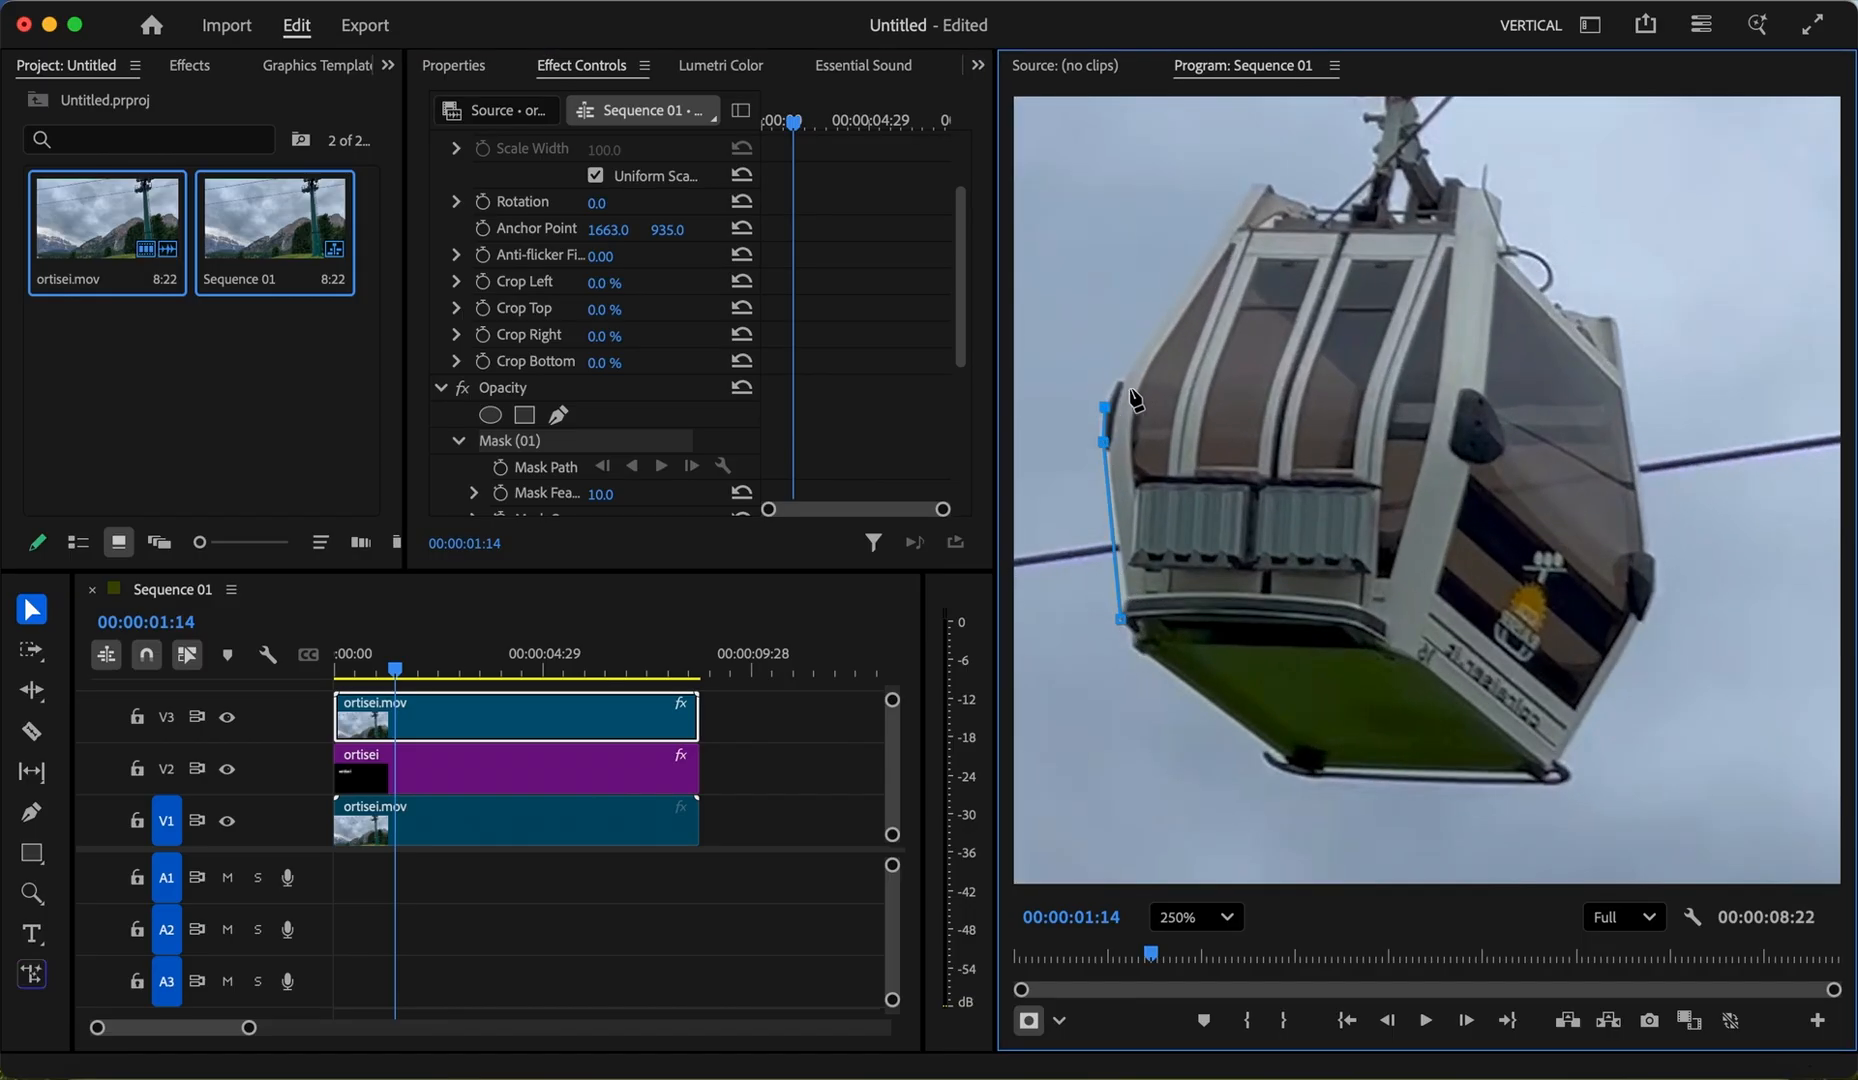
{"action": "left_click", "coordinate": [1254, 183]}
{"action": "left_click", "coordinate": [1268, 186]}
{"action": "left_click", "coordinate": [1311, 209]}
{"action": "left_click", "coordinate": [1450, 215]}
{"action": "left_click", "coordinate": [1460, 186]}
{"action": "left_click", "coordinate": [1481, 189]}
{"action": "left_click", "coordinate": [1500, 200]}
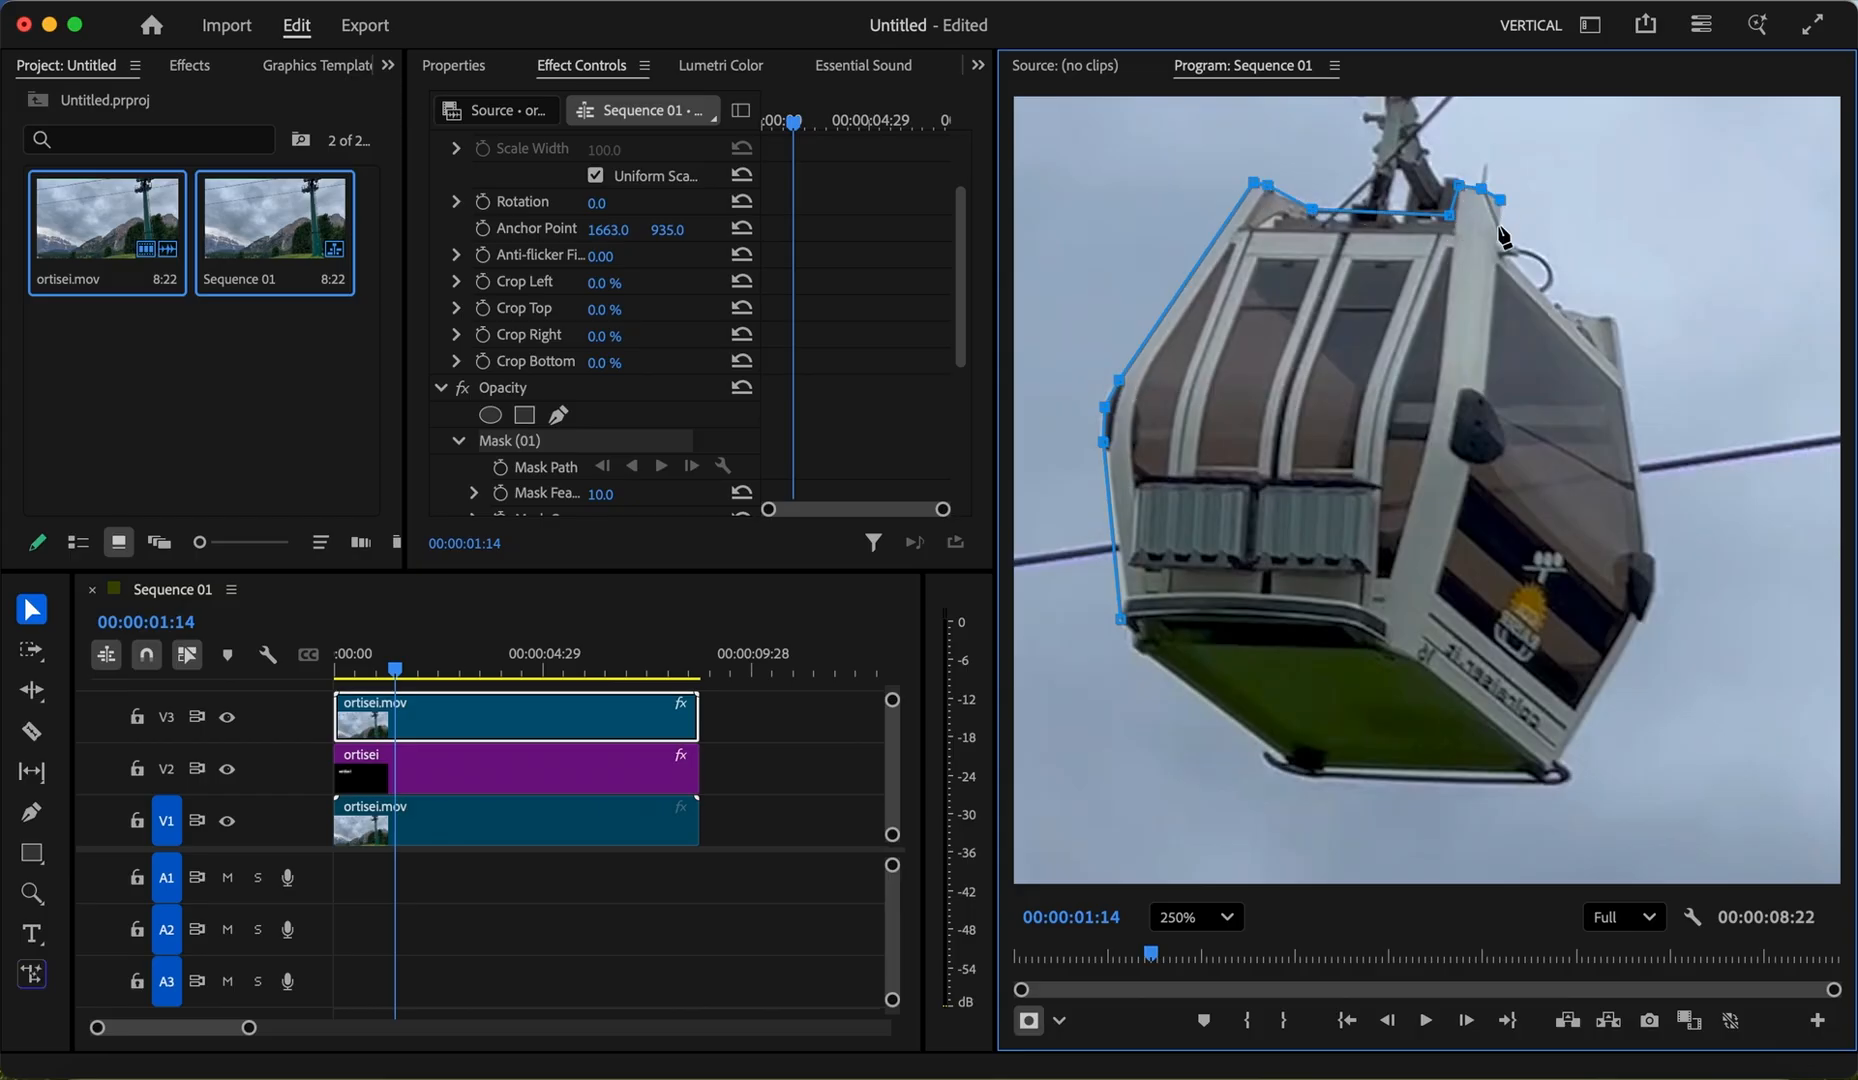
{"action": "left_click", "coordinate": [1497, 242]}
{"action": "left_click", "coordinate": [1557, 306]}
{"action": "left_click", "coordinate": [1612, 320]}
{"action": "left_click", "coordinate": [1655, 558]}
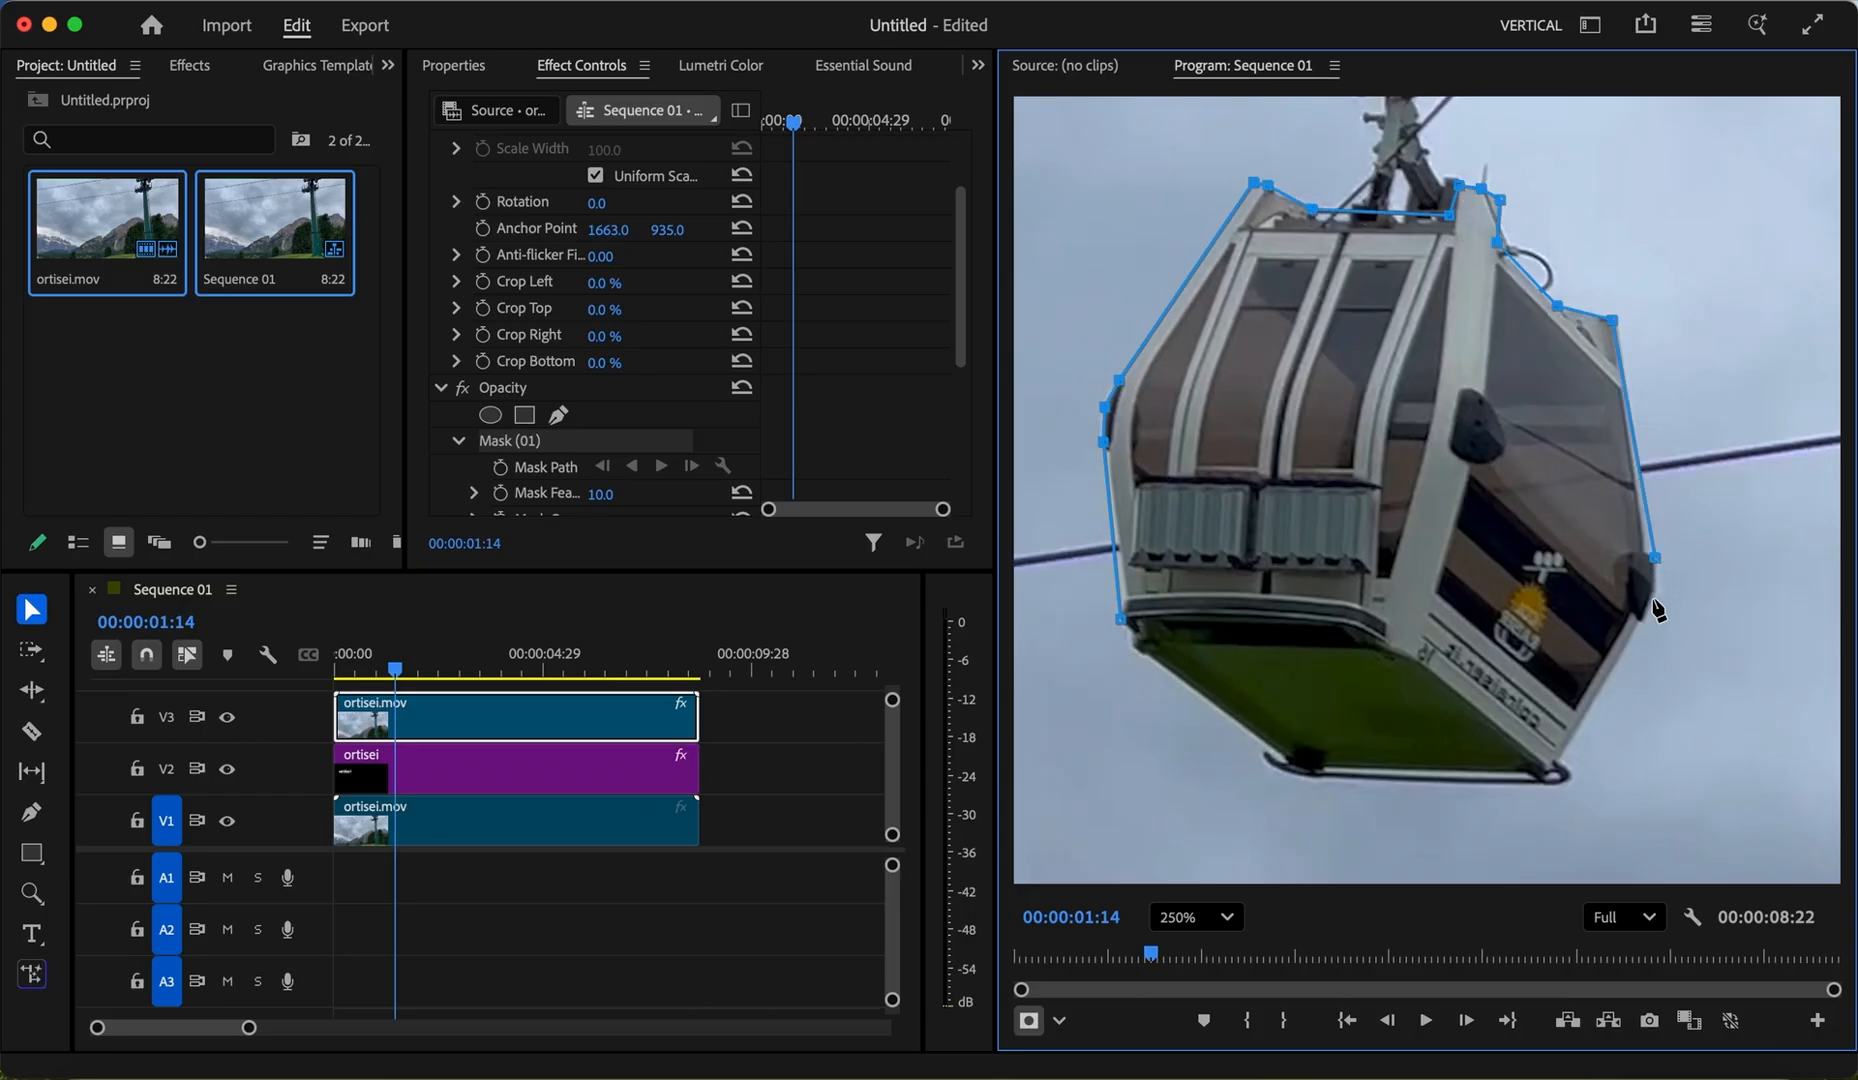
{"action": "left_click", "coordinate": [1560, 765]}
{"action": "left_click", "coordinate": [1303, 776]}
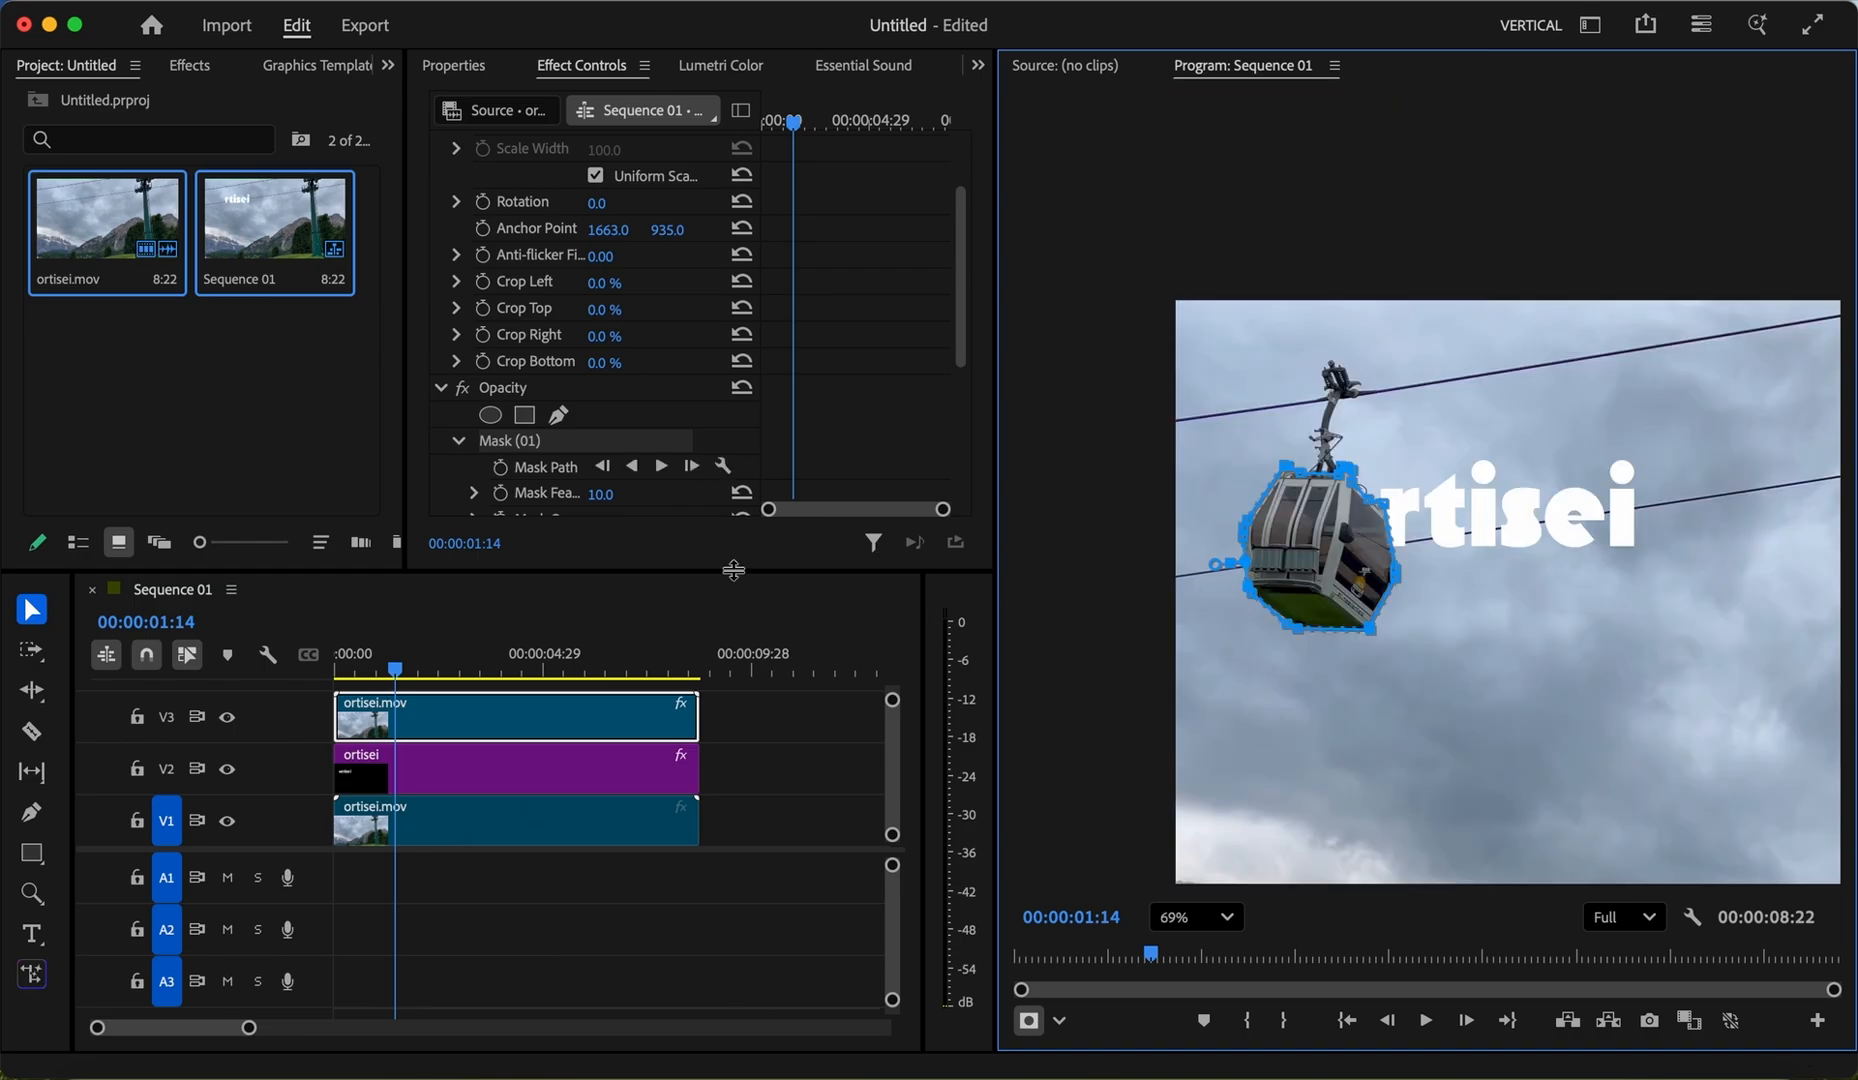
Step: Turn on Mask Path keyframing for the cabin mask at 00:00:01:14
{"action": "scroll", "coordinate": [667, 424], "scroll_direction": "down", "scroll_amount": 4}
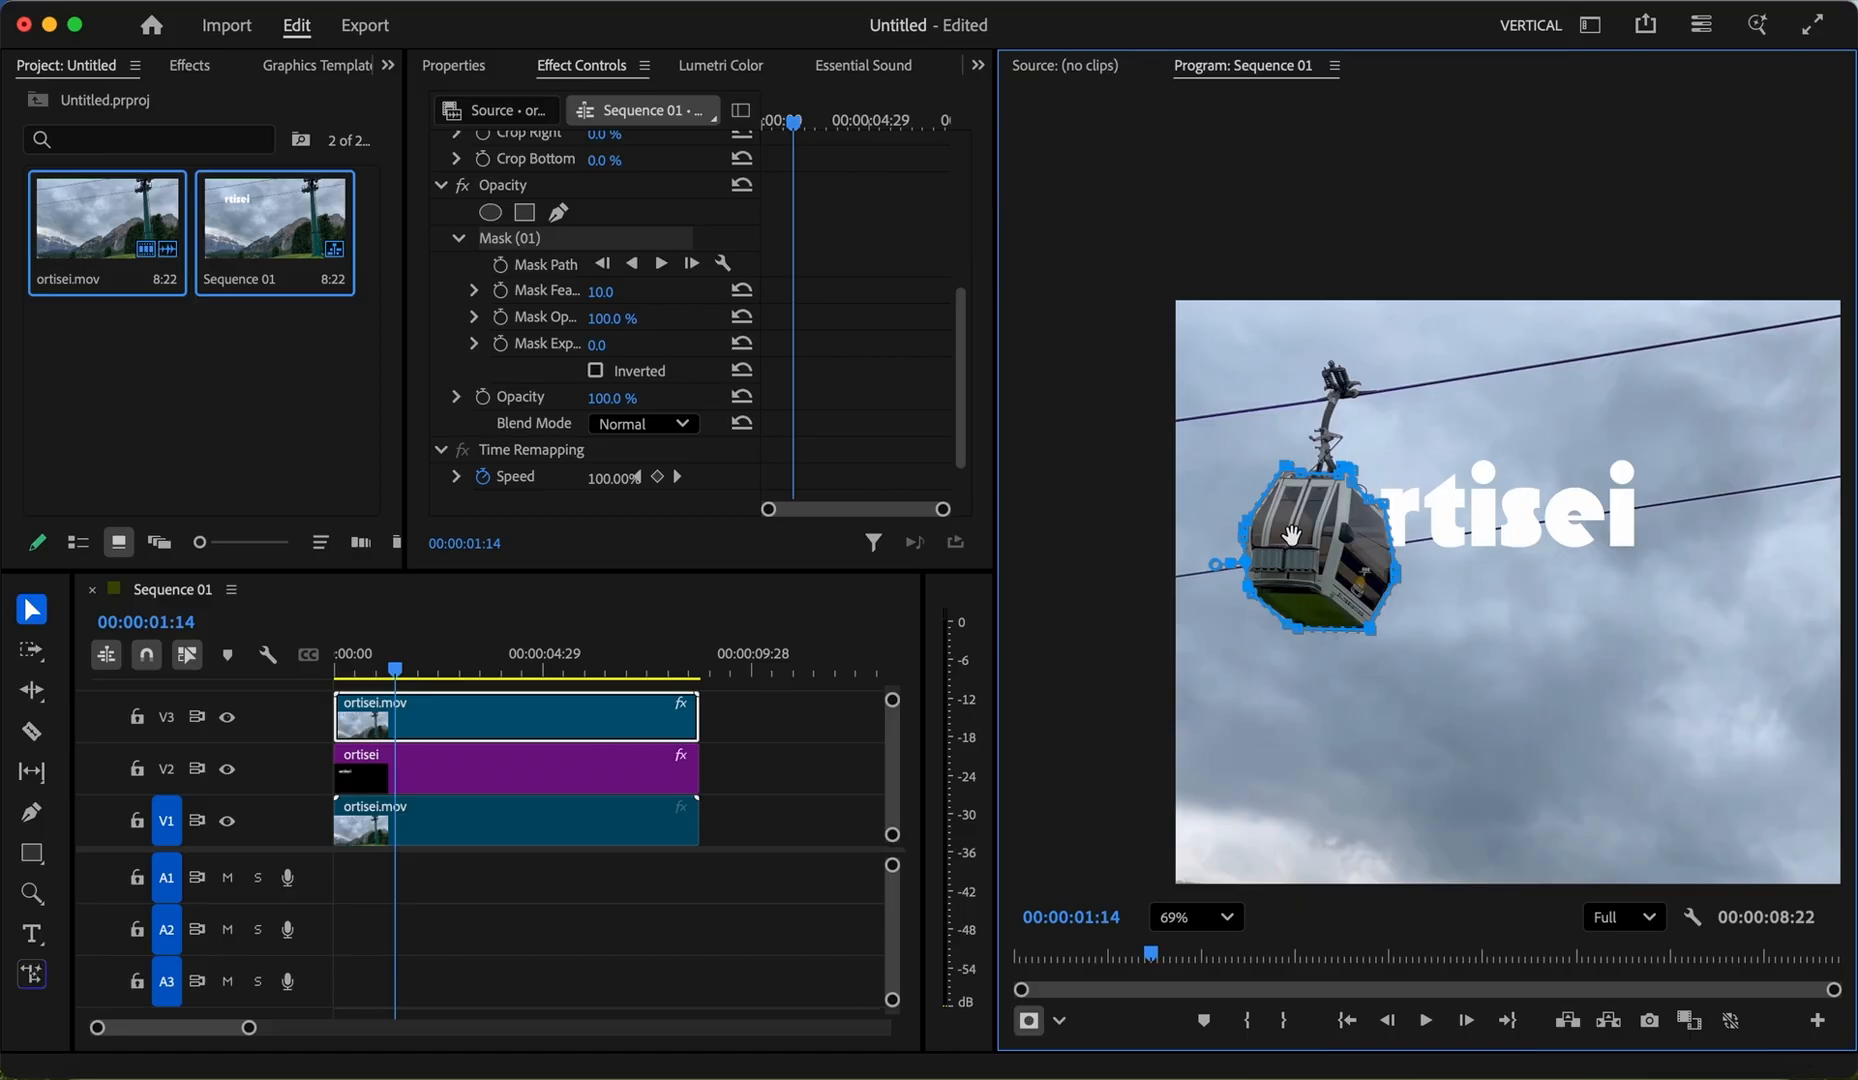
{"action": "scroll", "coordinate": [1291, 535], "scroll_direction": "down", "scroll_amount": 2}
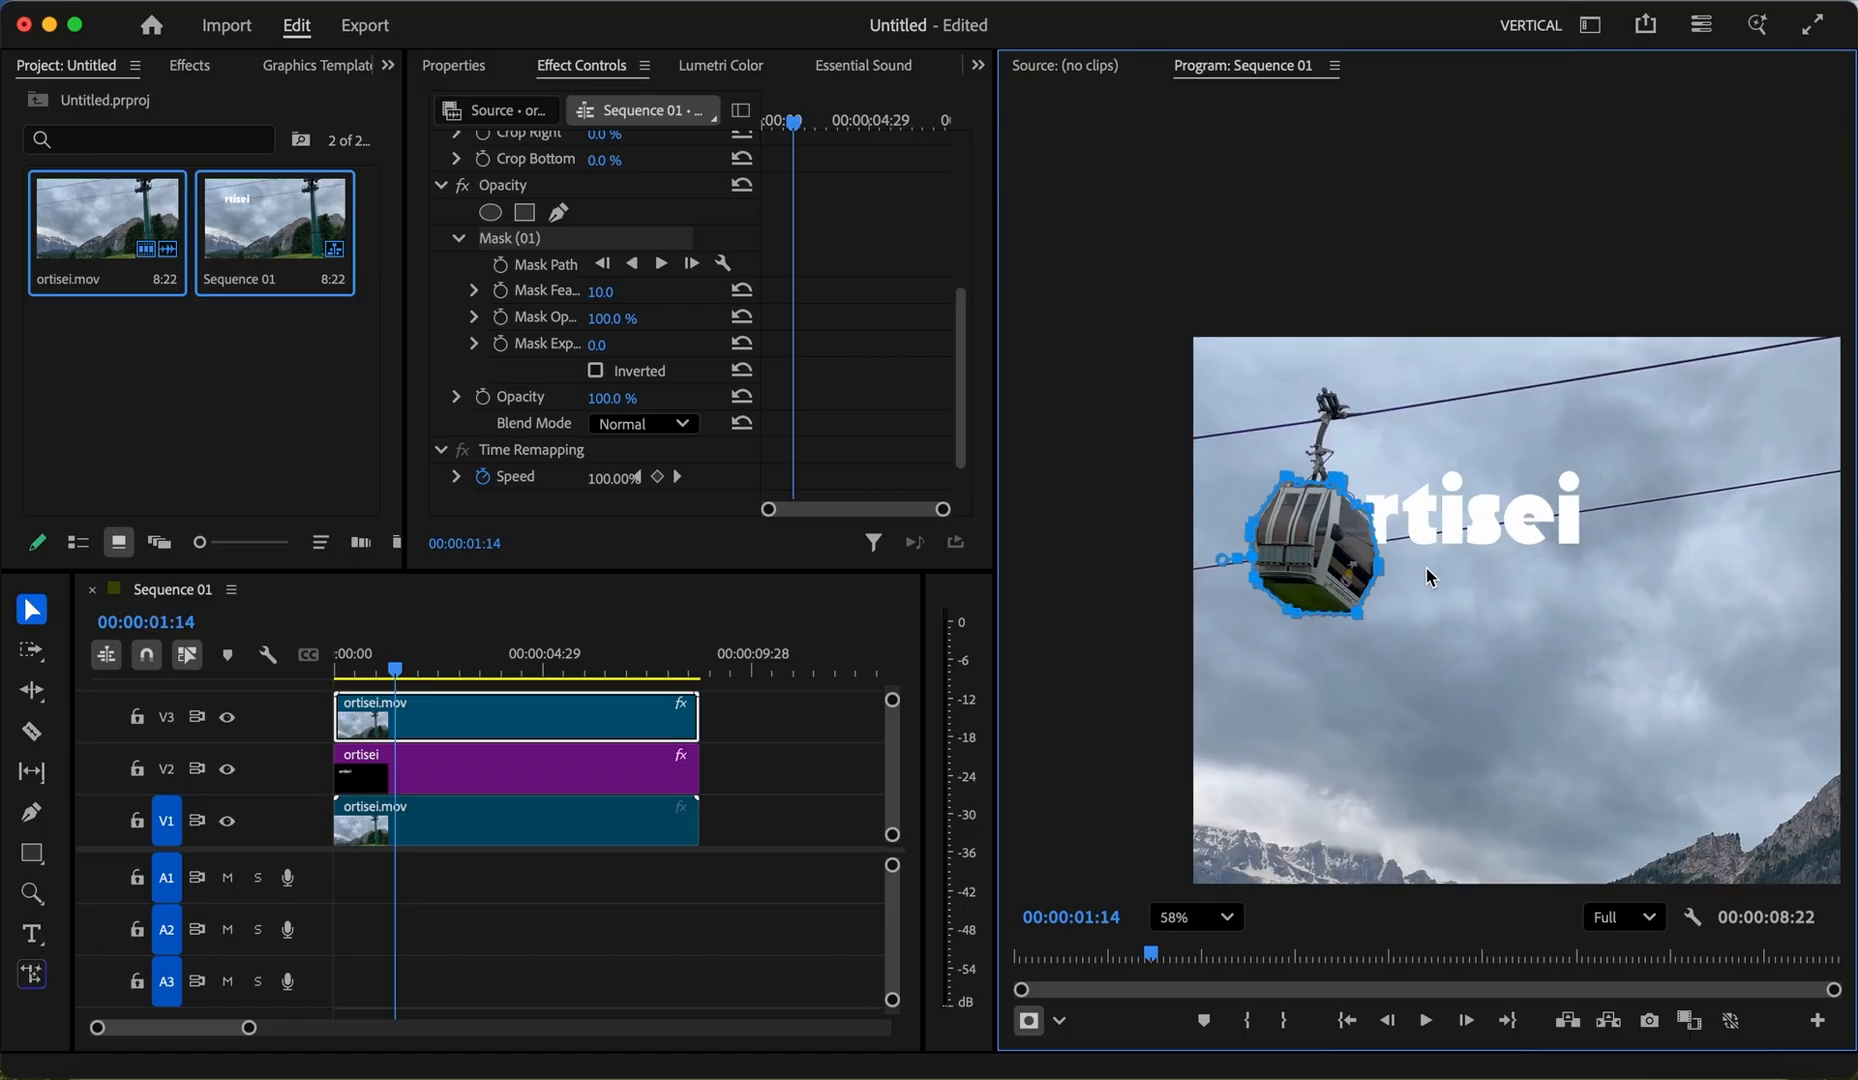
{"action": "left_click", "coordinate": [501, 266]}
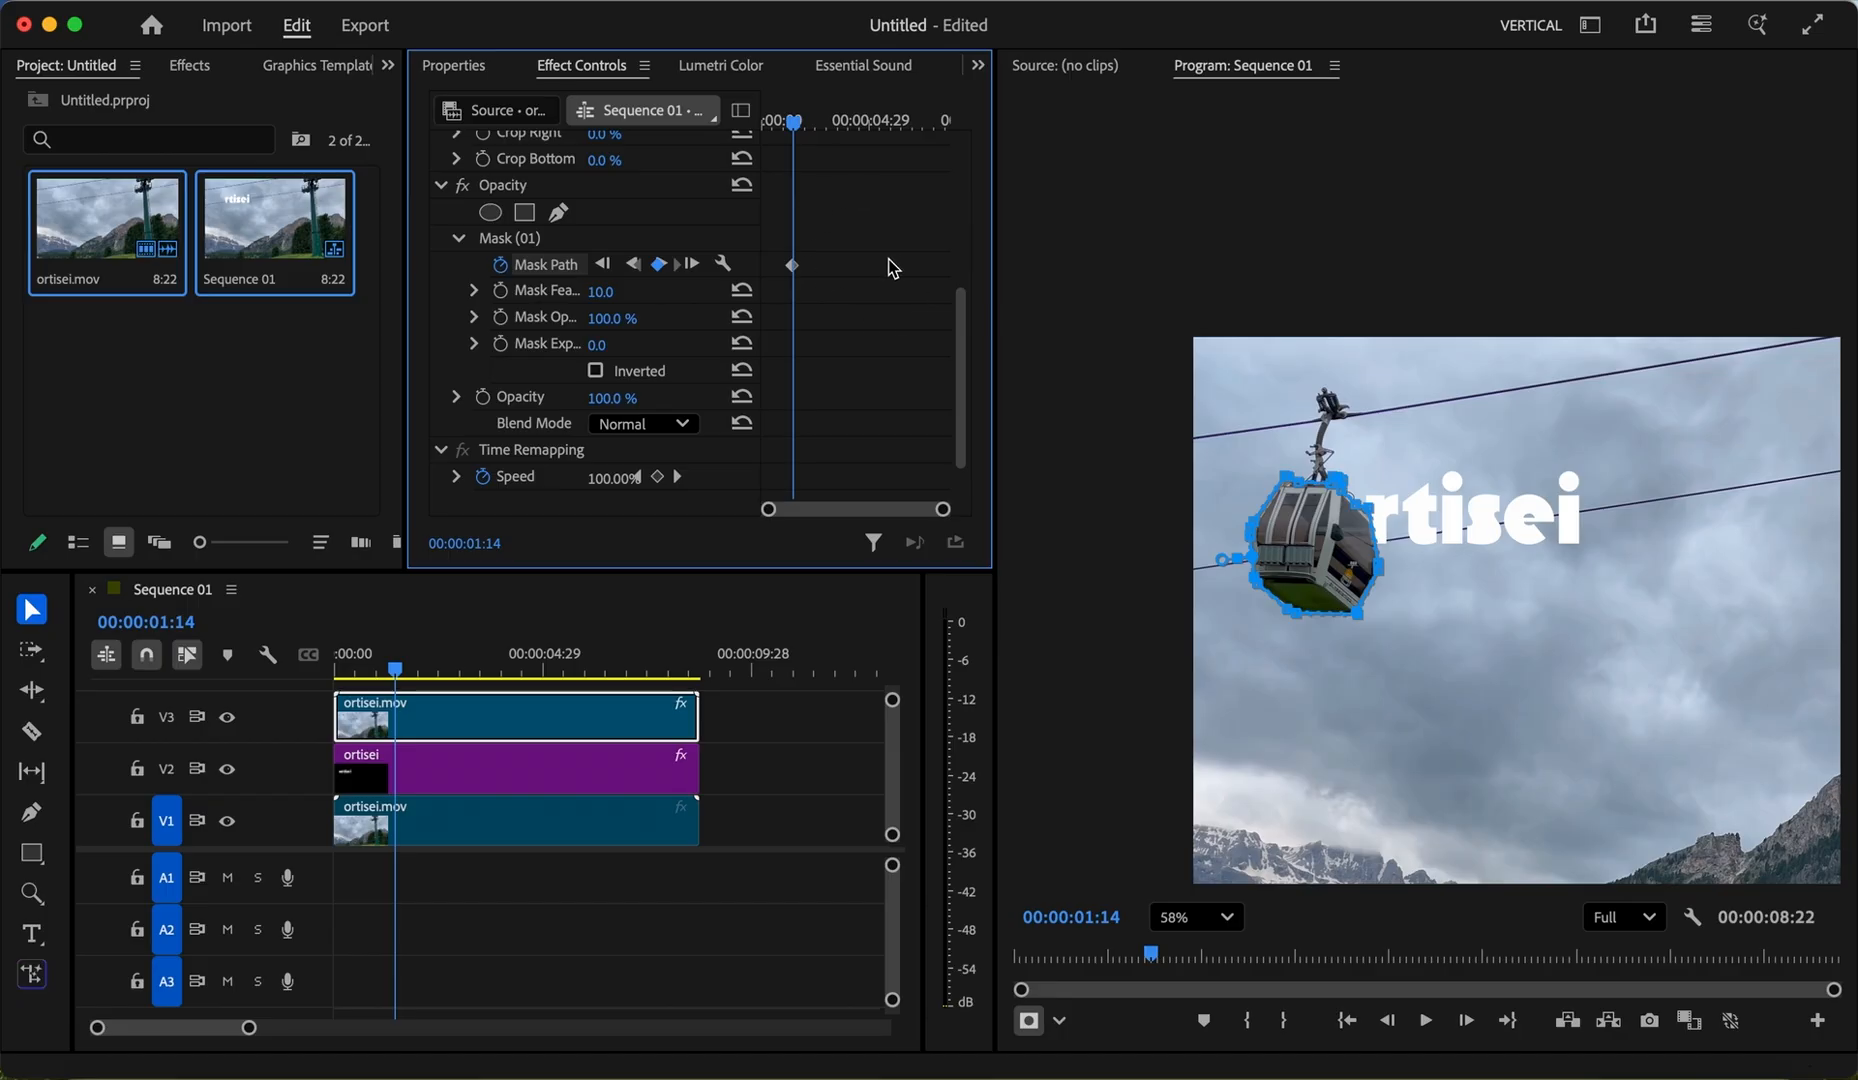
Step: Check the Step forward/back many value in the Playback preferences and close the dialog
{"action": "left_click", "coordinate": [108, 1]}
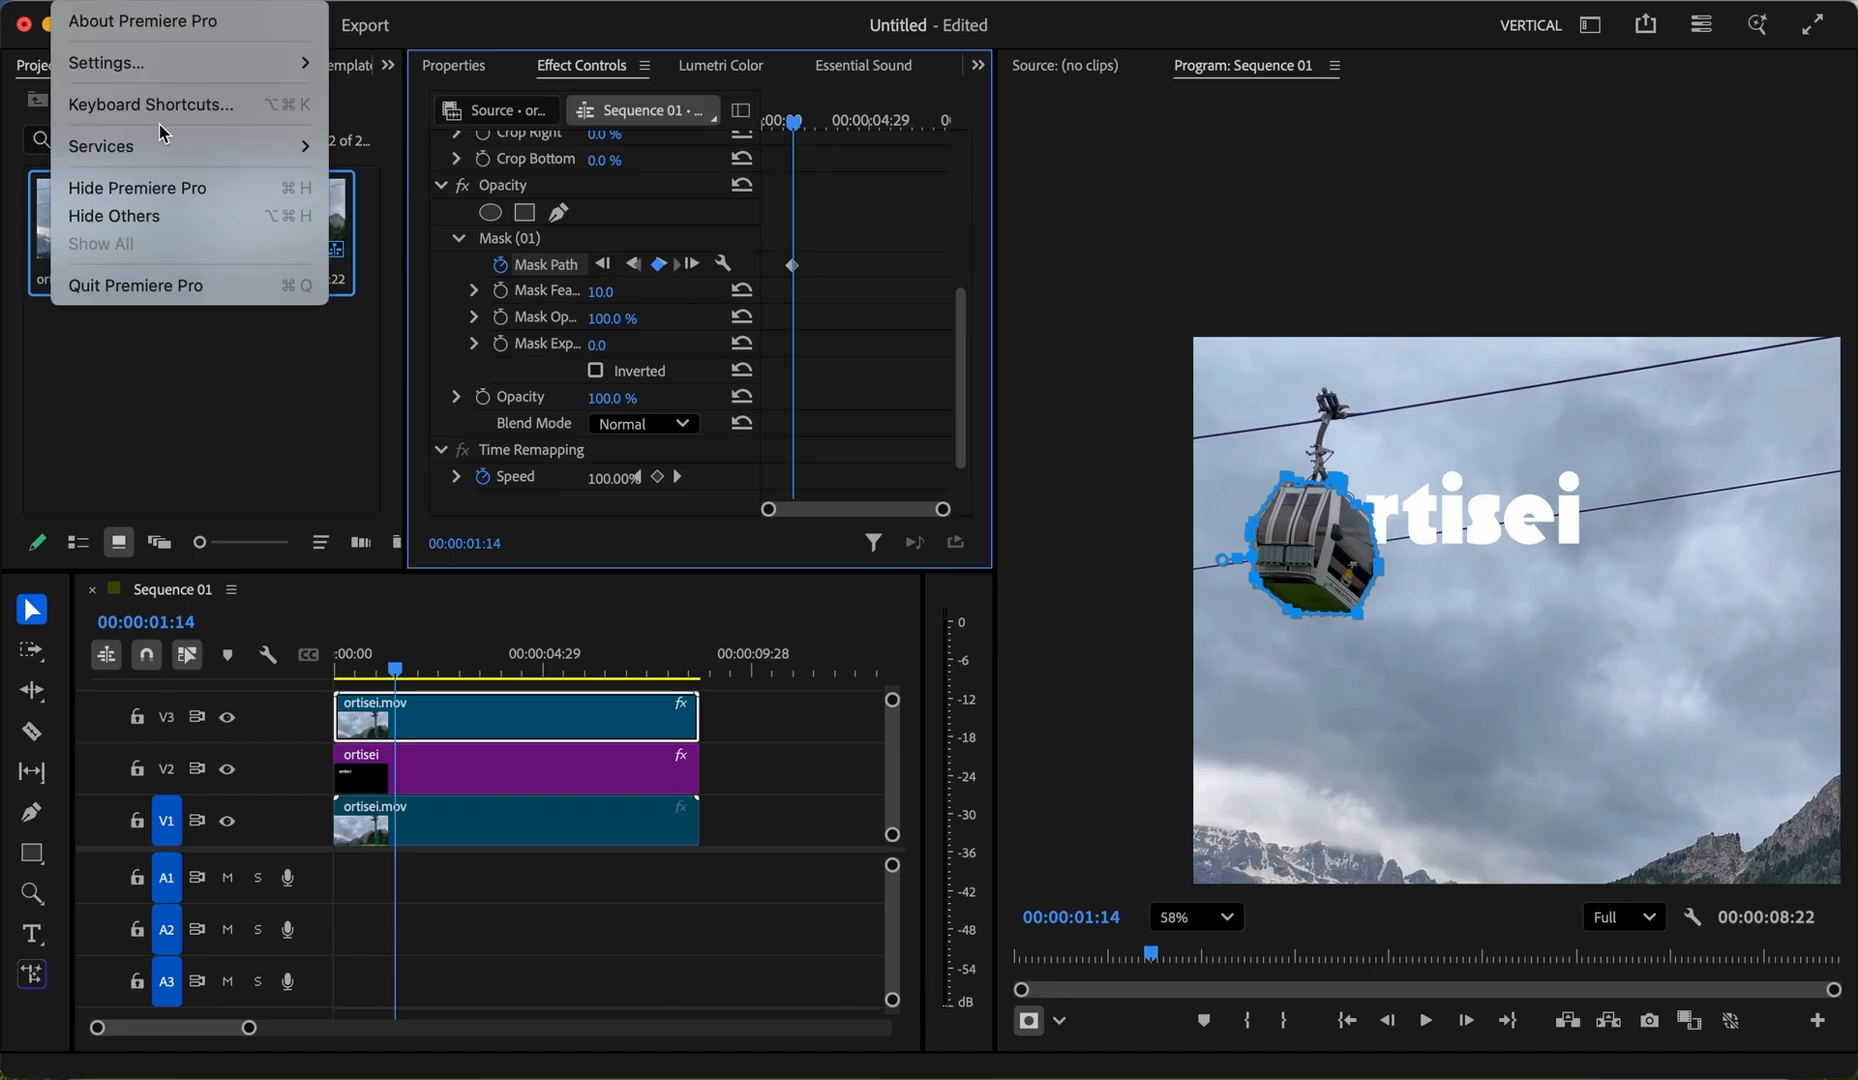
{"action": "mouse_move", "coordinate": [166, 67]}
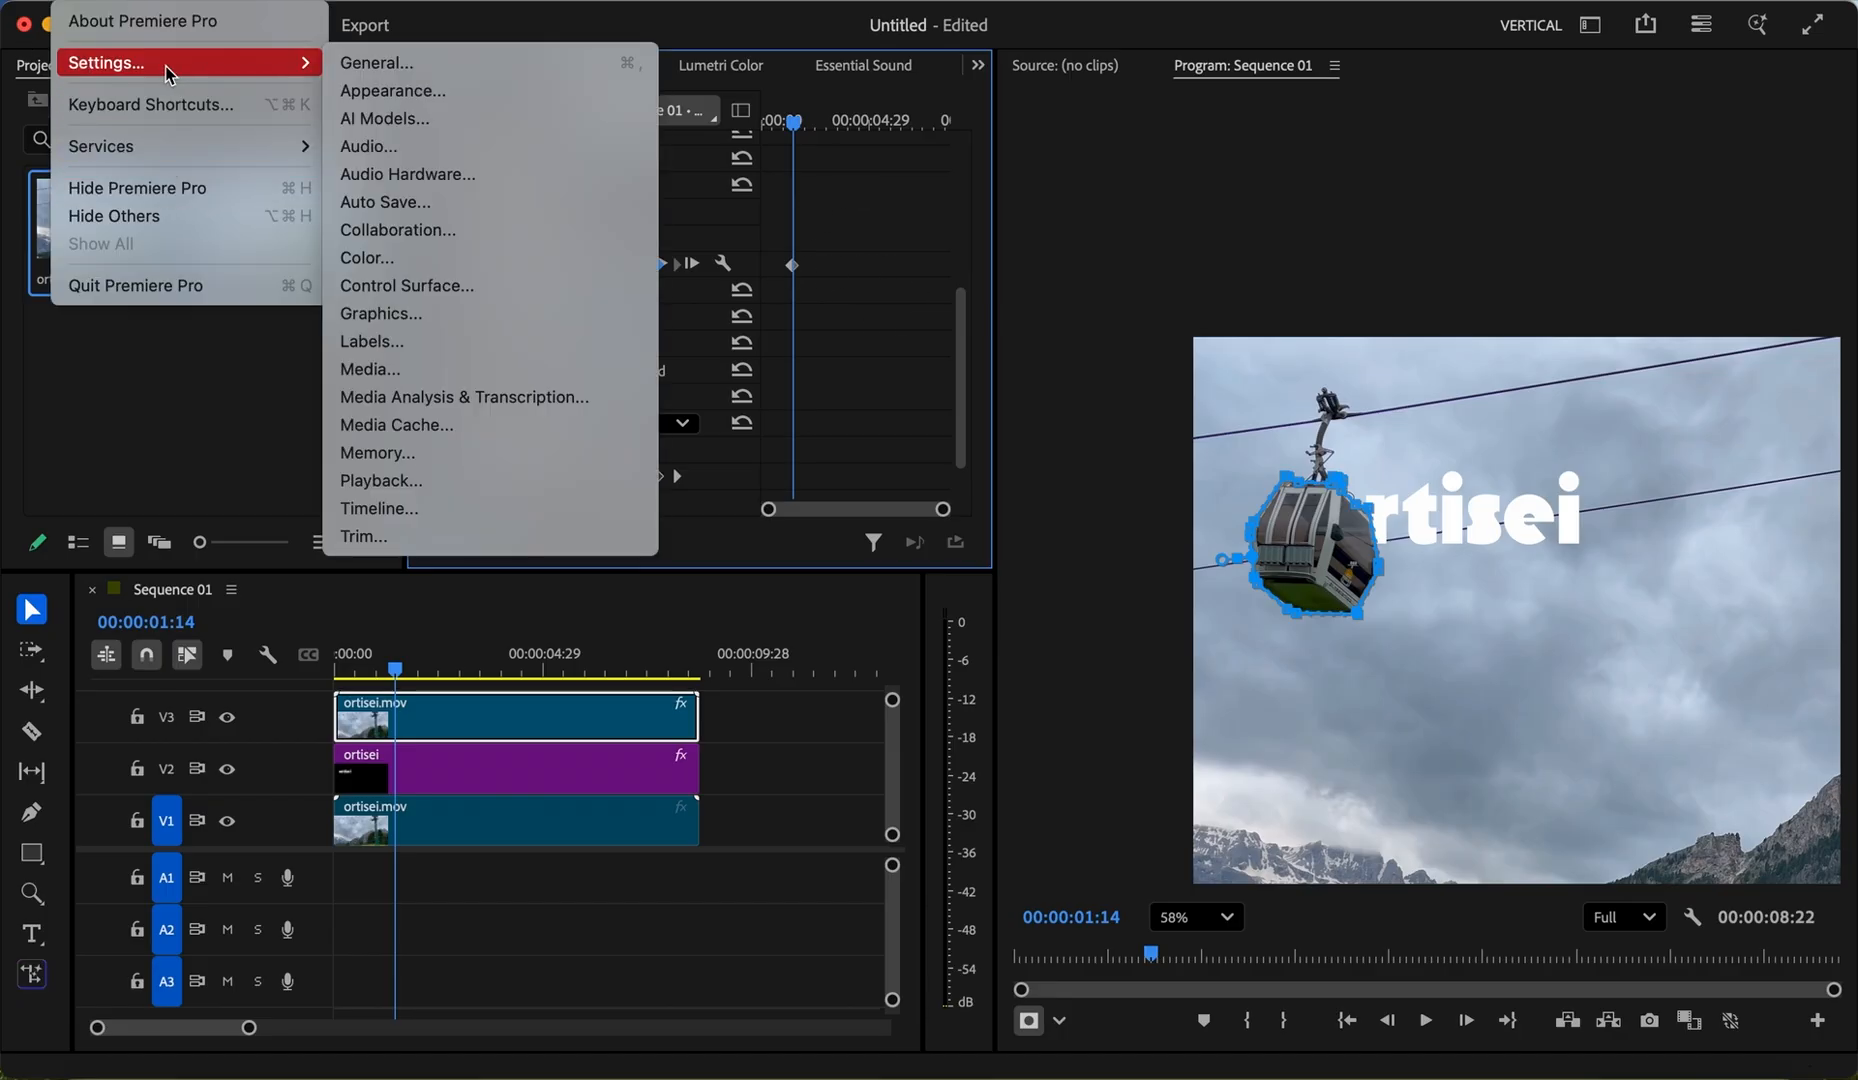
{"action": "left_click", "coordinate": [428, 480]}
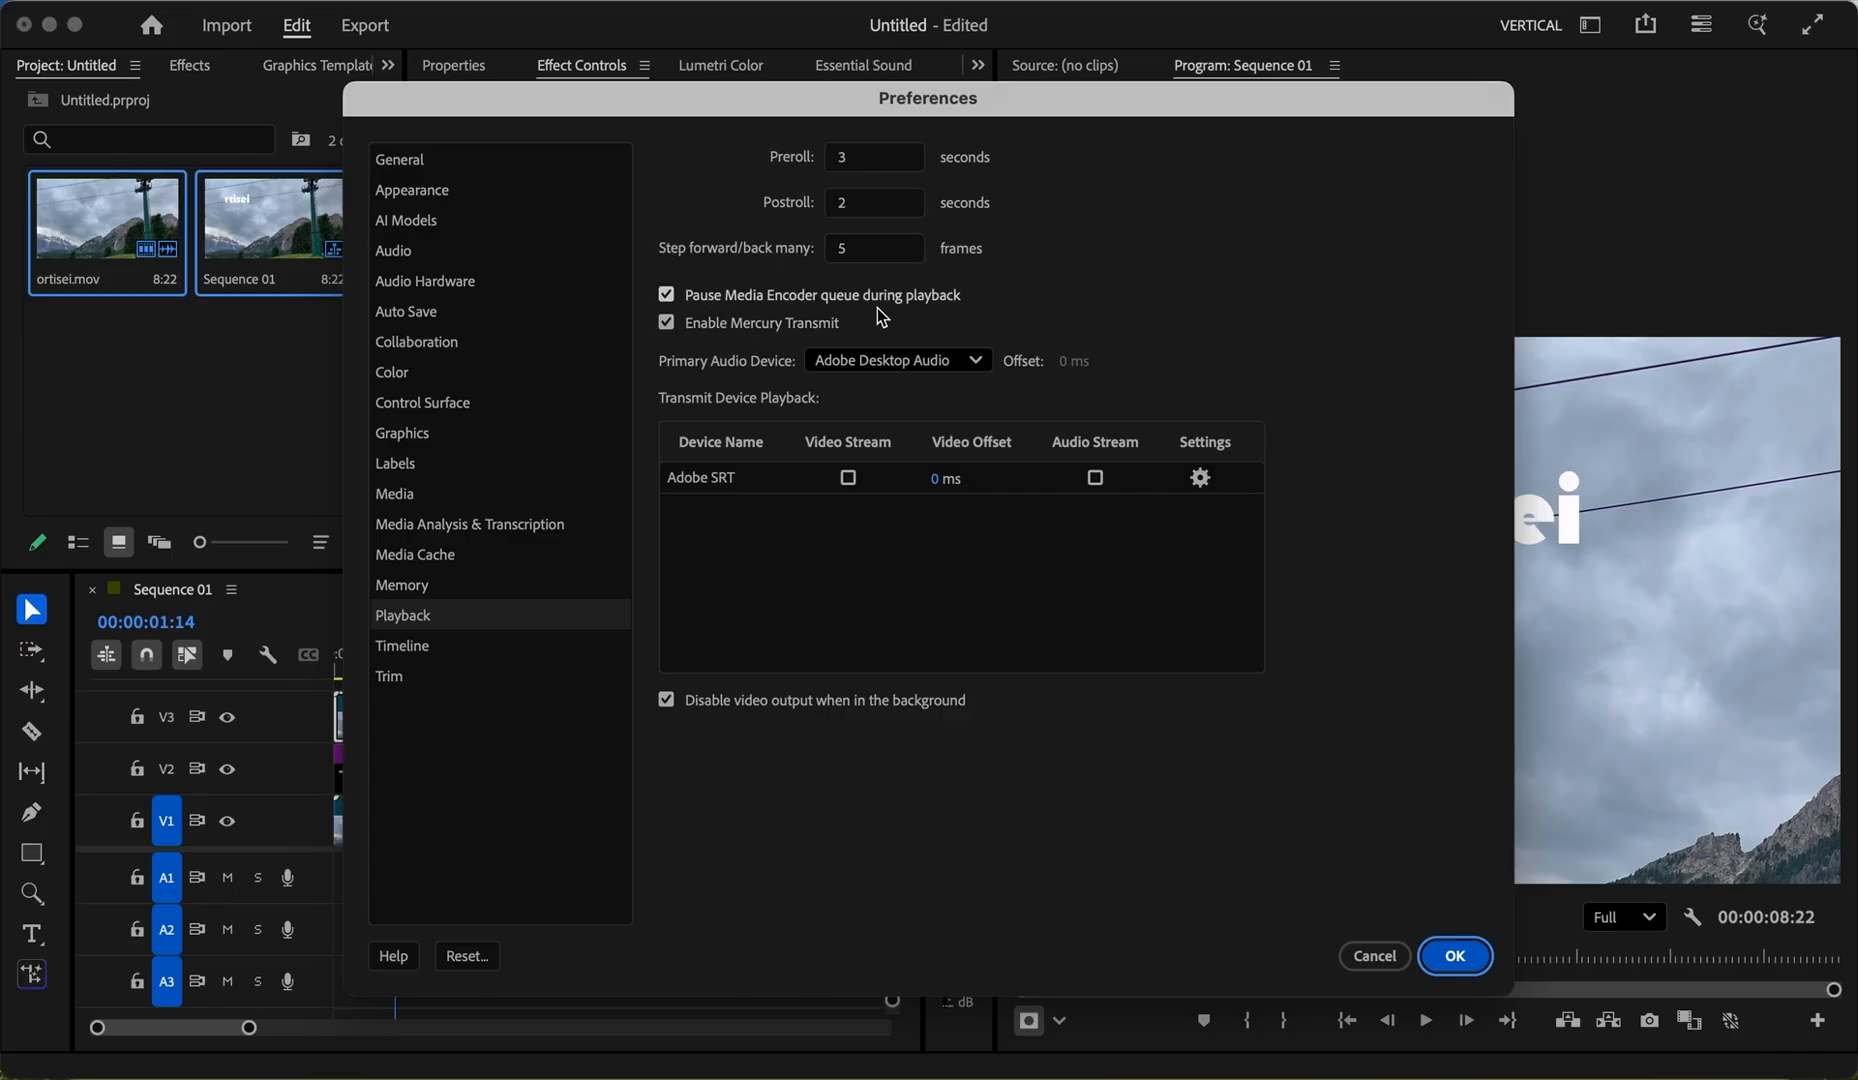
{"action": "left_click", "coordinate": [1455, 956]}
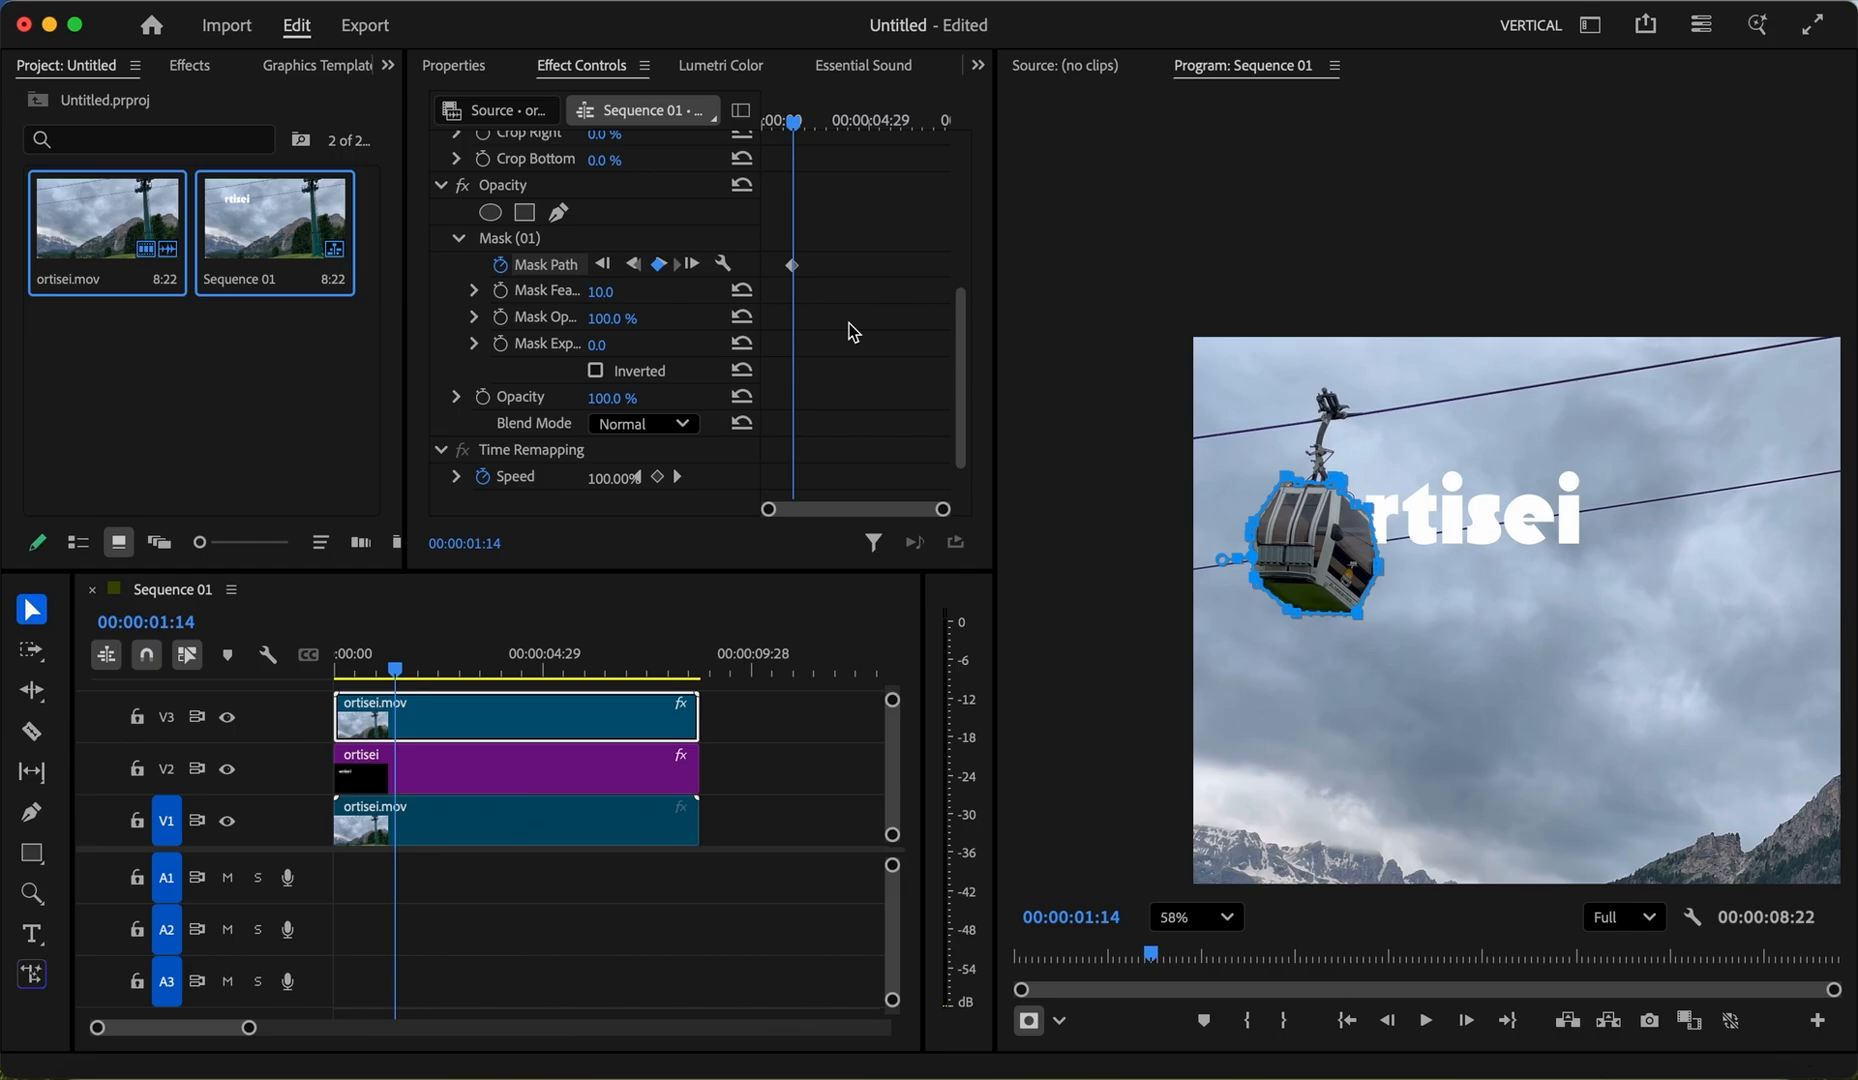
Step: Advance in five-frame steps and move the mask onto the gondola cabin at 00:00:01:19 and 00:00:01:24
{"action": "key", "text": "shift+Right"}
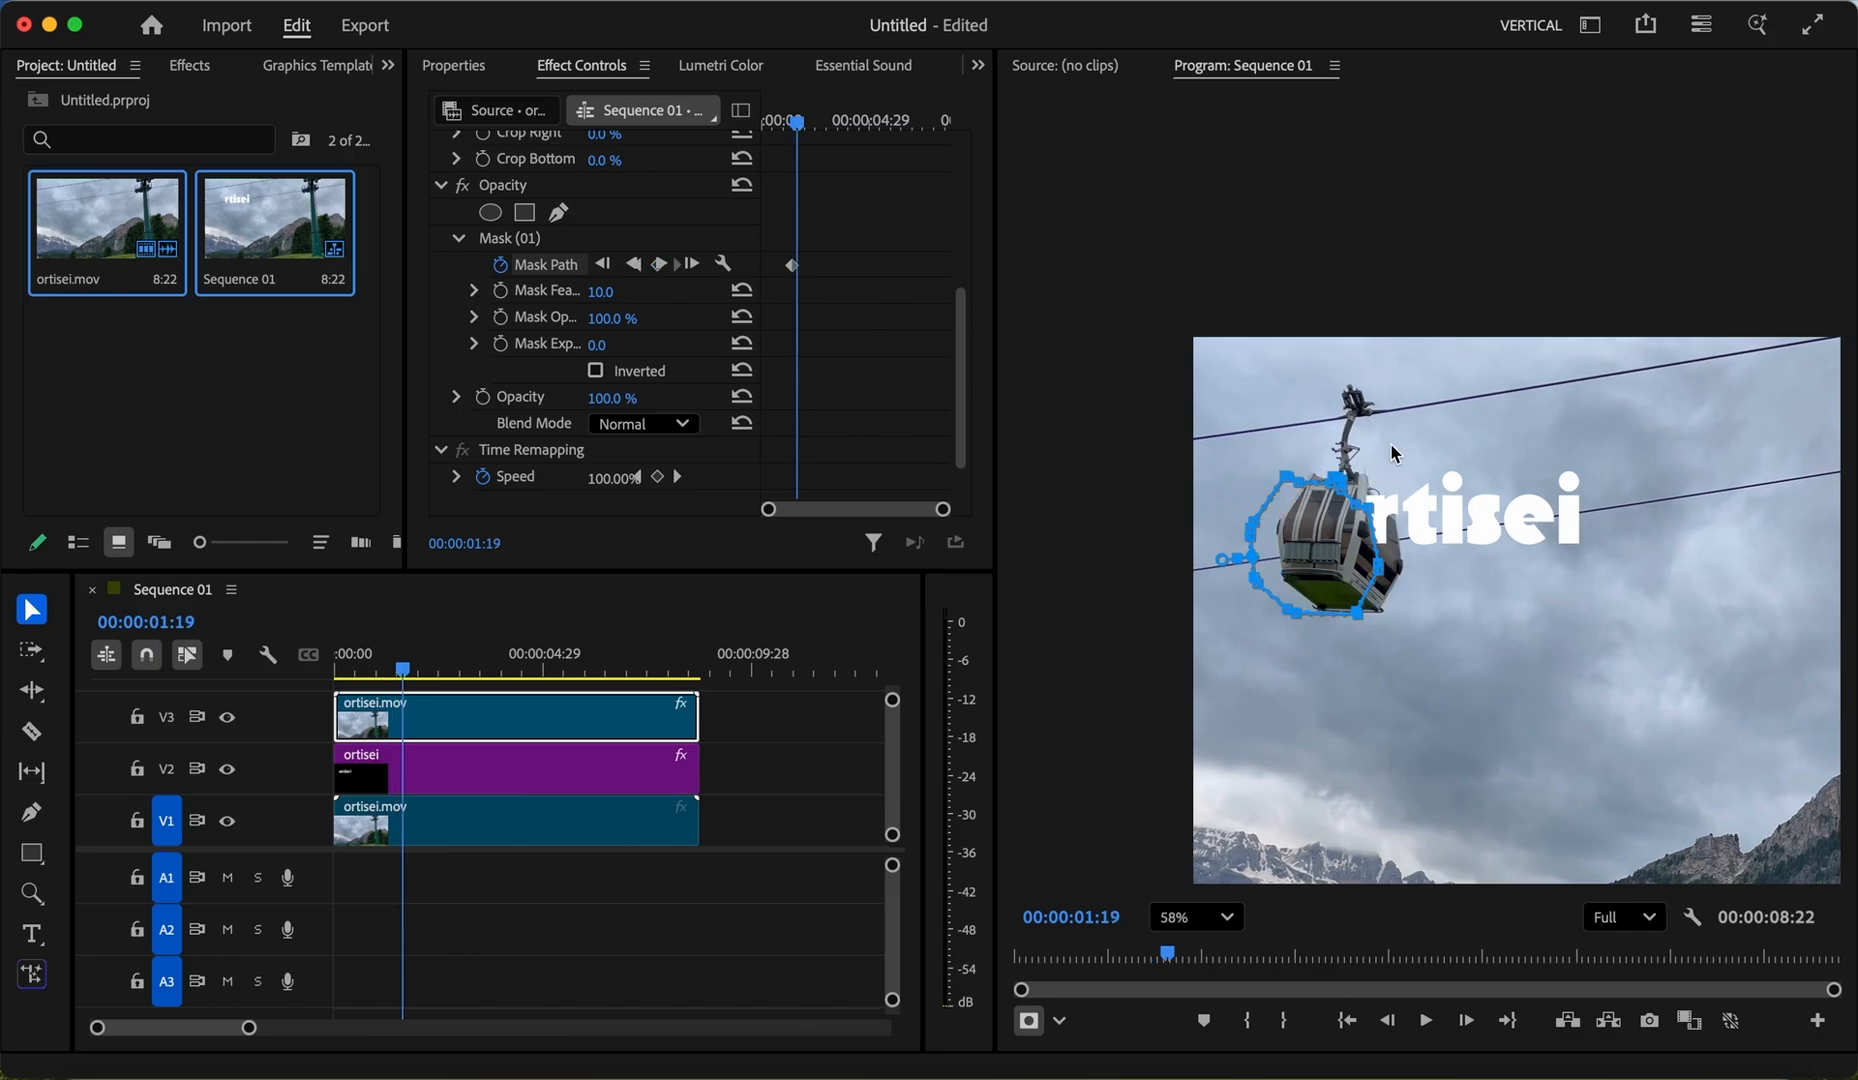
{"action": "left_click_drag", "start_coordinate": [1303, 531], "coordinate": [1328, 530]}
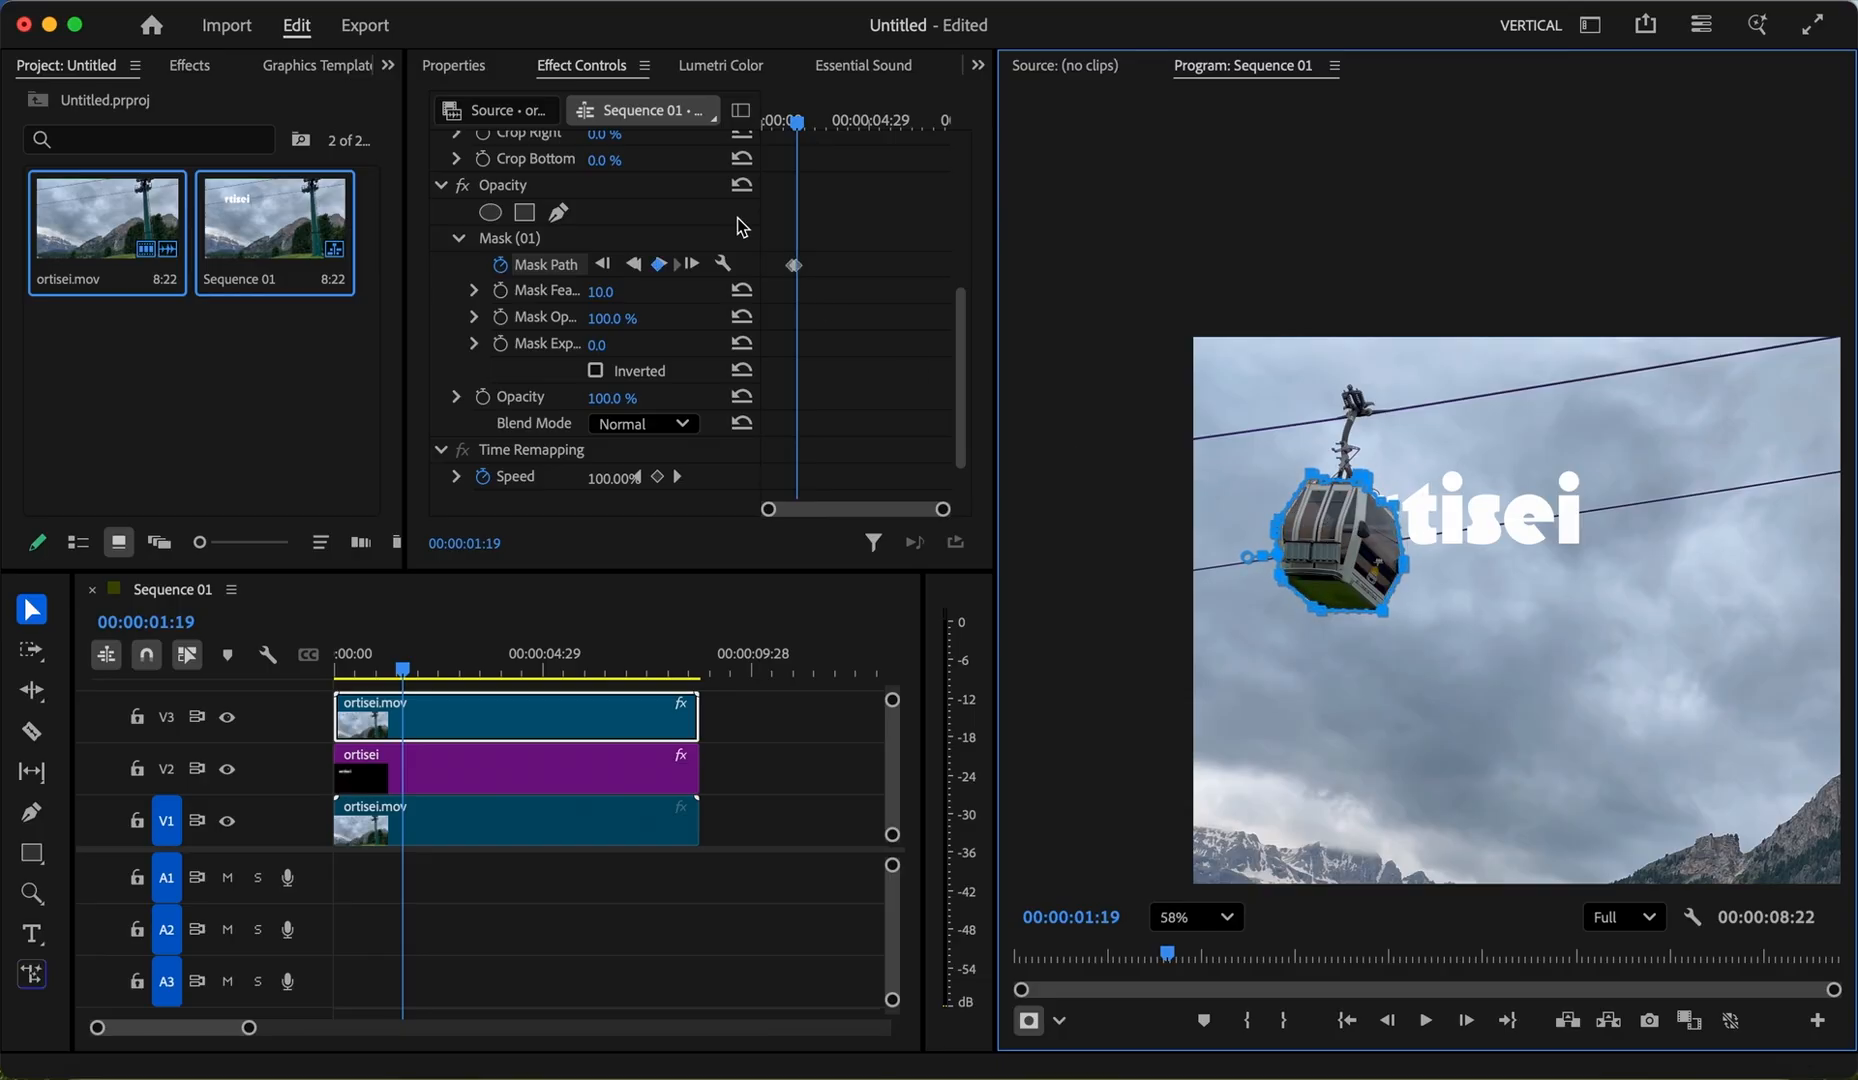
{"action": "left_click", "coordinate": [884, 231]}
{"action": "key", "text": "shift+Right"}
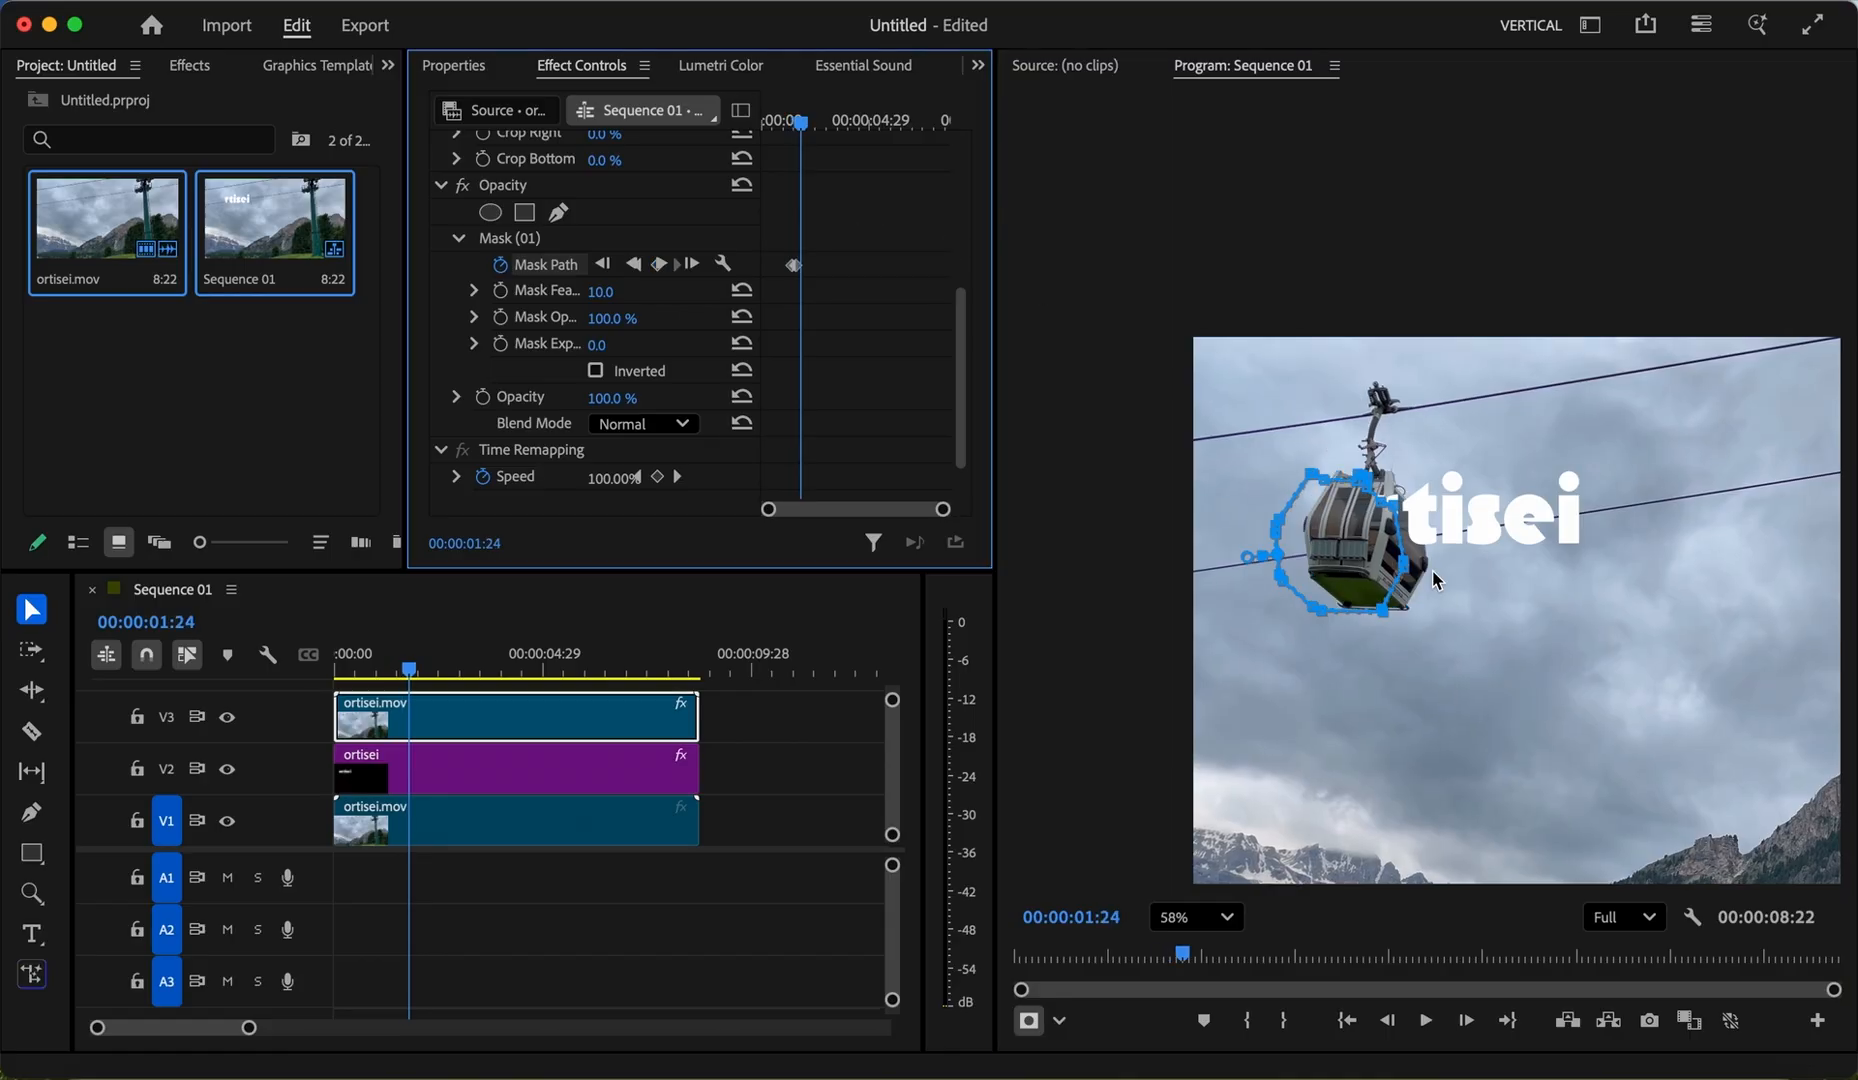
{"action": "left_click_drag", "start_coordinate": [1318, 527], "coordinate": [1374, 521]}
Step: Advance to 00:00:01:29 and adjust the mask path to fit the gondola cabin
{"action": "key", "text": "shift+Right"}
{"action": "scroll", "coordinate": [1435, 545], "scroll_direction": "up", "scroll_amount": 10}
{"action": "left_click_drag", "start_coordinate": [1518, 592], "coordinate": [1508, 597]}
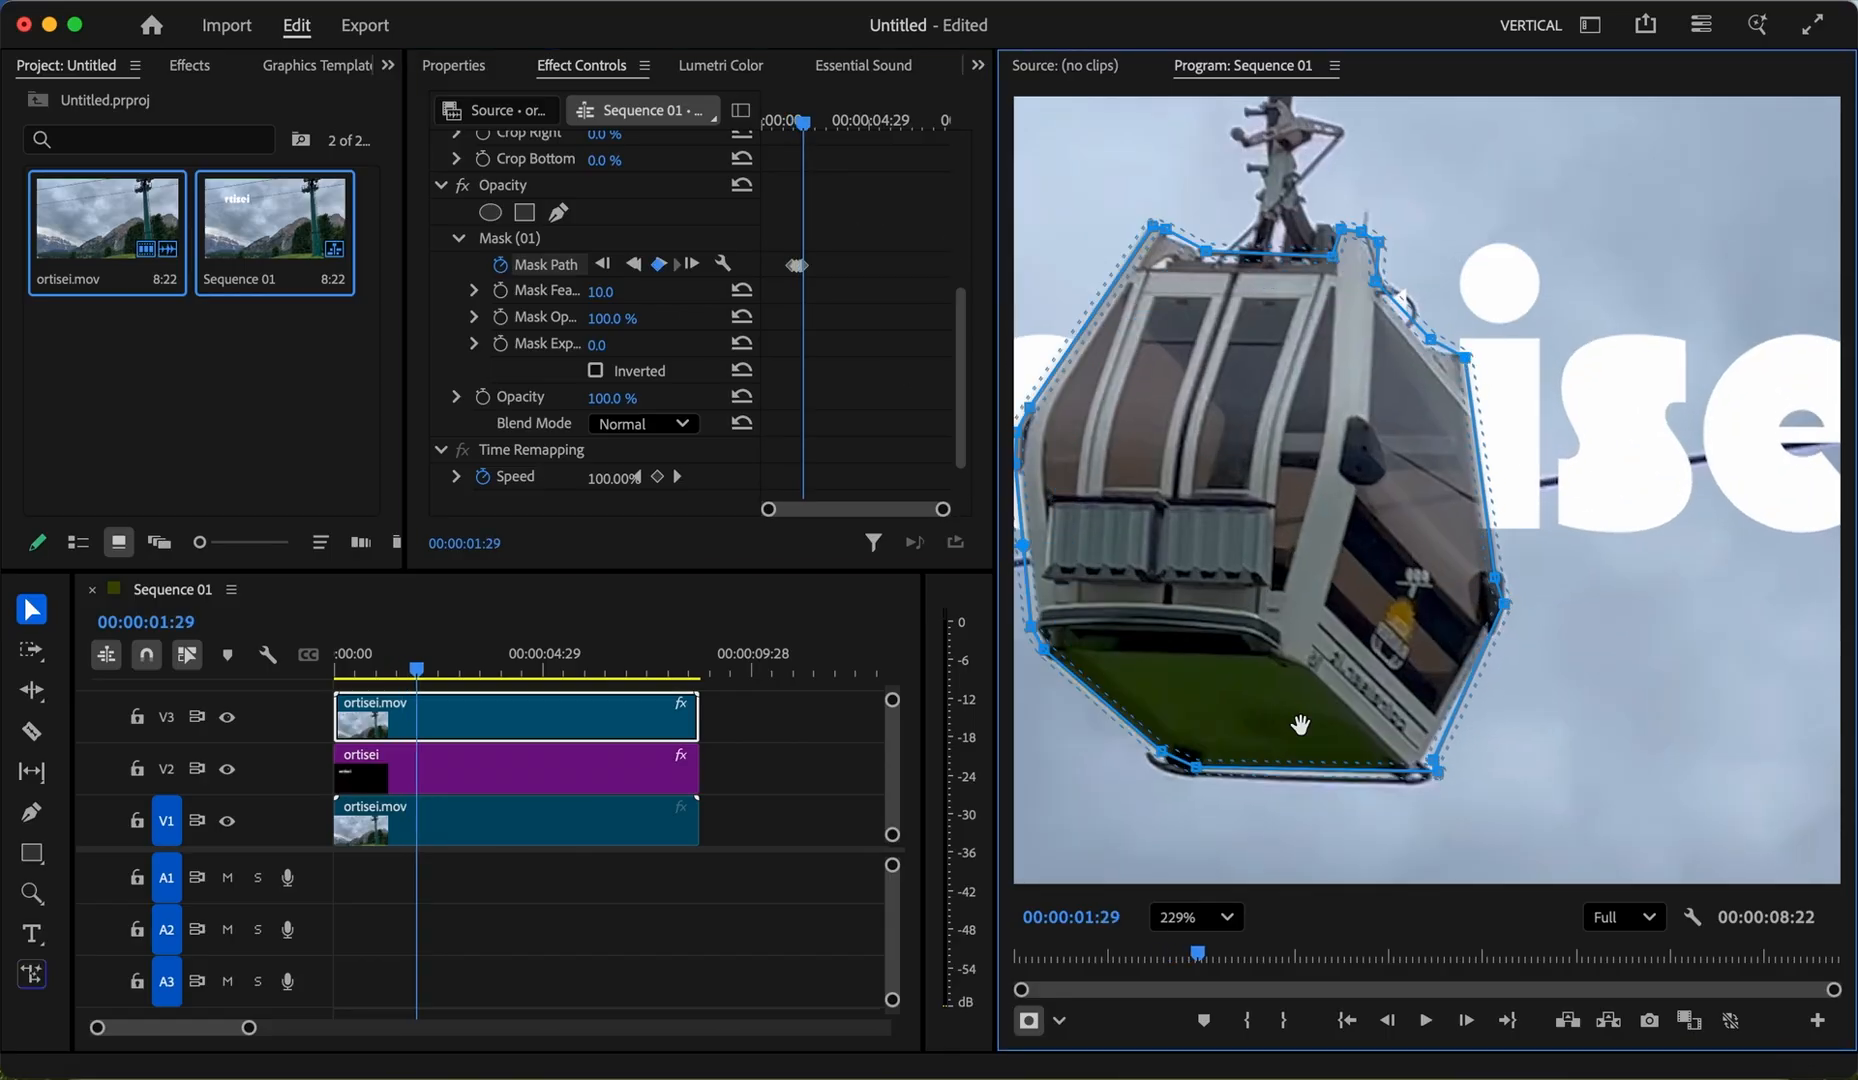
Step: At 00:00:02:04, move the mask onto the gondola cabin and fine-tune a mask point at its lower edge
{"action": "scroll", "coordinate": [1214, 667], "scroll_direction": "down", "scroll_amount": 5}
{"action": "left_click", "coordinate": [825, 315]}
{"action": "key", "text": "shift+Right"}
{"action": "left_click_drag", "start_coordinate": [1226, 590], "coordinate": [1256, 584]}
{"action": "scroll", "coordinate": [1408, 642], "scroll_direction": "up", "scroll_amount": 10}
{"action": "left_click_drag", "start_coordinate": [1330, 762], "coordinate": [1326, 766]}
{"action": "scroll", "coordinate": [1420, 499], "scroll_direction": "up", "scroll_amount": 5}
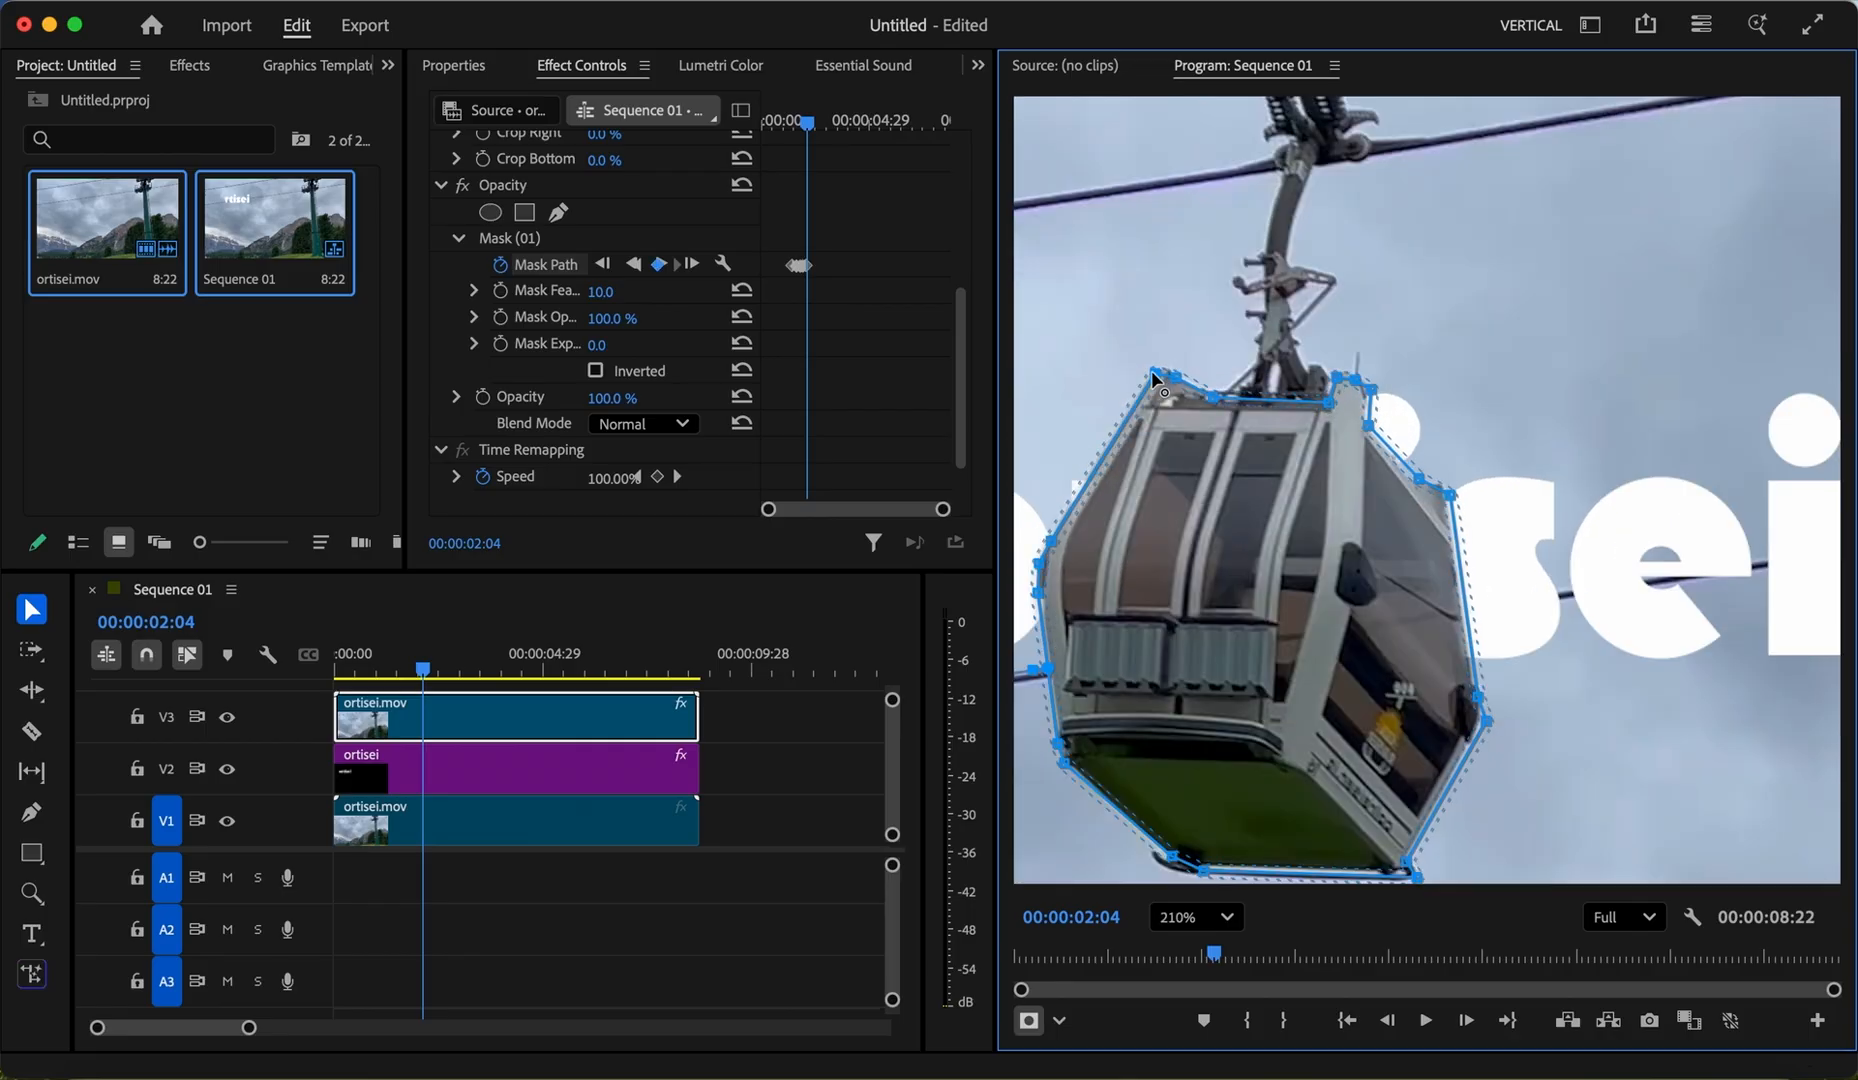
Step: Advance another five frames, shift the mask onto the cabin and refine the mask points along its right side
{"action": "scroll", "coordinate": [1221, 429], "scroll_direction": "down", "scroll_amount": 4}
{"action": "key", "text": "shift+Right"}
{"action": "left_click_drag", "start_coordinate": [1216, 583], "coordinate": [1264, 573]}
{"action": "left_click_drag", "start_coordinate": [1458, 487], "coordinate": [1451, 486]}
{"action": "left_click_drag", "start_coordinate": [1485, 661], "coordinate": [1478, 659]}
{"action": "left_click_drag", "start_coordinate": [1480, 642], "coordinate": [1470, 631]}
Step: Continue in five-frame steps to 00:00:02:24, repositioning the mask over the cabin and correcting its corner points
{"action": "key", "text": "shift+Right"}
{"action": "left_click_drag", "start_coordinate": [1222, 562], "coordinate": [1288, 555]}
{"action": "key", "text": "shift+Right"}
{"action": "left_click_drag", "start_coordinate": [1427, 550], "coordinate": [1538, 522]}
{"action": "key", "text": "shift+Right"}
{"action": "left_click_drag", "start_coordinate": [1663, 764], "coordinate": [1653, 762]}
{"action": "left_click_drag", "start_coordinate": [1684, 468], "coordinate": [1670, 467]}
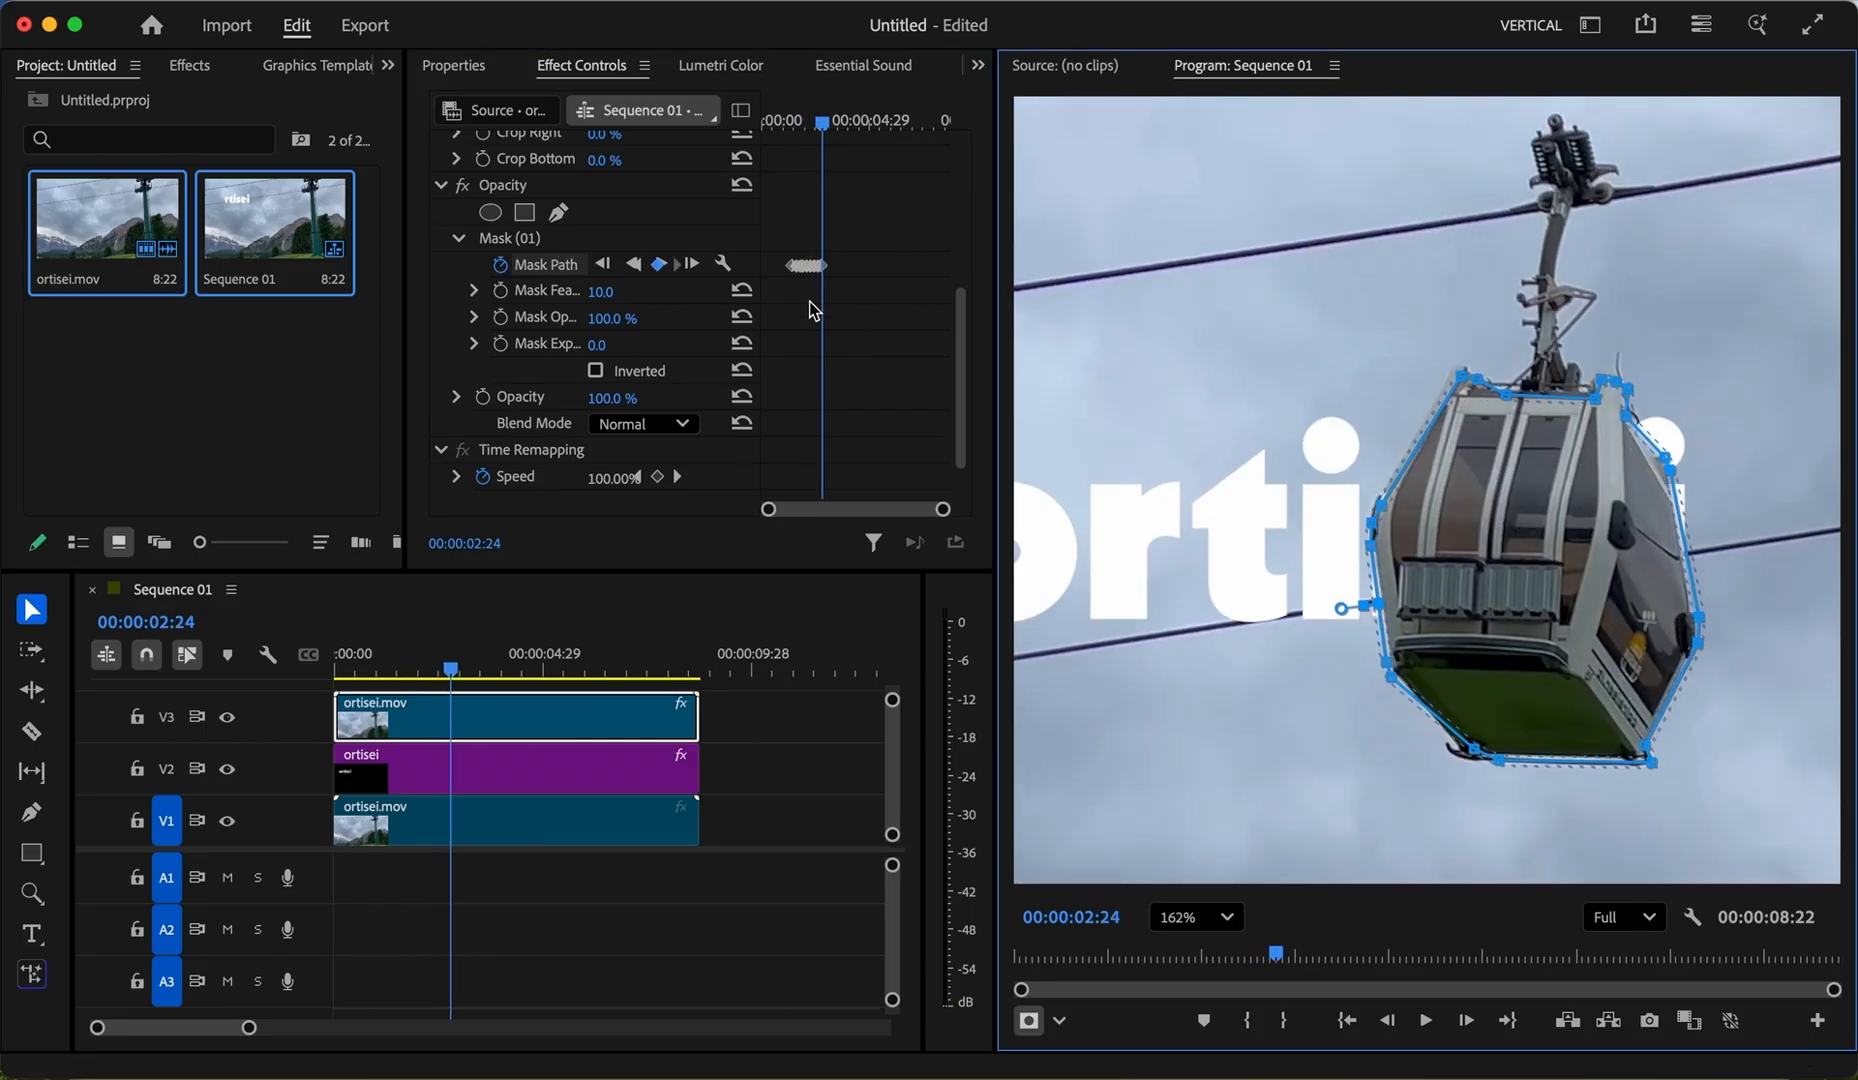
Step: Realign the mask with the gondola cabin at 00:00:02:29 and again five frames further on
{"action": "left_click", "coordinate": [812, 304]}
{"action": "key", "text": "shift+Right"}
{"action": "scroll", "coordinate": [1185, 575], "scroll_direction": "down", "scroll_amount": 2}
{"action": "left_click_drag", "start_coordinate": [1424, 585], "coordinate": [1477, 583]}
{"action": "scroll", "coordinate": [1477, 583], "scroll_direction": "up", "scroll_amount": 1}
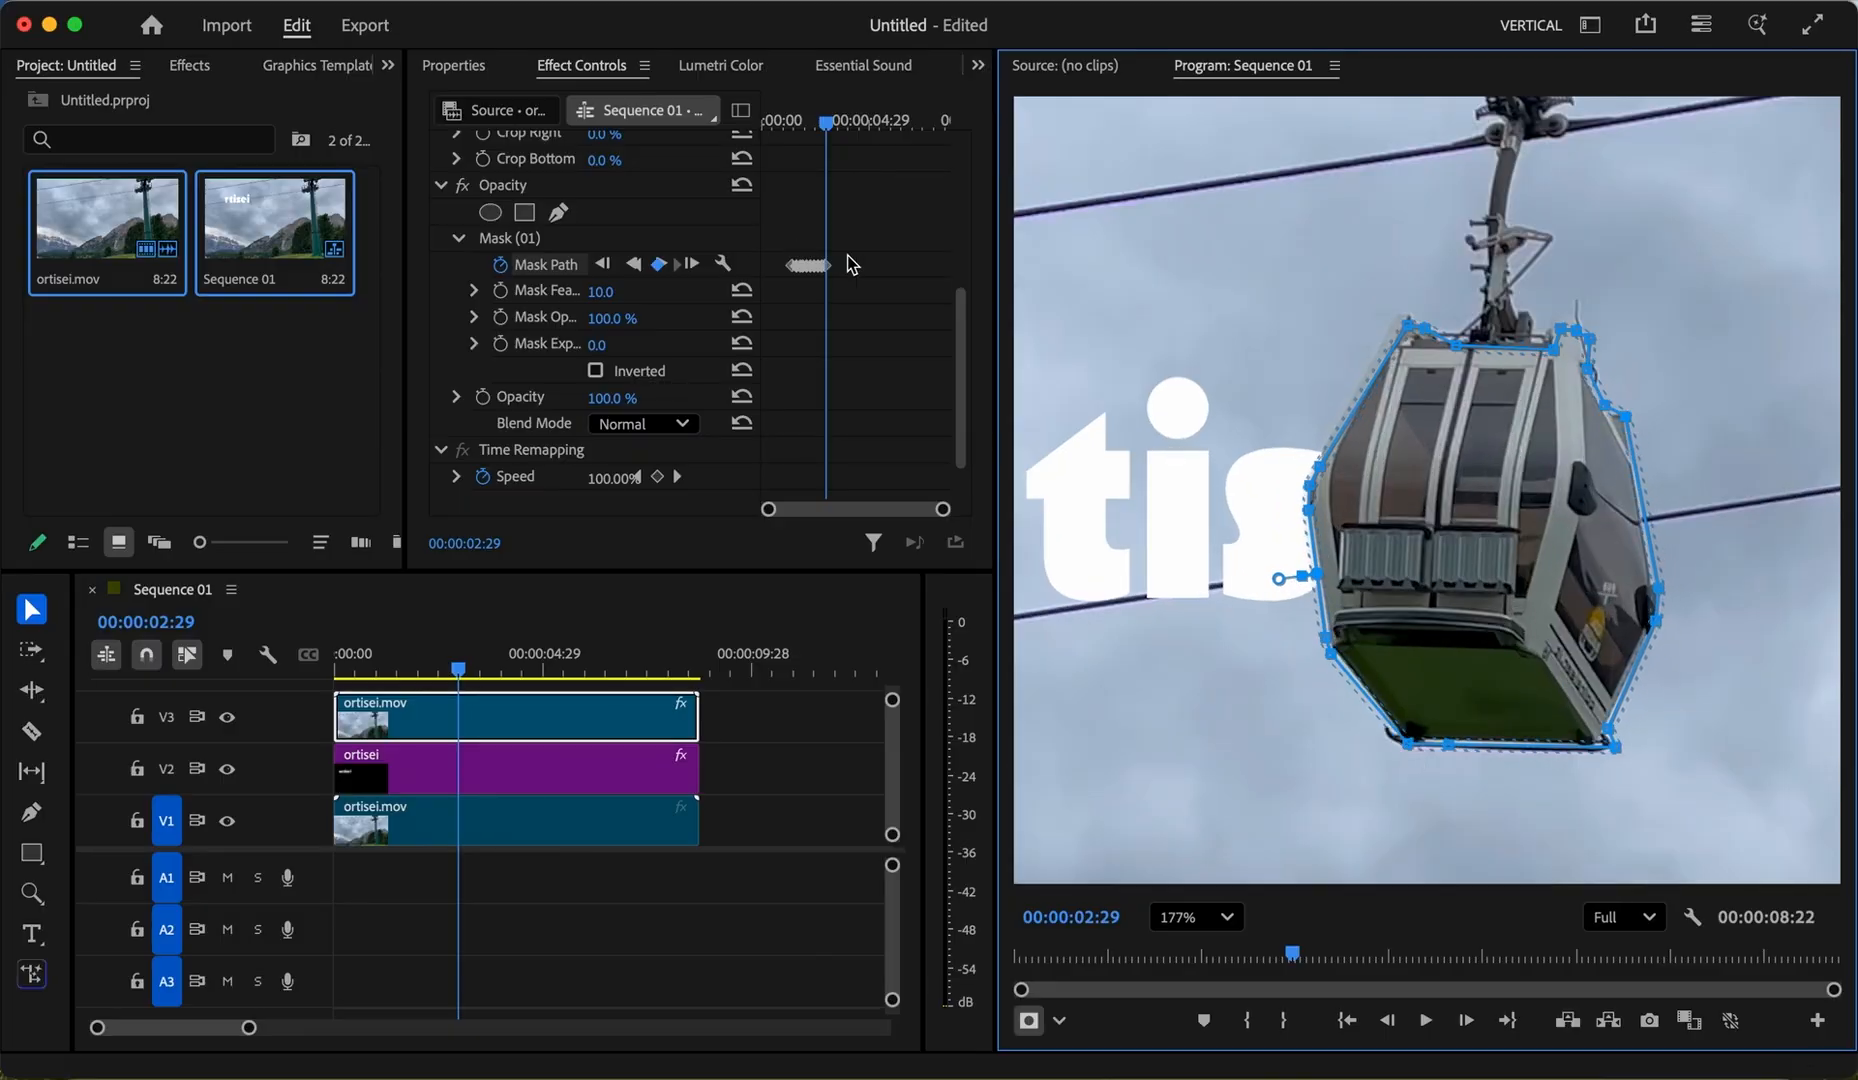
{"action": "key", "text": "shift+Right"}
{"action": "left_click_drag", "start_coordinate": [1534, 513], "coordinate": [1605, 509]}
Step: At 00:00:03:09, pull the mask points along the cabin's right side and lower corner inward to match its edge
{"action": "key", "text": "shift+Right"}
{"action": "scroll", "coordinate": [1605, 509], "scroll_direction": "up", "scroll_amount": 3}
{"action": "left_click_drag", "start_coordinate": [1714, 365], "coordinate": [1699, 357]}
{"action": "left_click_drag", "start_coordinate": [1740, 379], "coordinate": [1723, 377]}
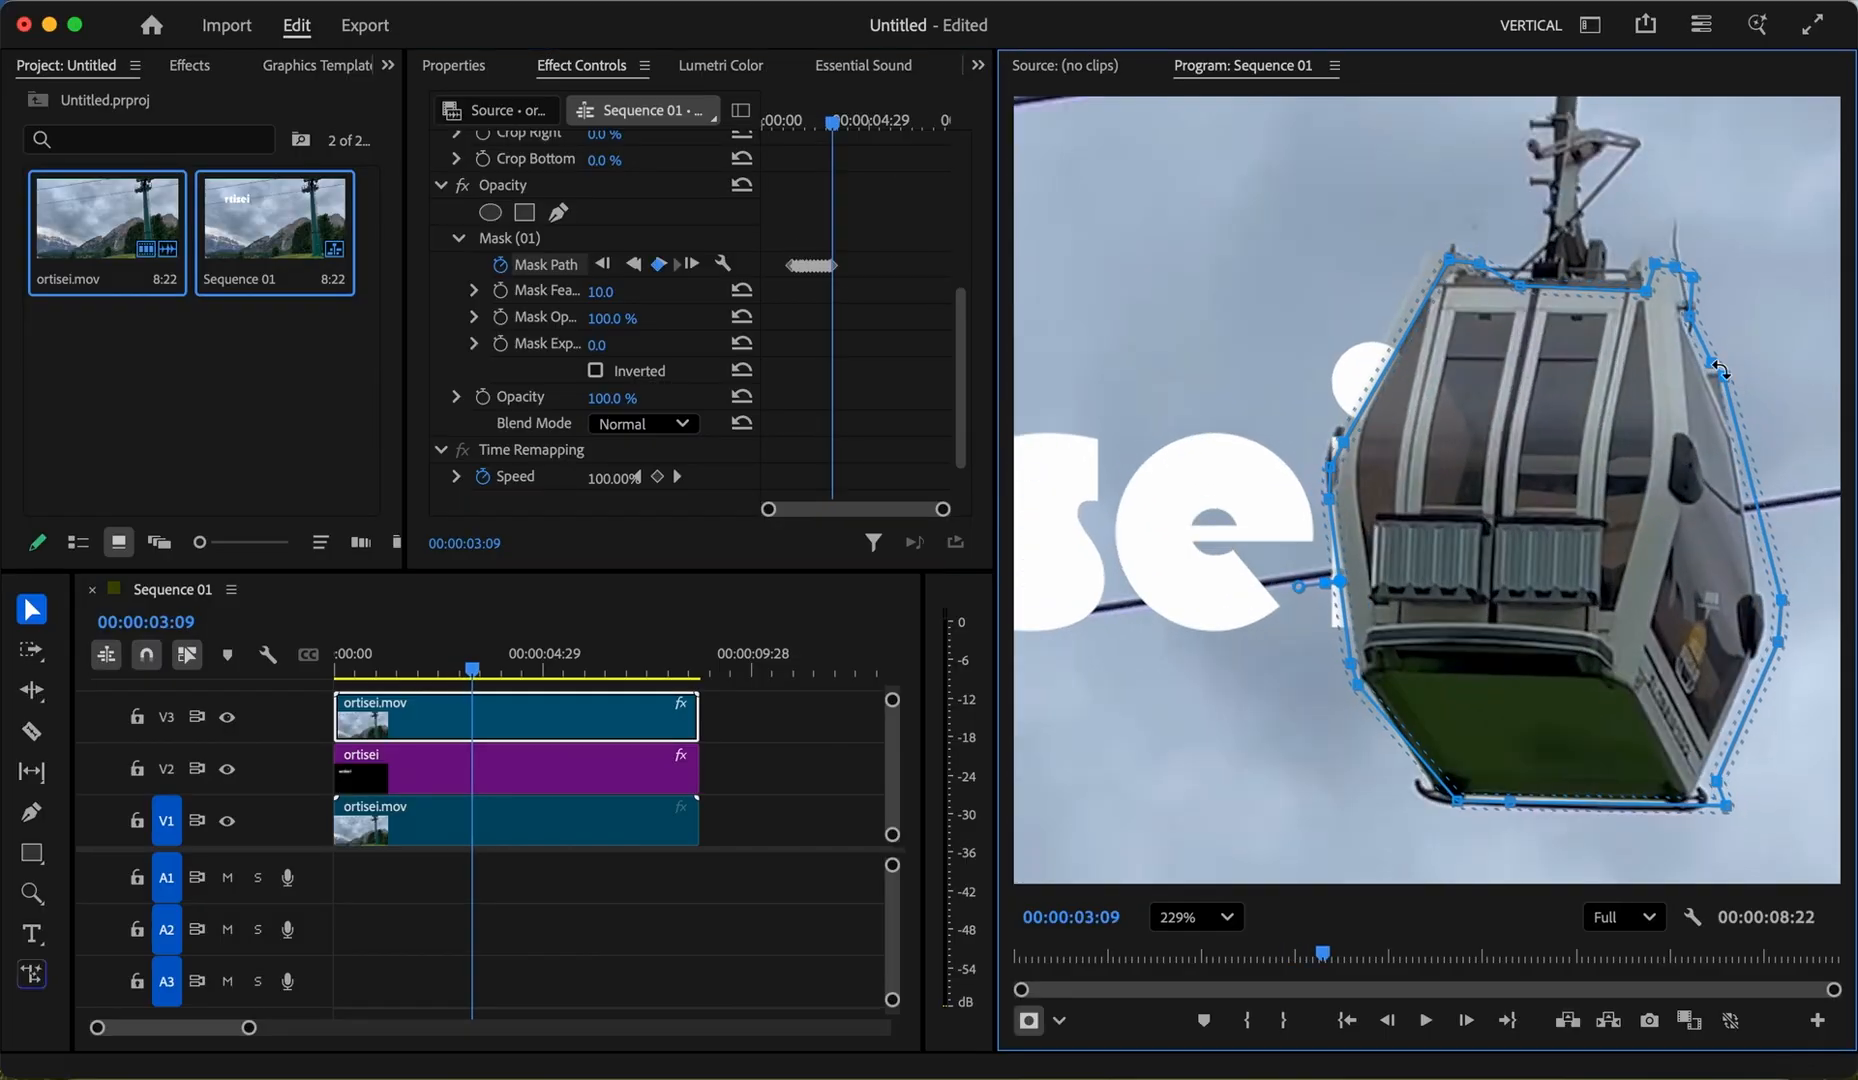
{"action": "left_click_drag", "start_coordinate": [1780, 601], "coordinate": [1758, 595]}
{"action": "left_click_drag", "start_coordinate": [1779, 643], "coordinate": [1762, 640]}
{"action": "left_click_drag", "start_coordinate": [1717, 782], "coordinate": [1698, 778]}
{"action": "left_click_drag", "start_coordinate": [1726, 806], "coordinate": [1705, 803]}
{"action": "scroll", "coordinate": [1320, 640], "scroll_direction": "down", "scroll_amount": 6}
Step: Keep advancing in five-frame steps from 00:00:03:14 and fit the mask to the cabin until 00:00:04:29, past the title
{"action": "key", "text": "shift+Right"}
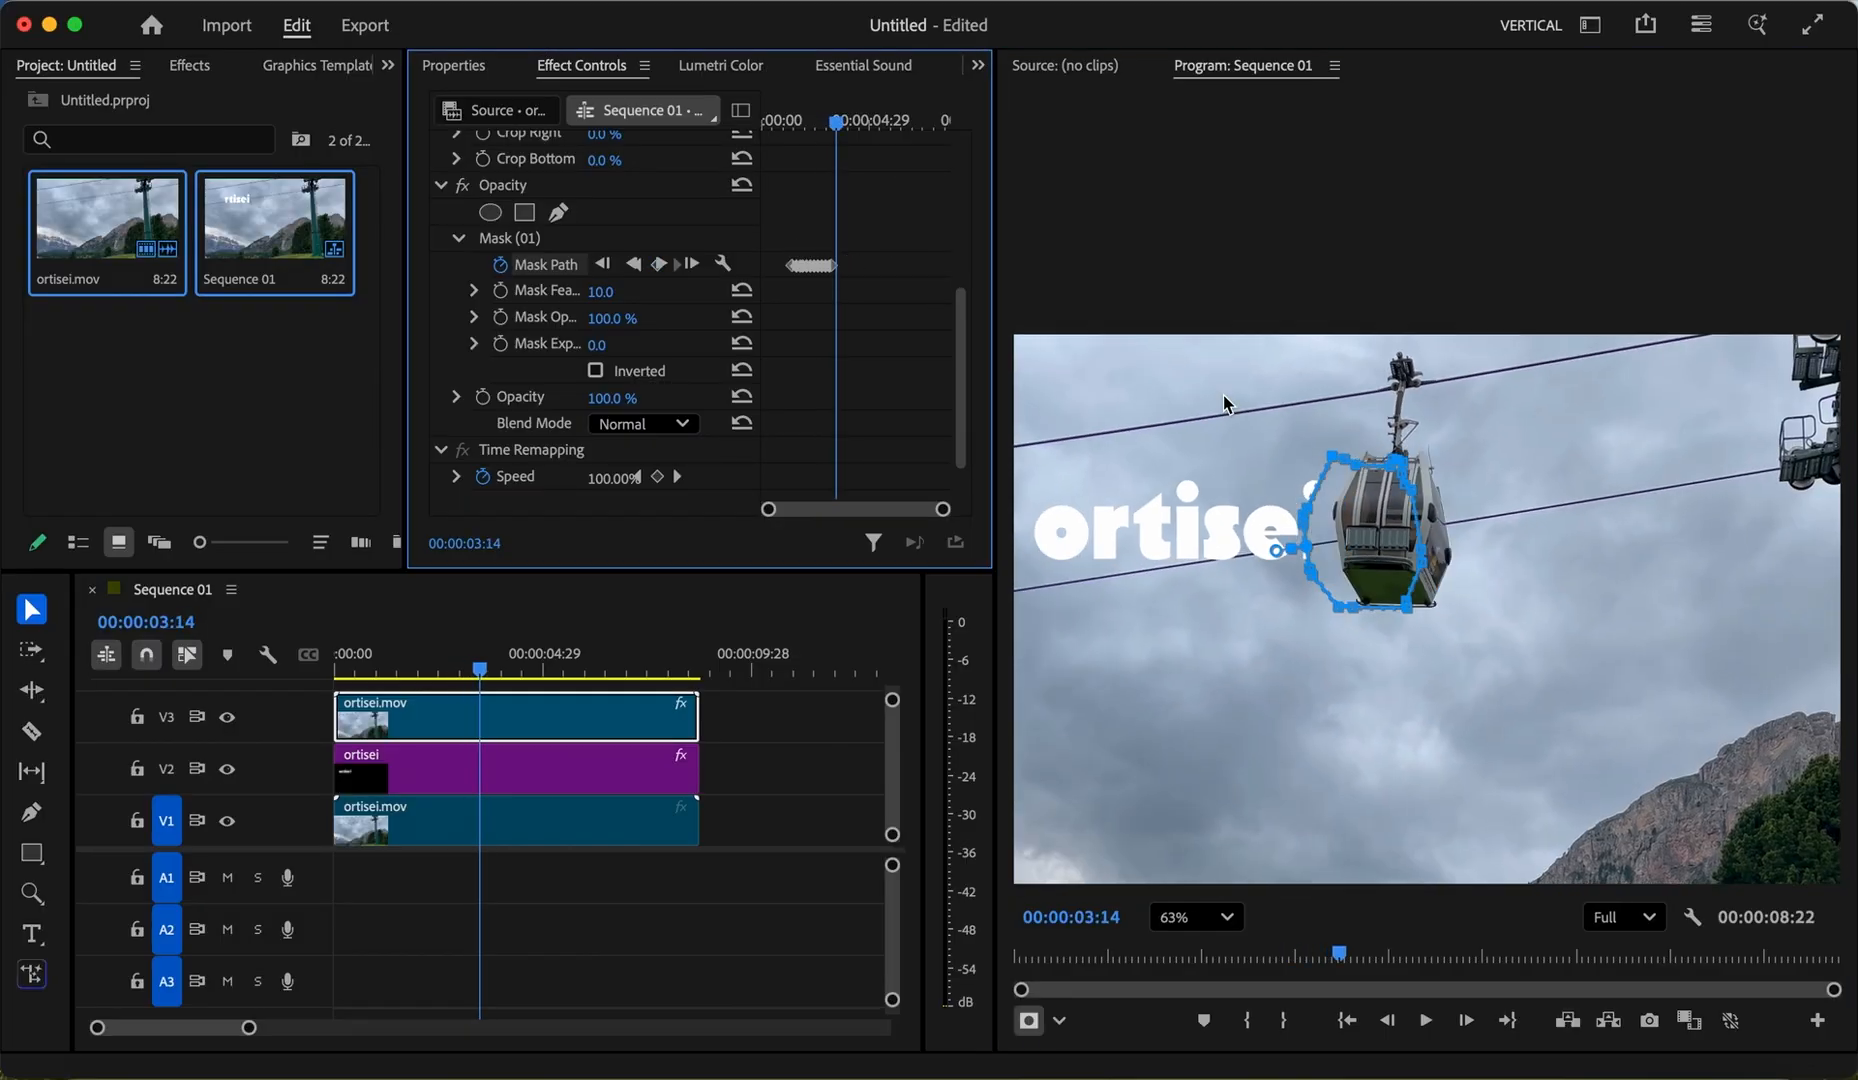
{"action": "scroll", "coordinate": [1224, 395], "scroll_direction": "up", "scroll_amount": 2}
{"action": "left_click", "coordinate": [891, 363]}
{"action": "key", "text": "shift+Right"}
{"action": "left_click_drag", "start_coordinate": [1364, 514], "coordinate": [1404, 512]}
{"action": "scroll", "coordinate": [1404, 512], "scroll_direction": "up", "scroll_amount": 5}
{"action": "left_click_drag", "start_coordinate": [1252, 668], "coordinate": [1262, 672]}
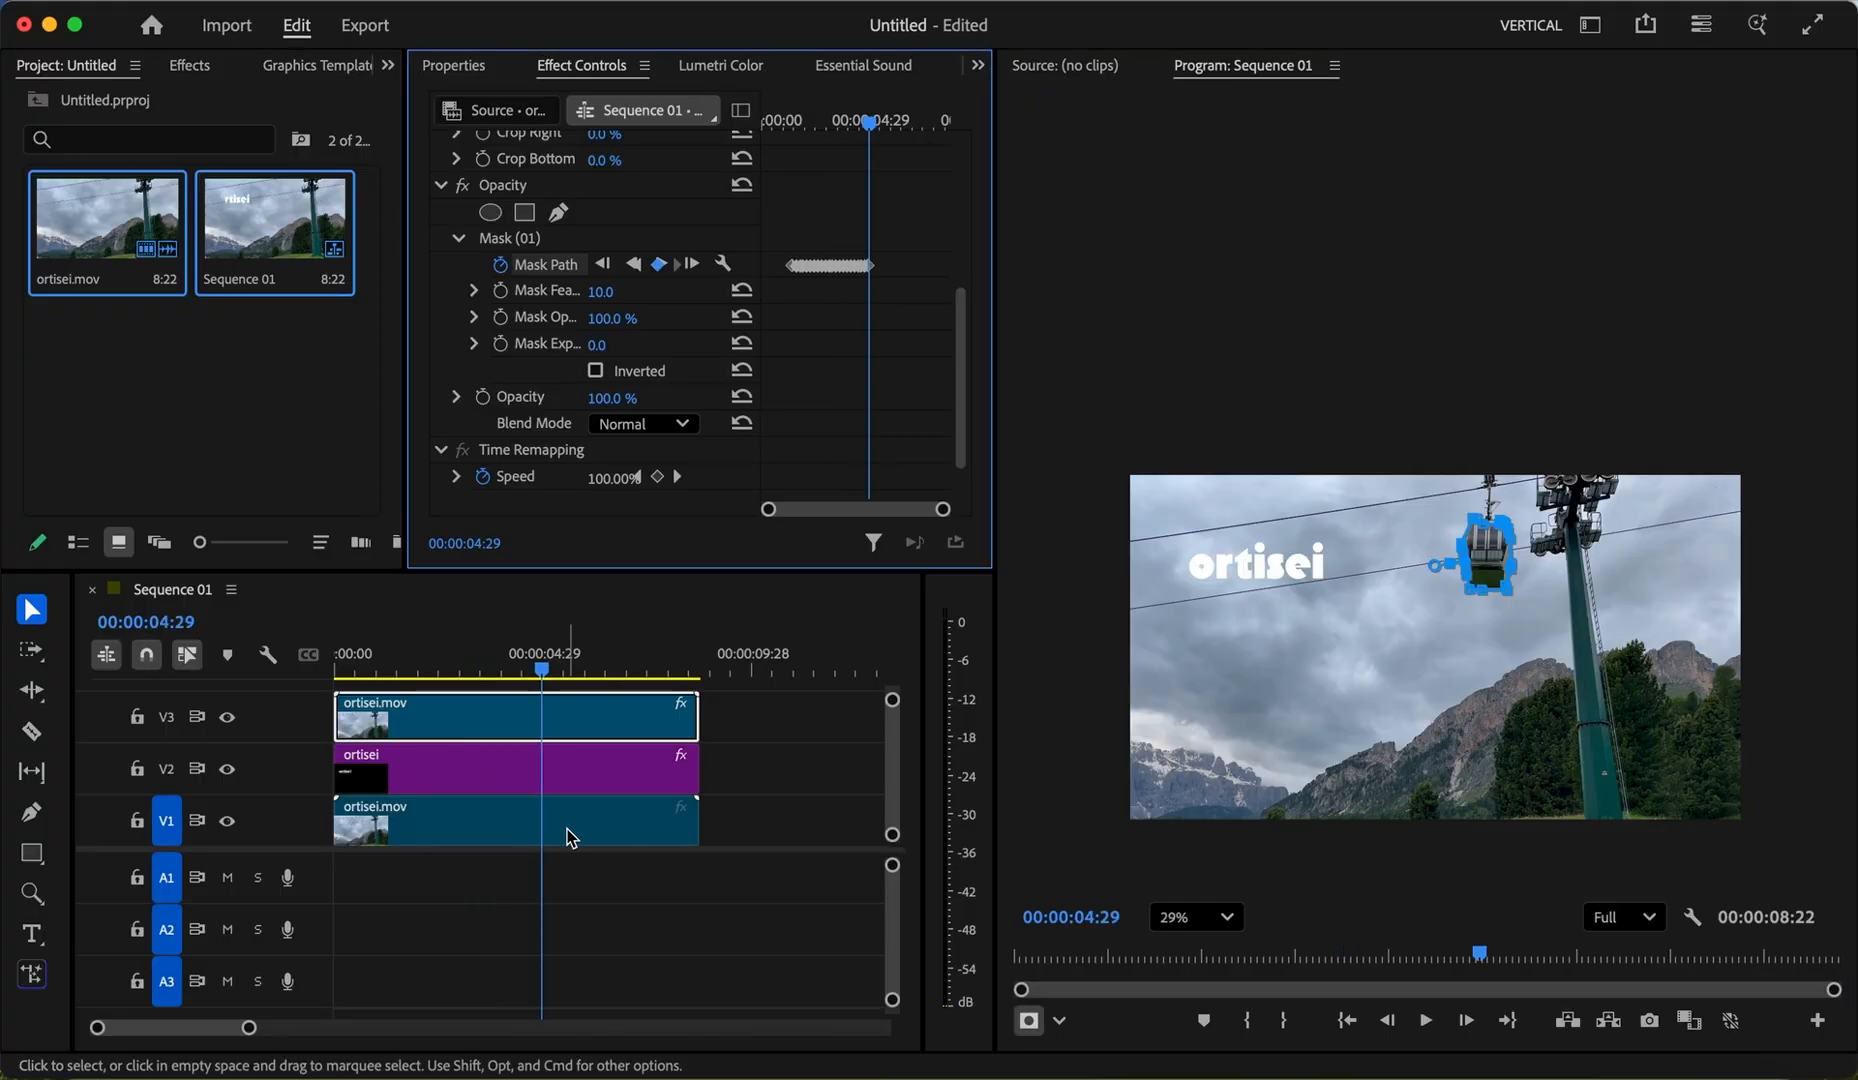
Step: Scrub back to 00:00:02:18 to check the gondola passing in front of the title, and inspect the title and masked clips
{"action": "left_click", "coordinate": [566, 787]}
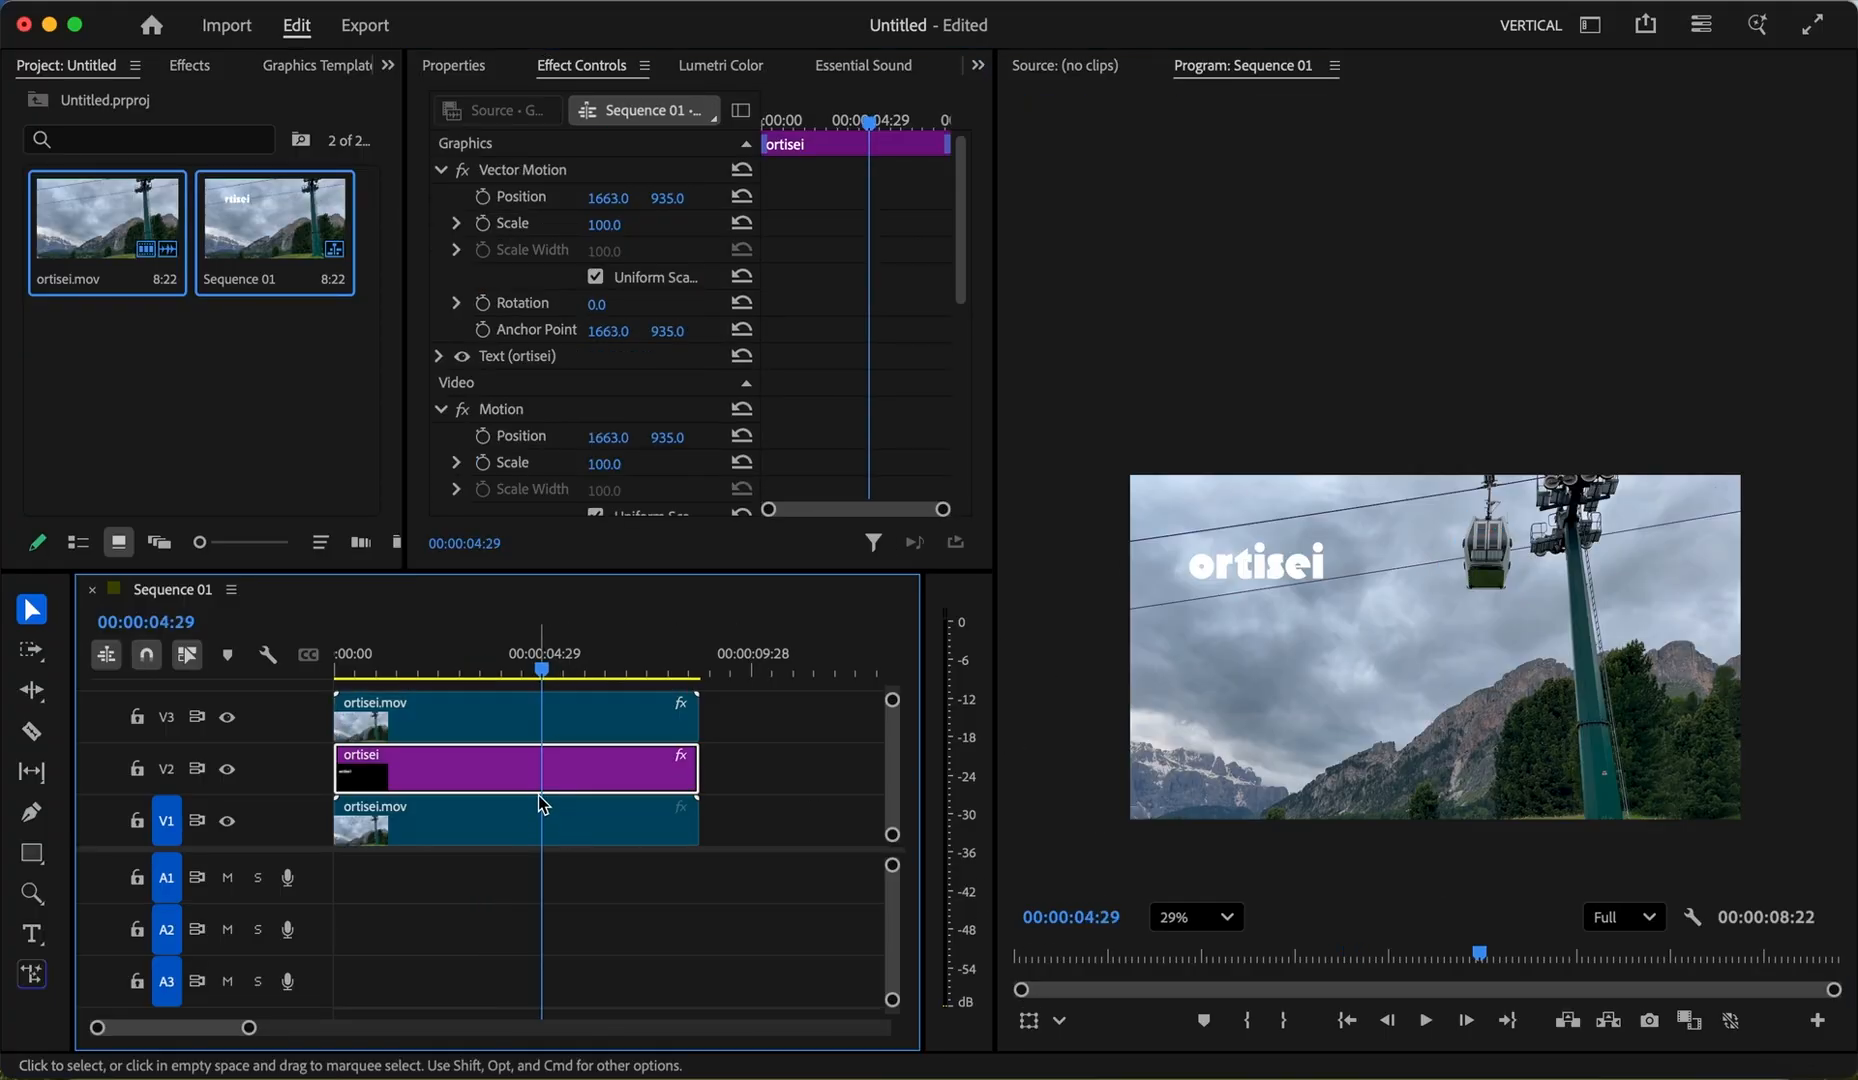
{"action": "left_click_drag", "start_coordinate": [543, 680], "coordinate": [443, 690]}
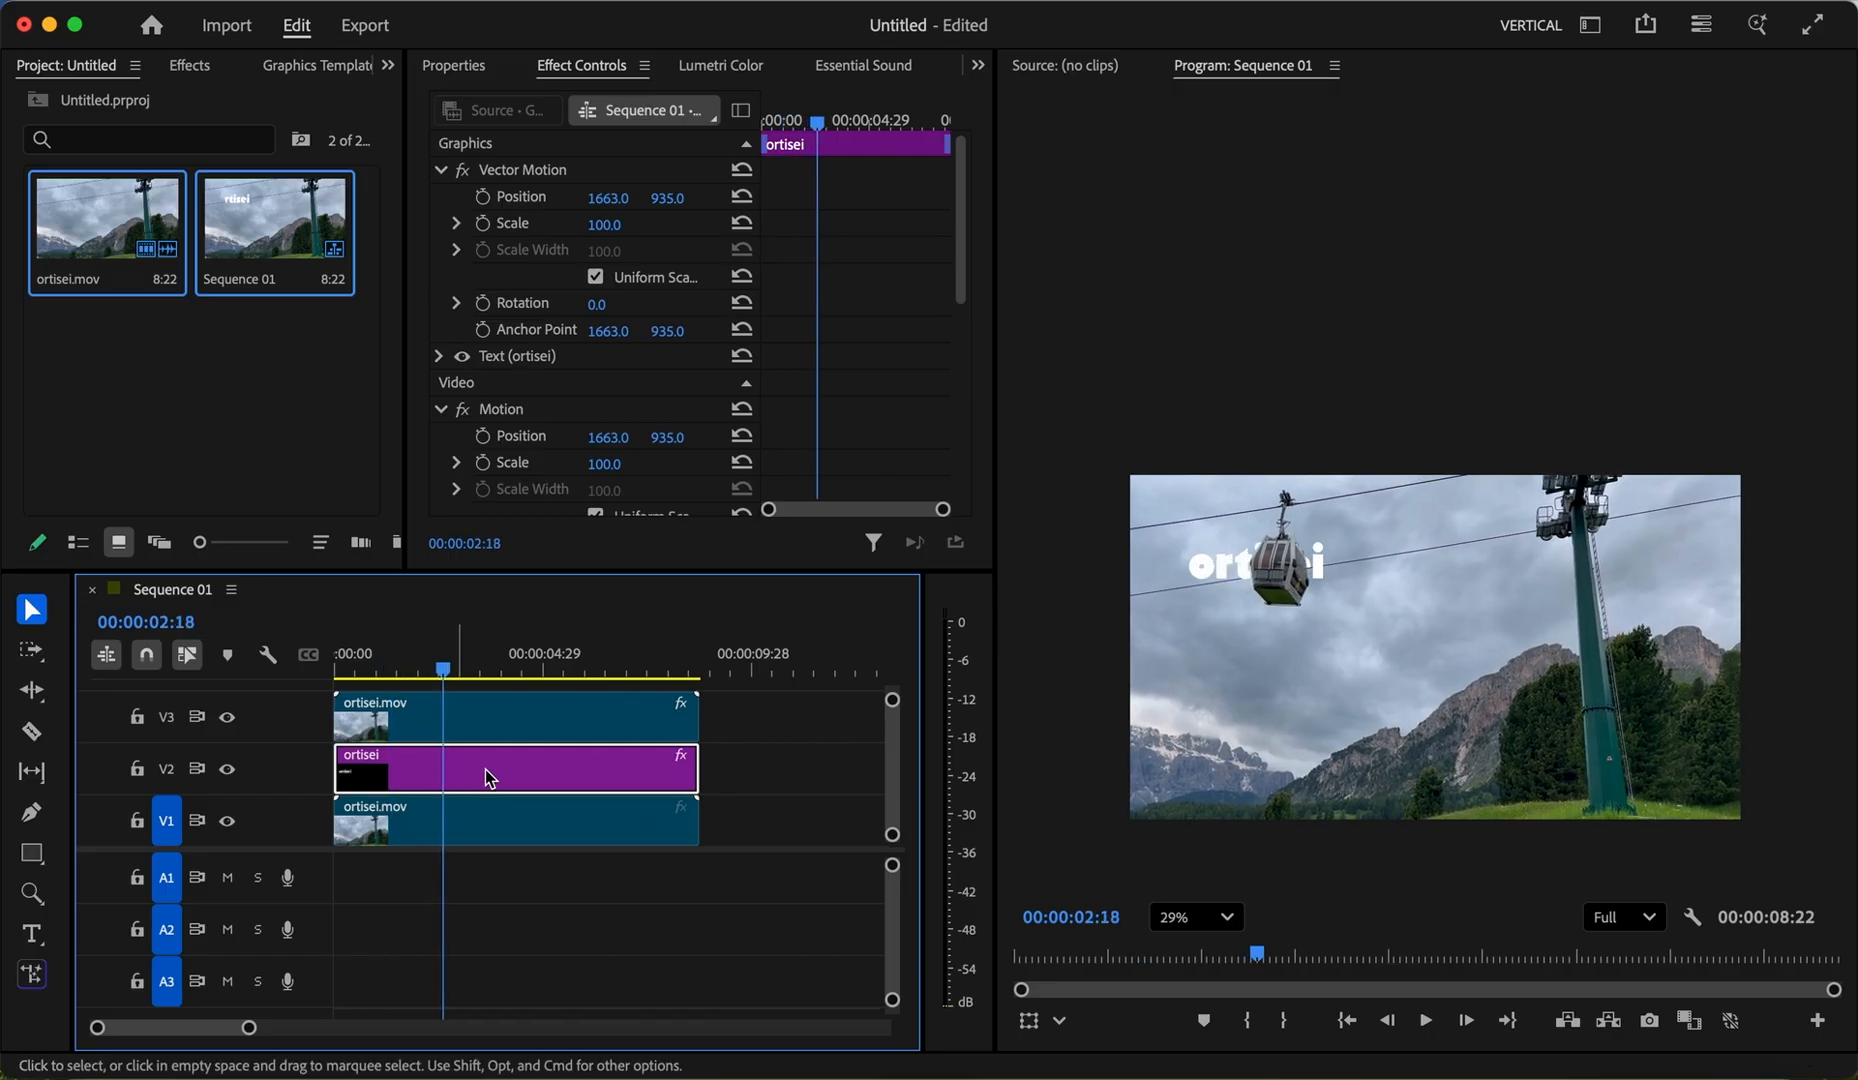
{"action": "left_click", "coordinate": [516, 718]}
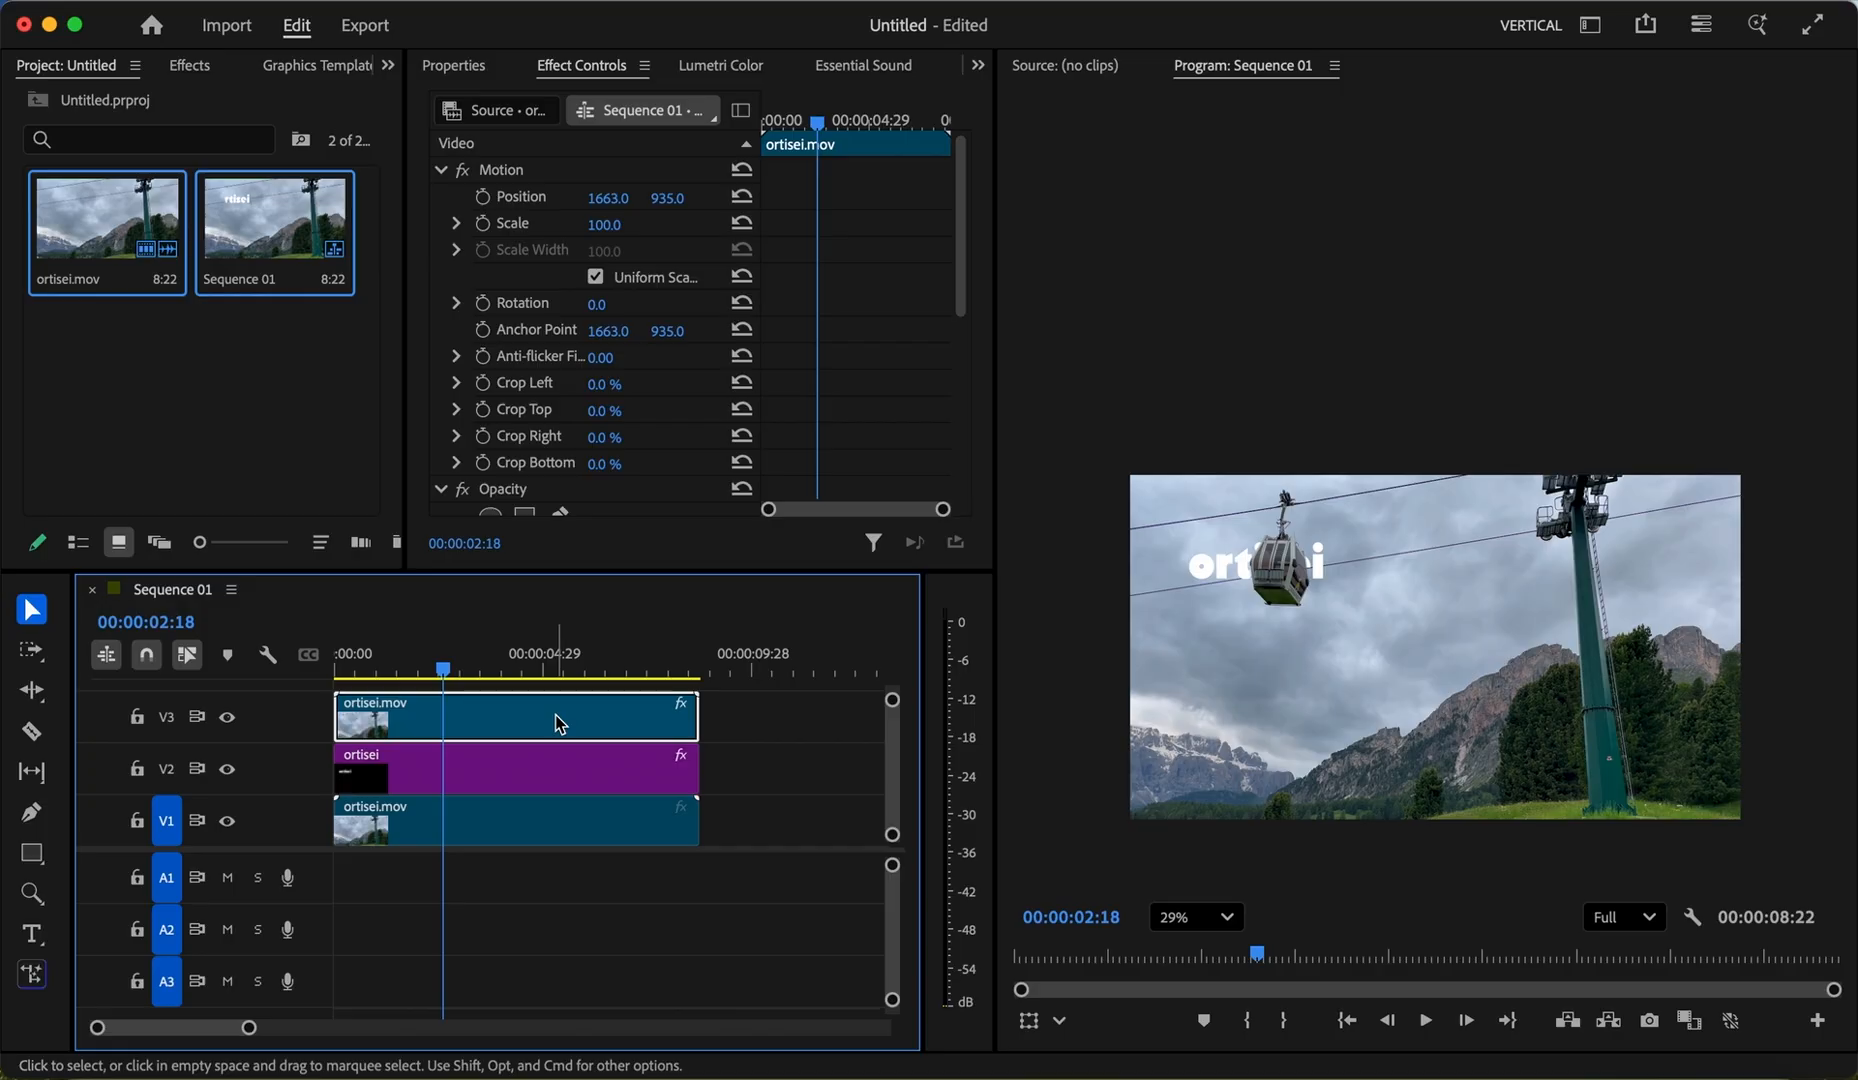
{"action": "left_click", "coordinate": [562, 766]}
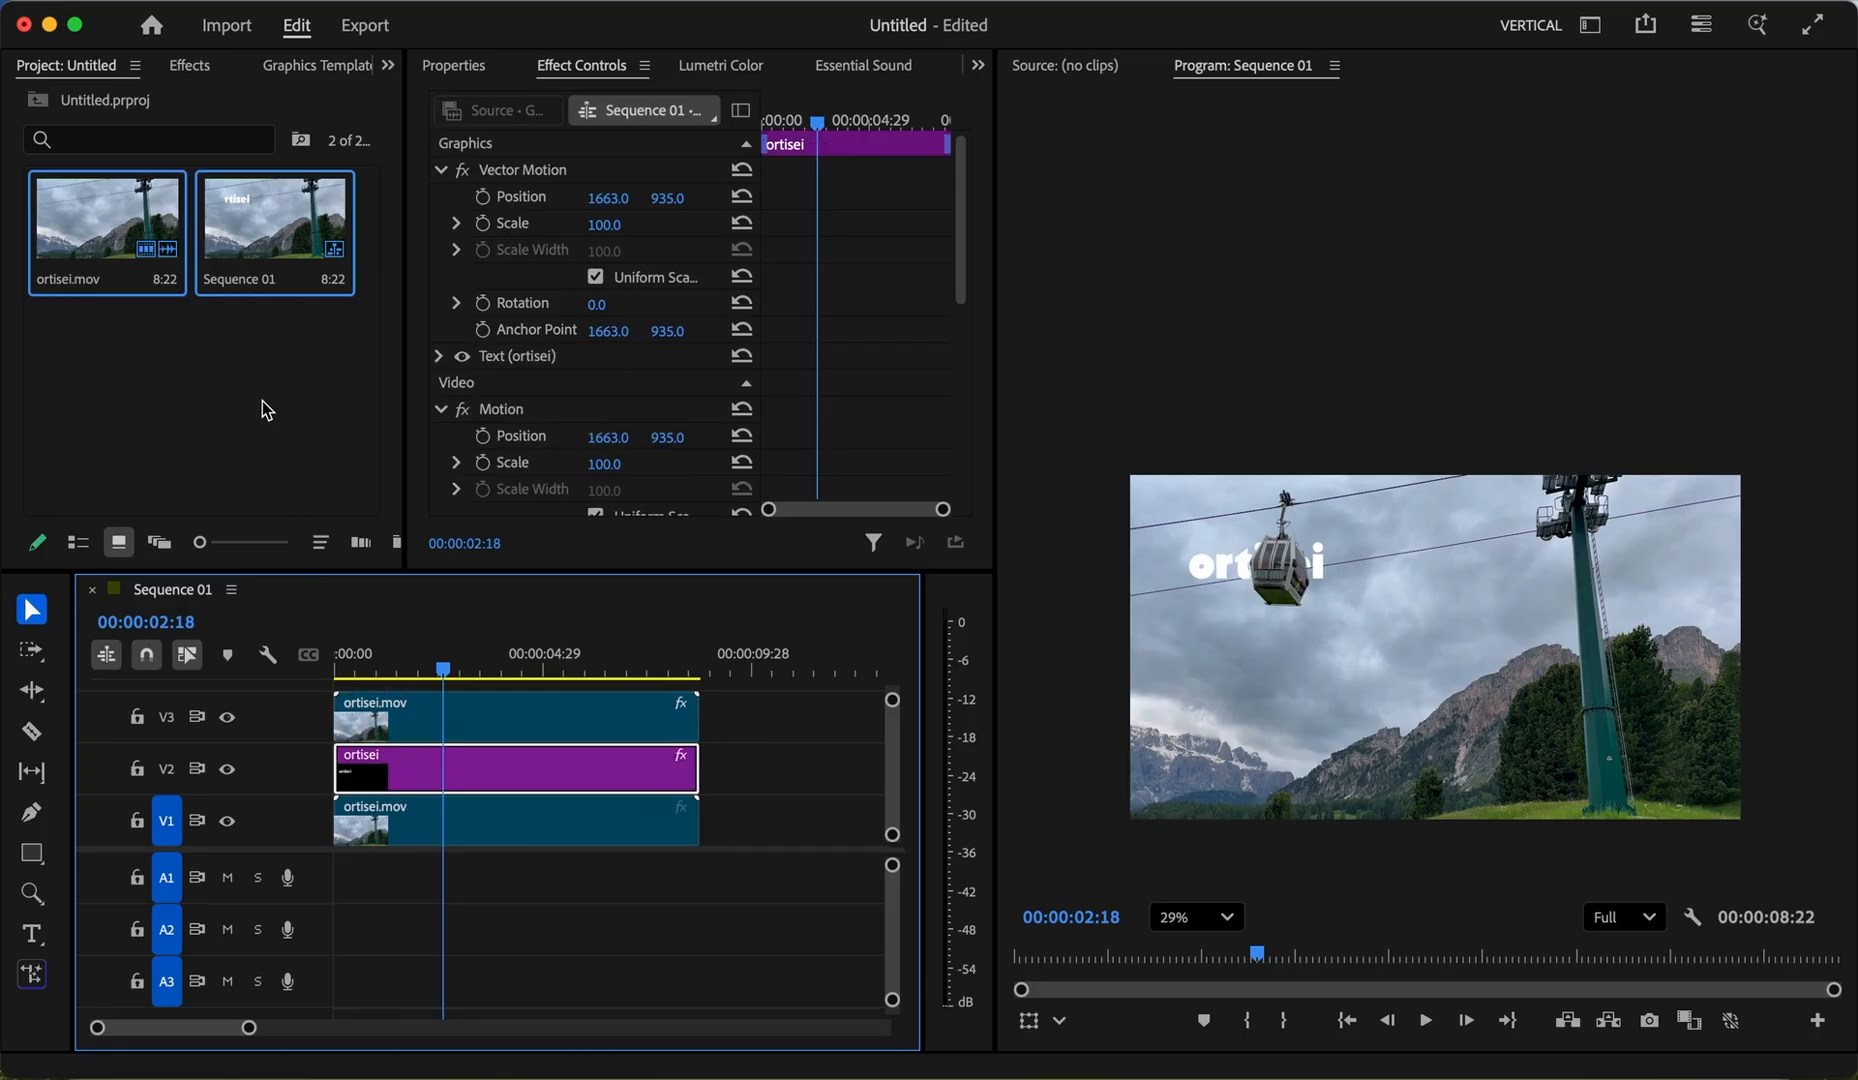
Step: Find the Crop effect, apply it to the "ortisei" title clip on V2, and select it for editing on the frame
{"action": "left_click", "coordinate": [190, 66]}
{"action": "left_click", "coordinate": [127, 110]}
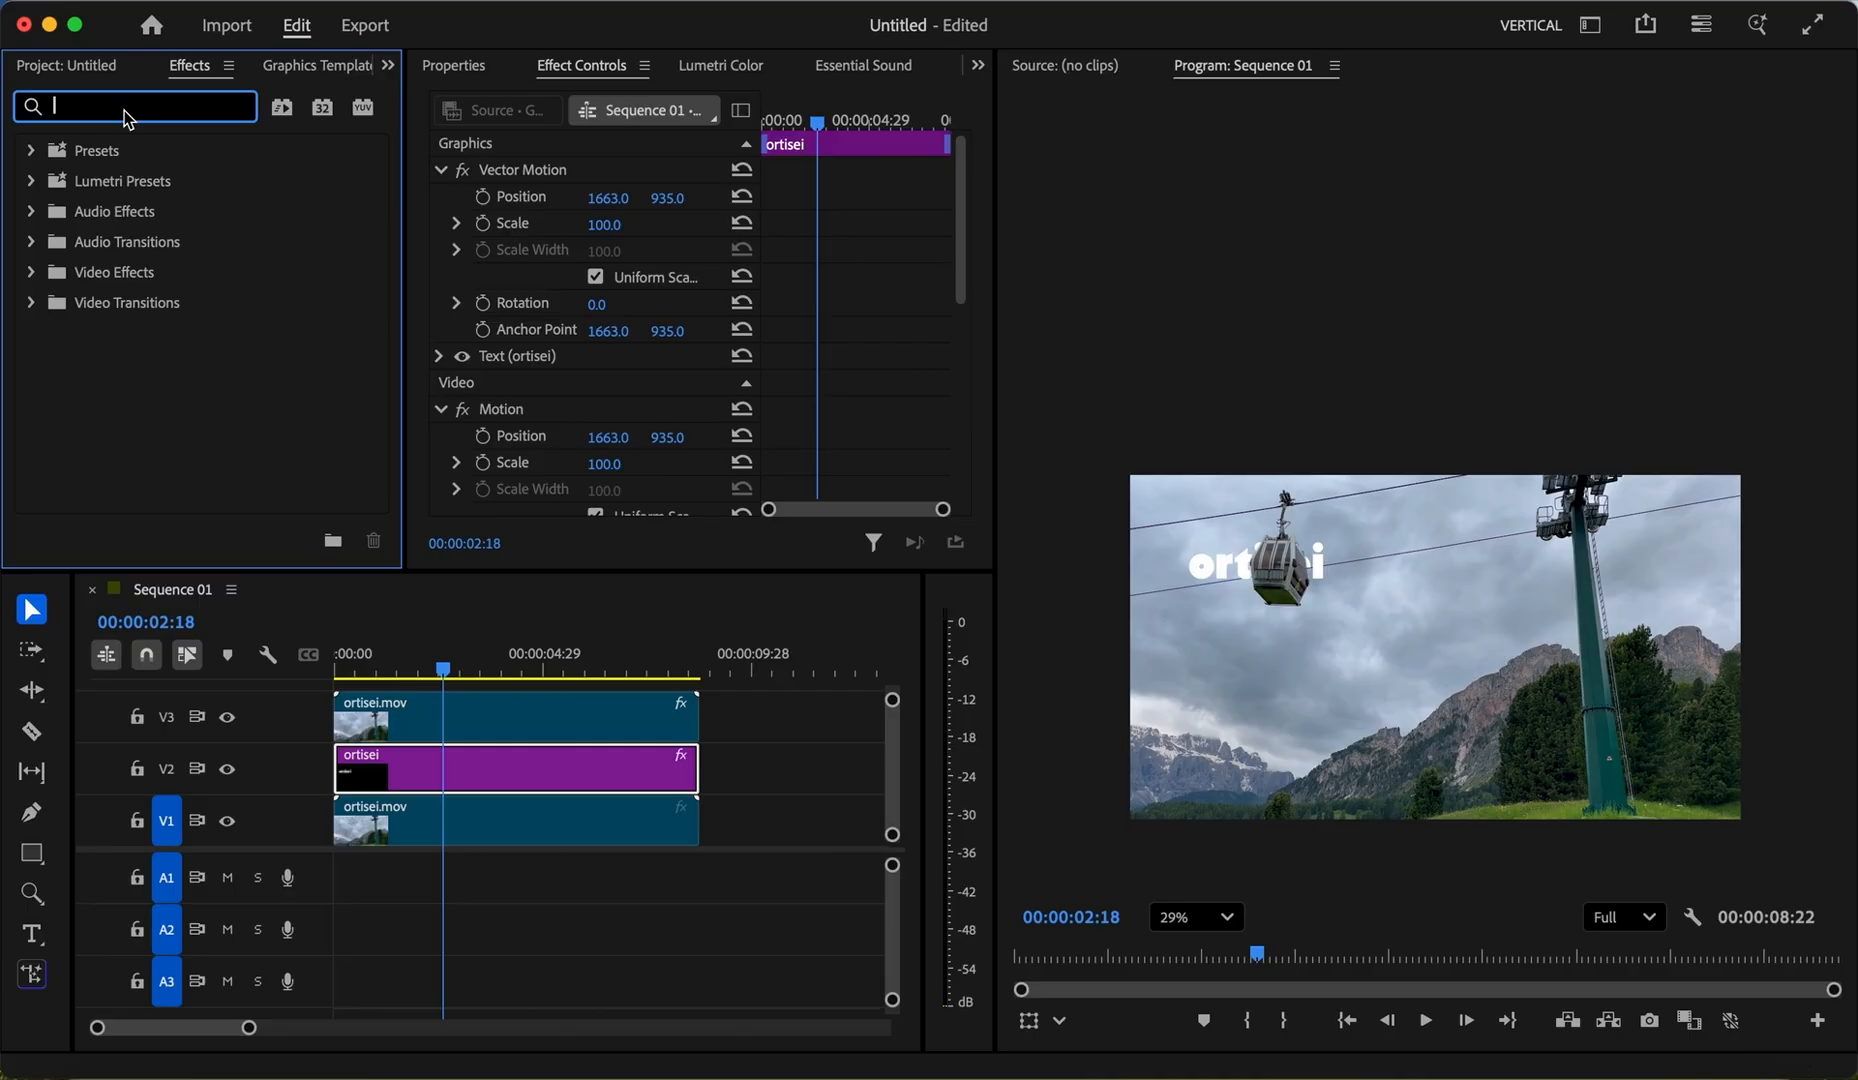
{"action": "type", "text": "crop"}
{"action": "left_click", "coordinate": [98, 400]}
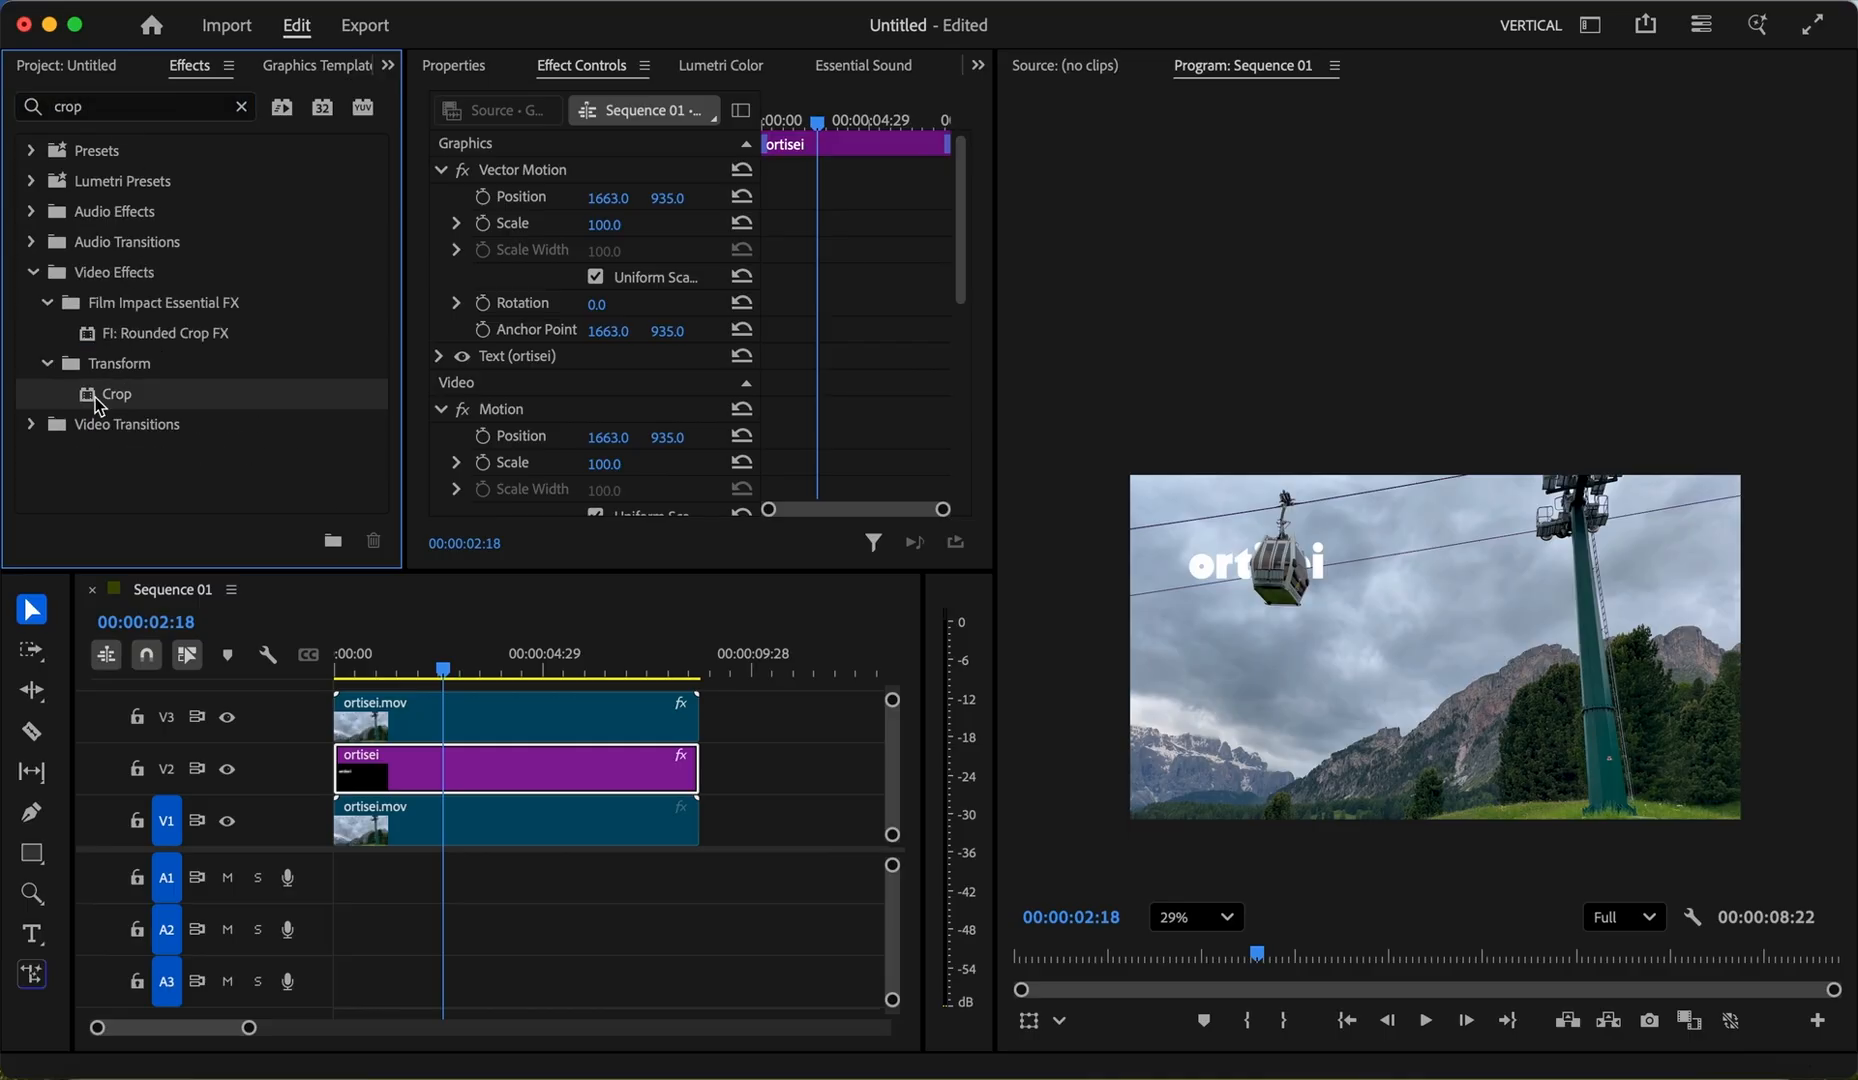
{"action": "left_click_drag", "start_coordinate": [217, 517], "coordinate": [369, 770]}
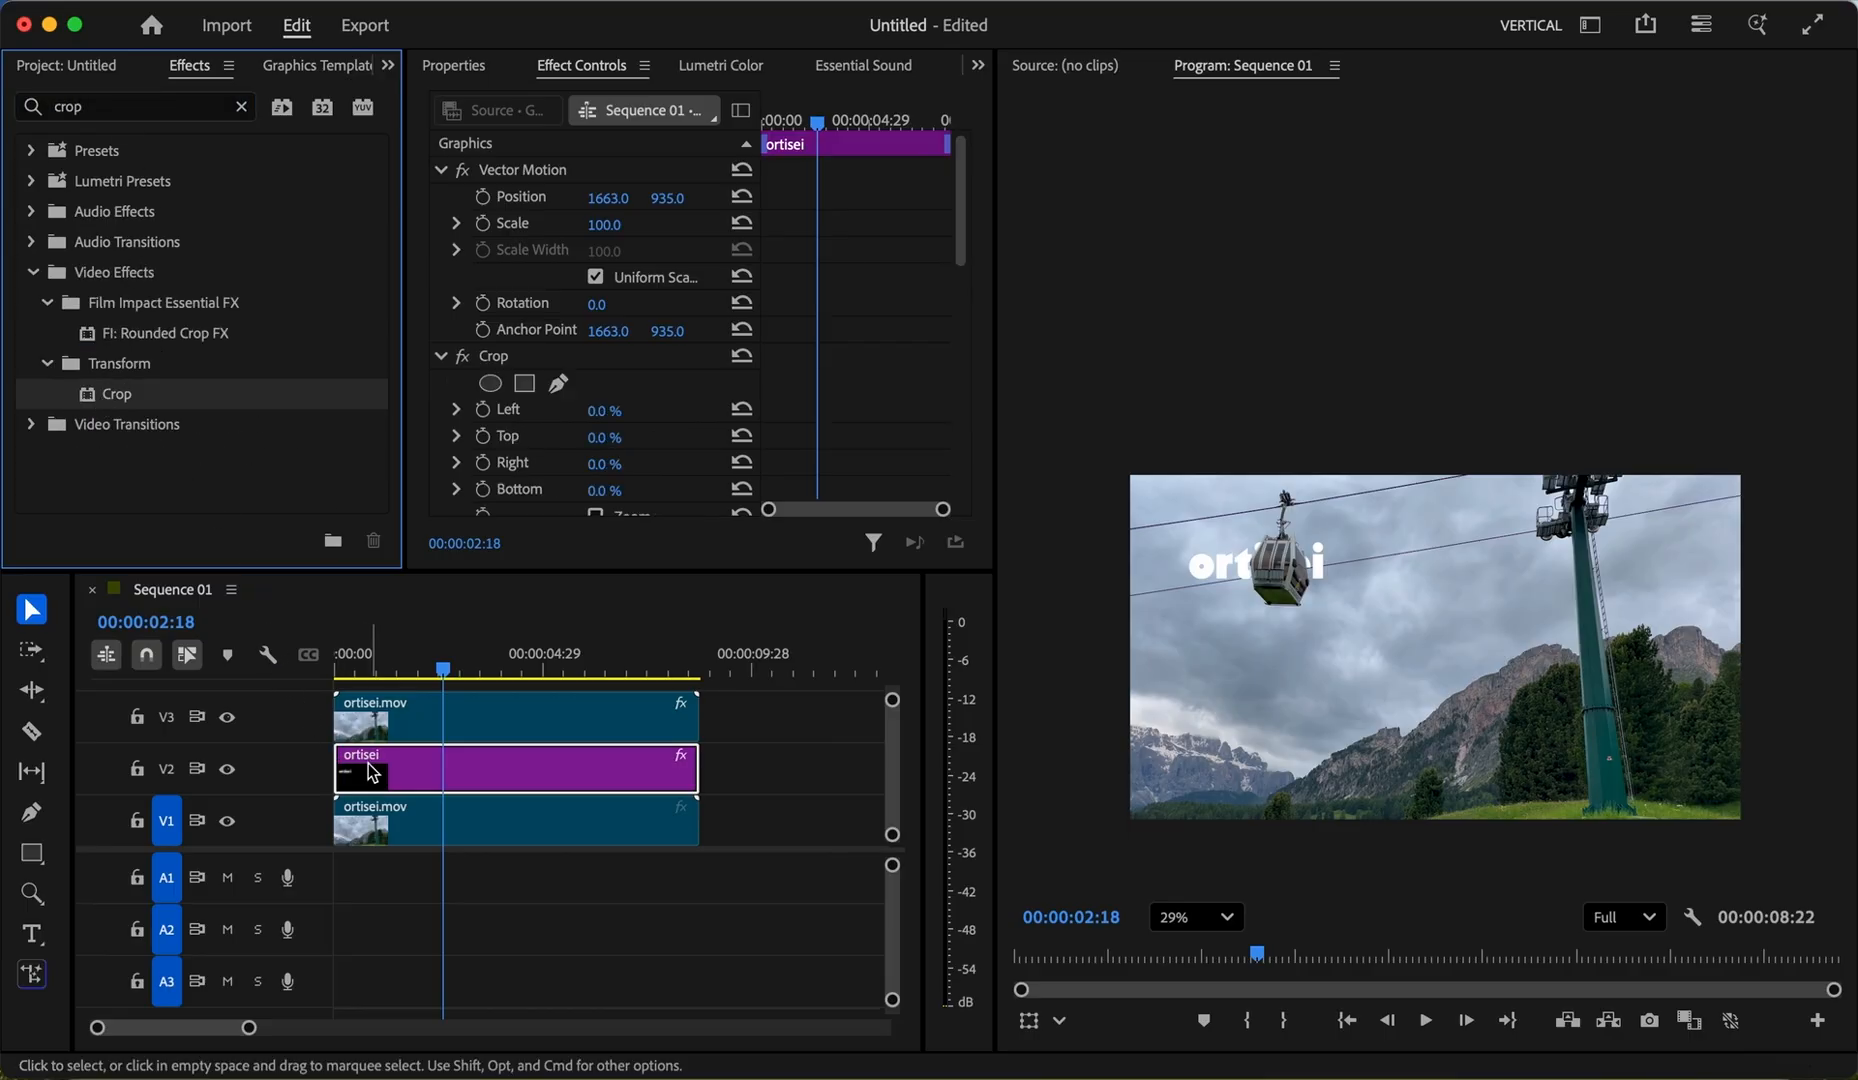
{"action": "left_click", "coordinate": [493, 360]}
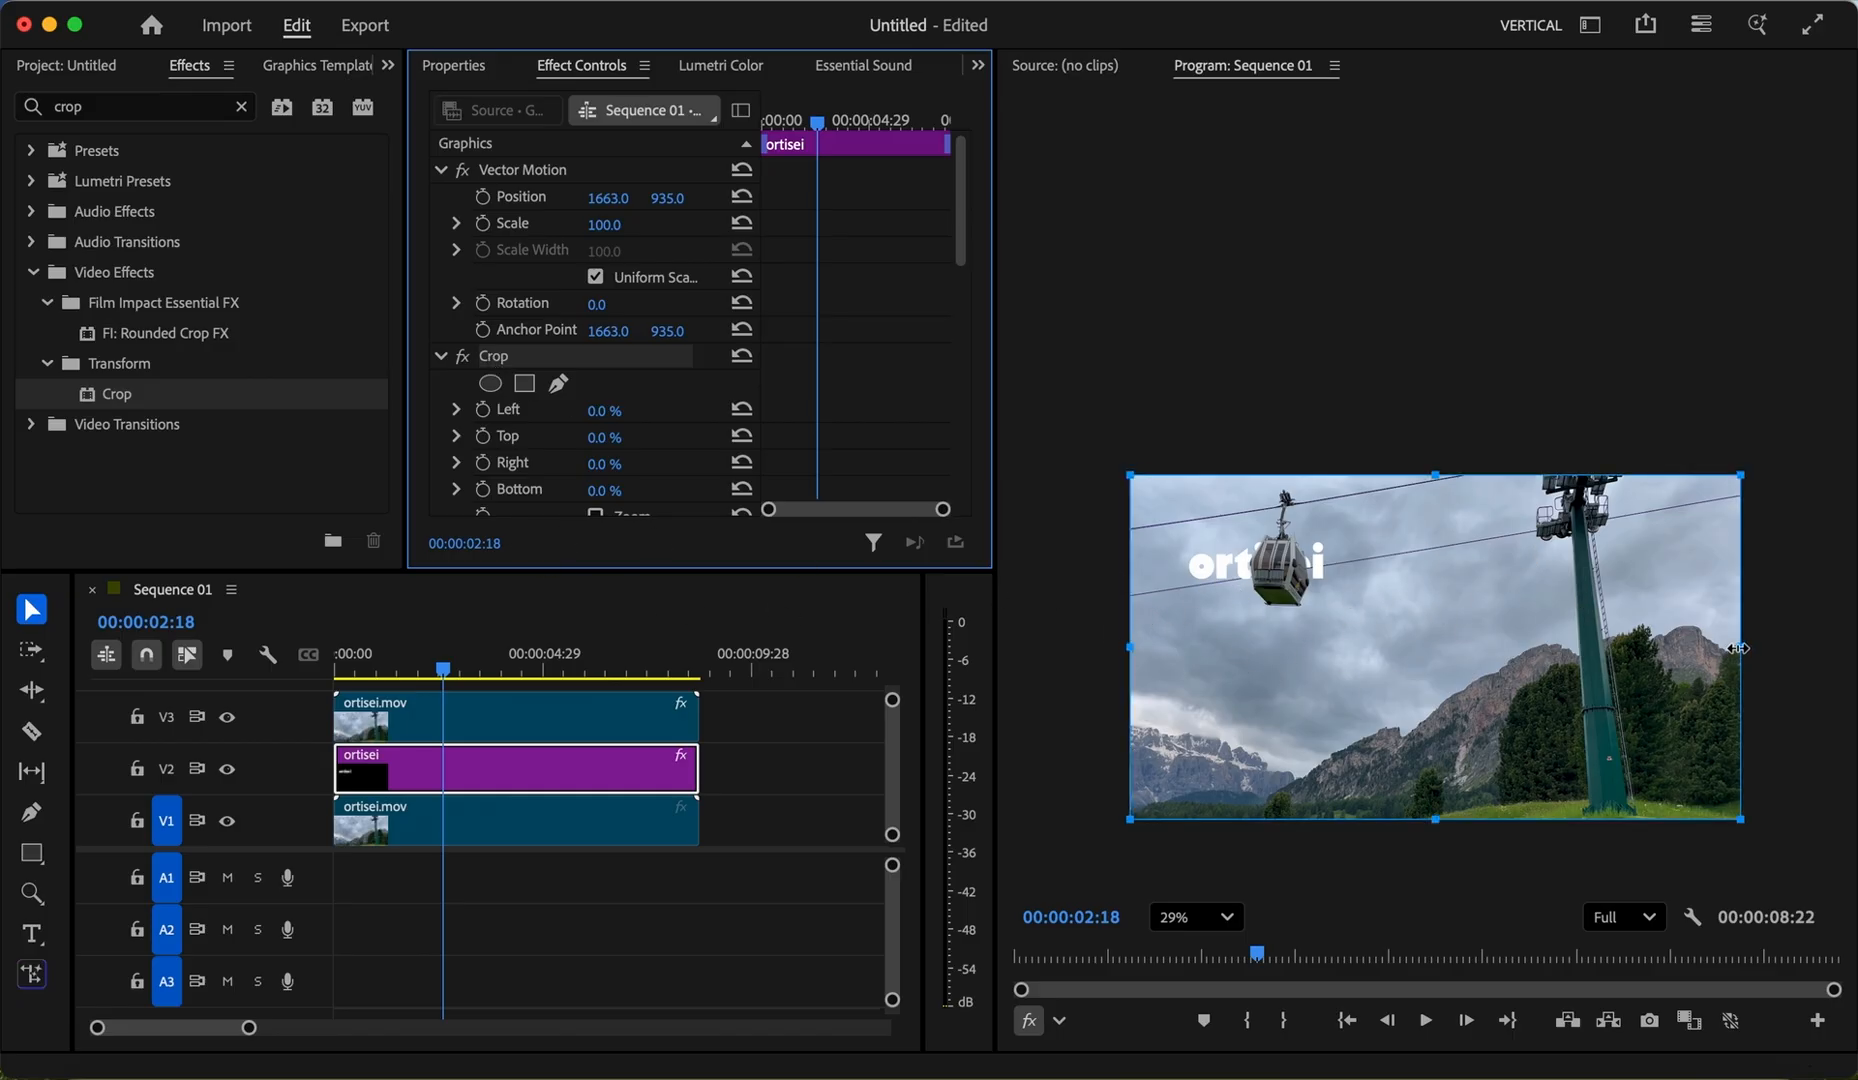
Step: At 00:00:01:19, crop the title's right side to 87.8% at the gondola and start keyframing the crop's Right value
{"action": "left_click_drag", "start_coordinate": [451, 676], "coordinate": [410, 672]}
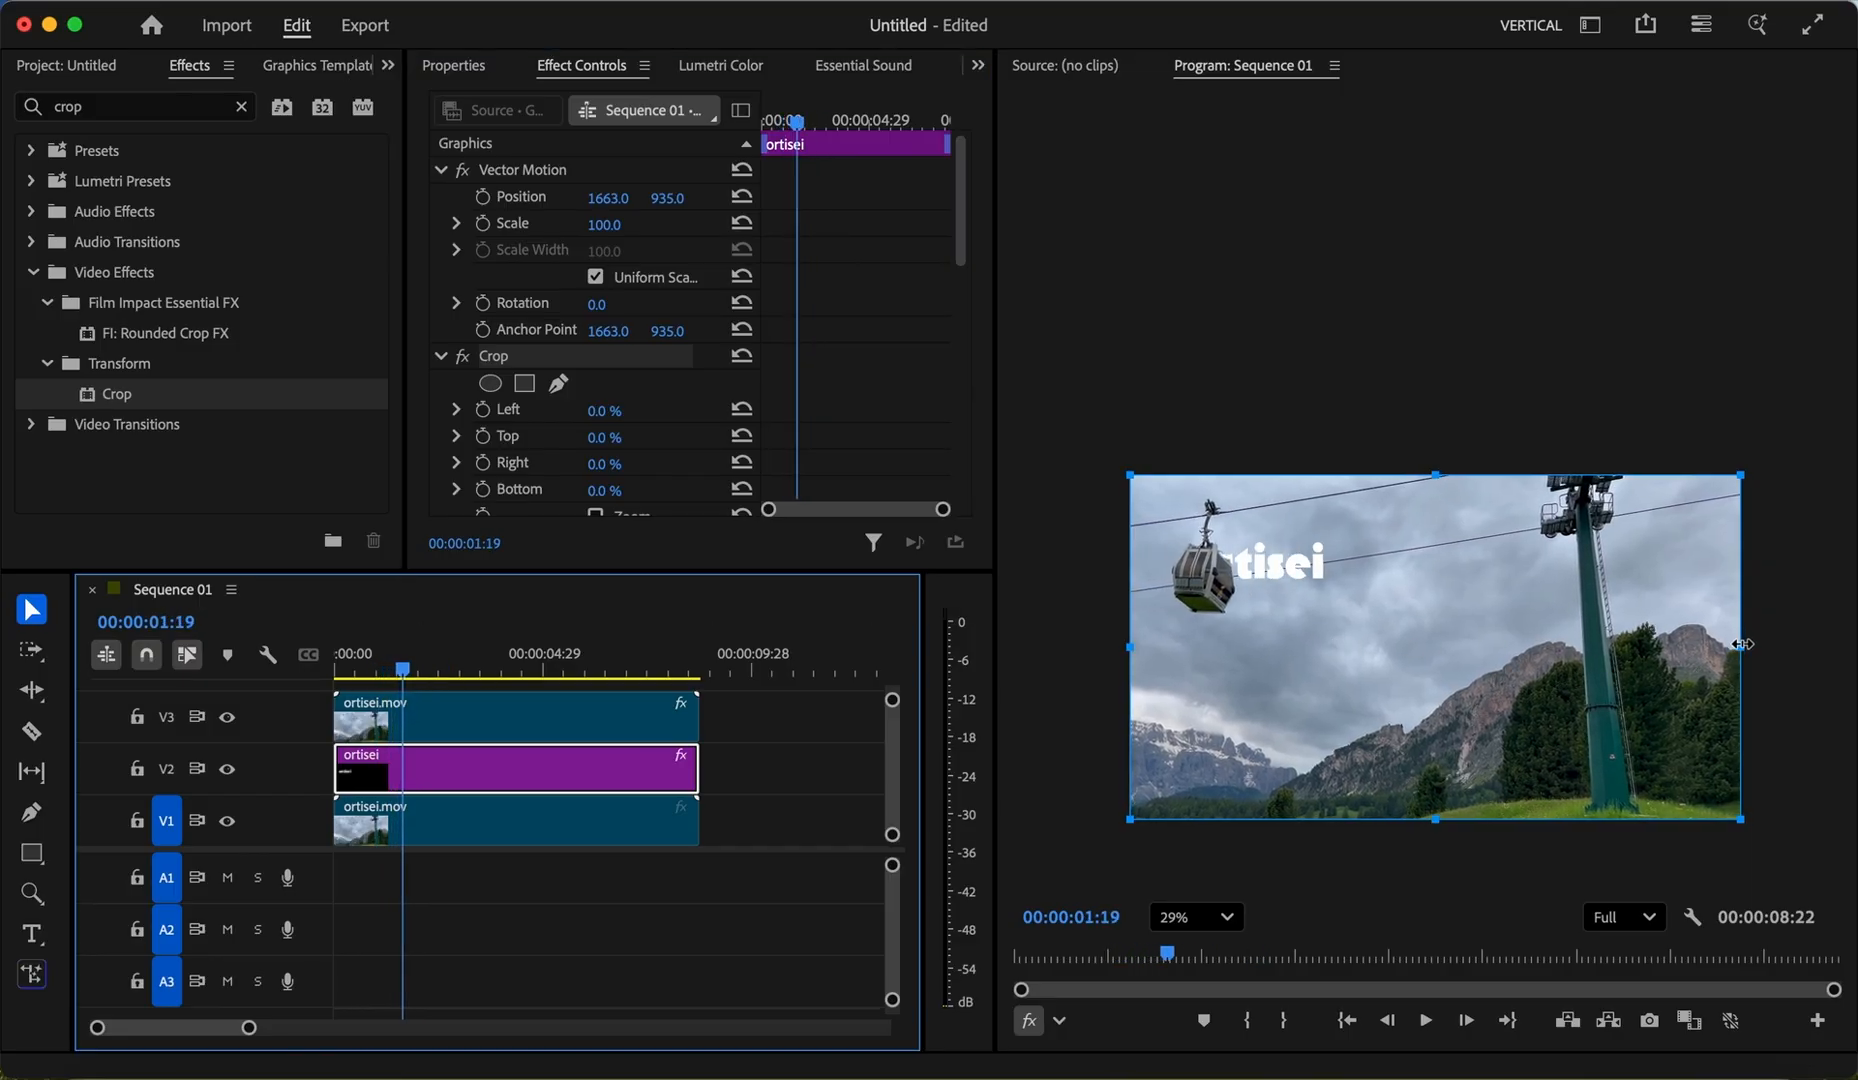
{"action": "left_click_drag", "start_coordinate": [1741, 644], "coordinate": [1207, 612]}
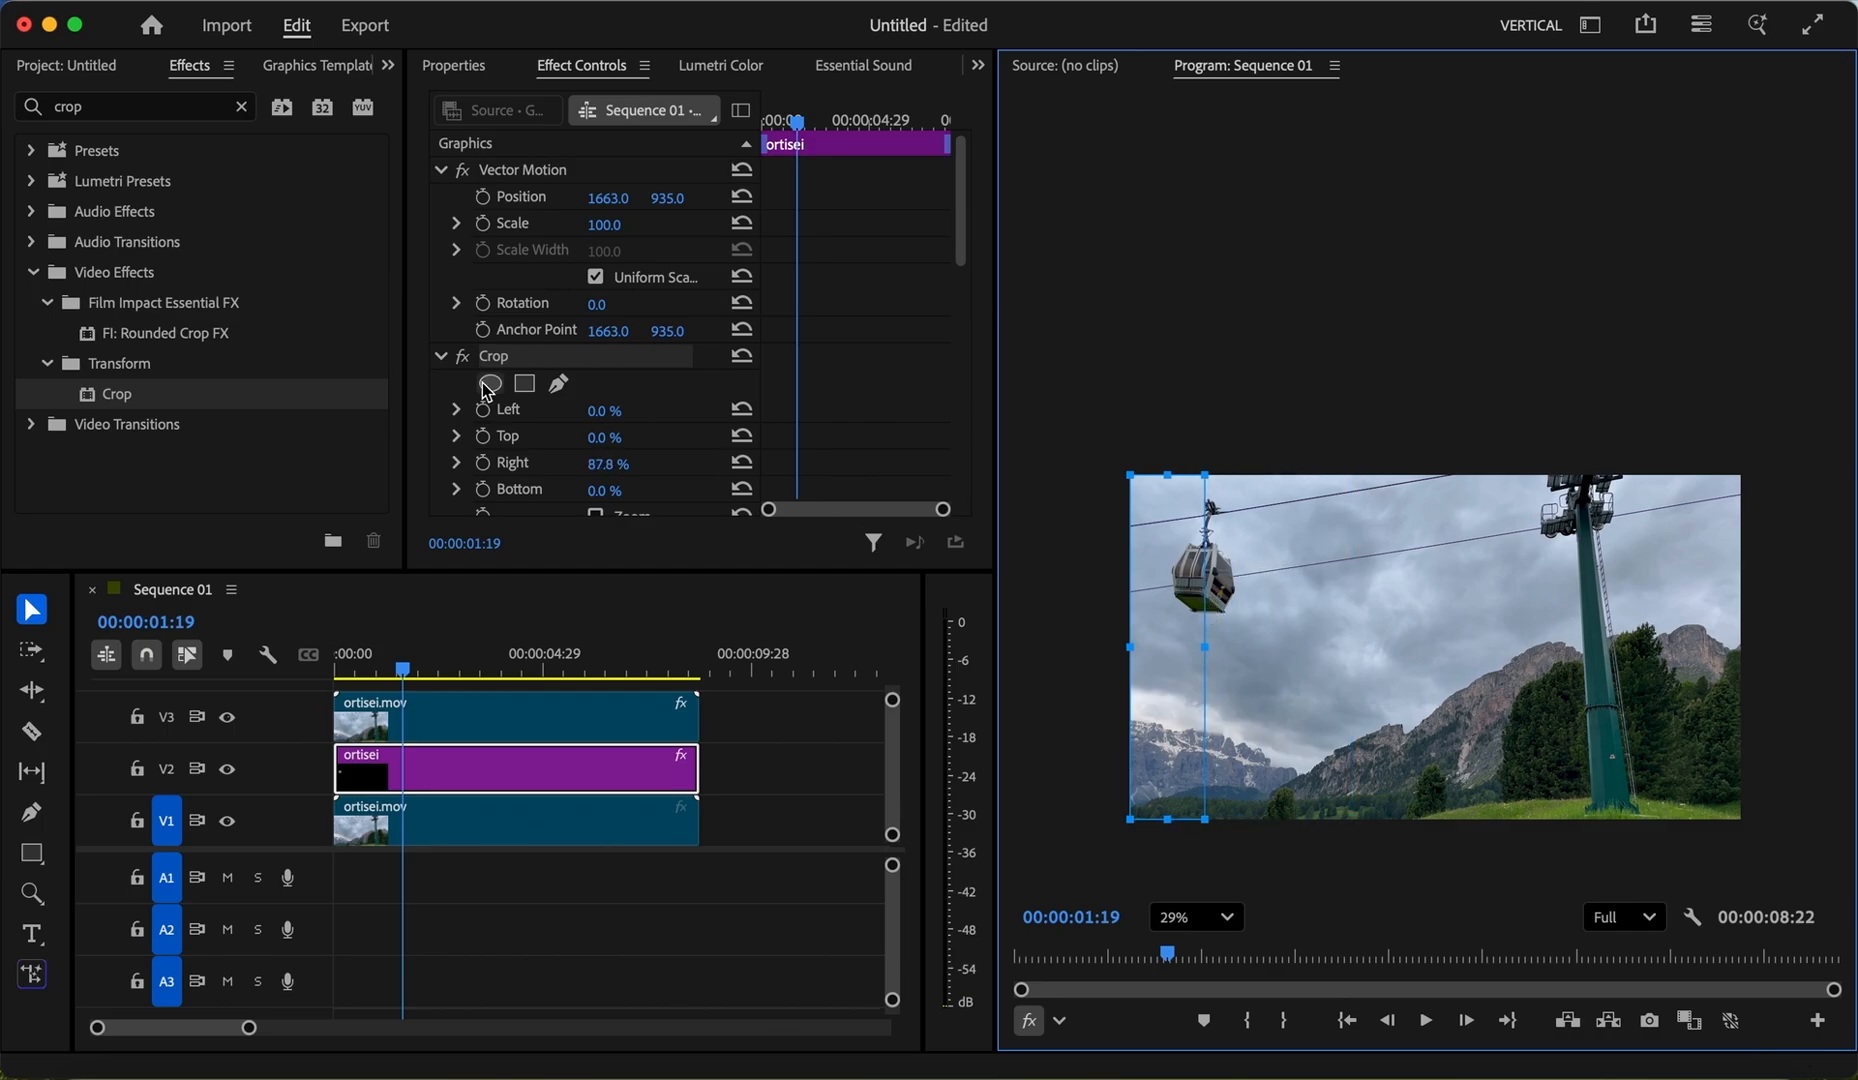
{"action": "scroll", "coordinate": [609, 409], "scroll_direction": "down", "scroll_amount": 1}
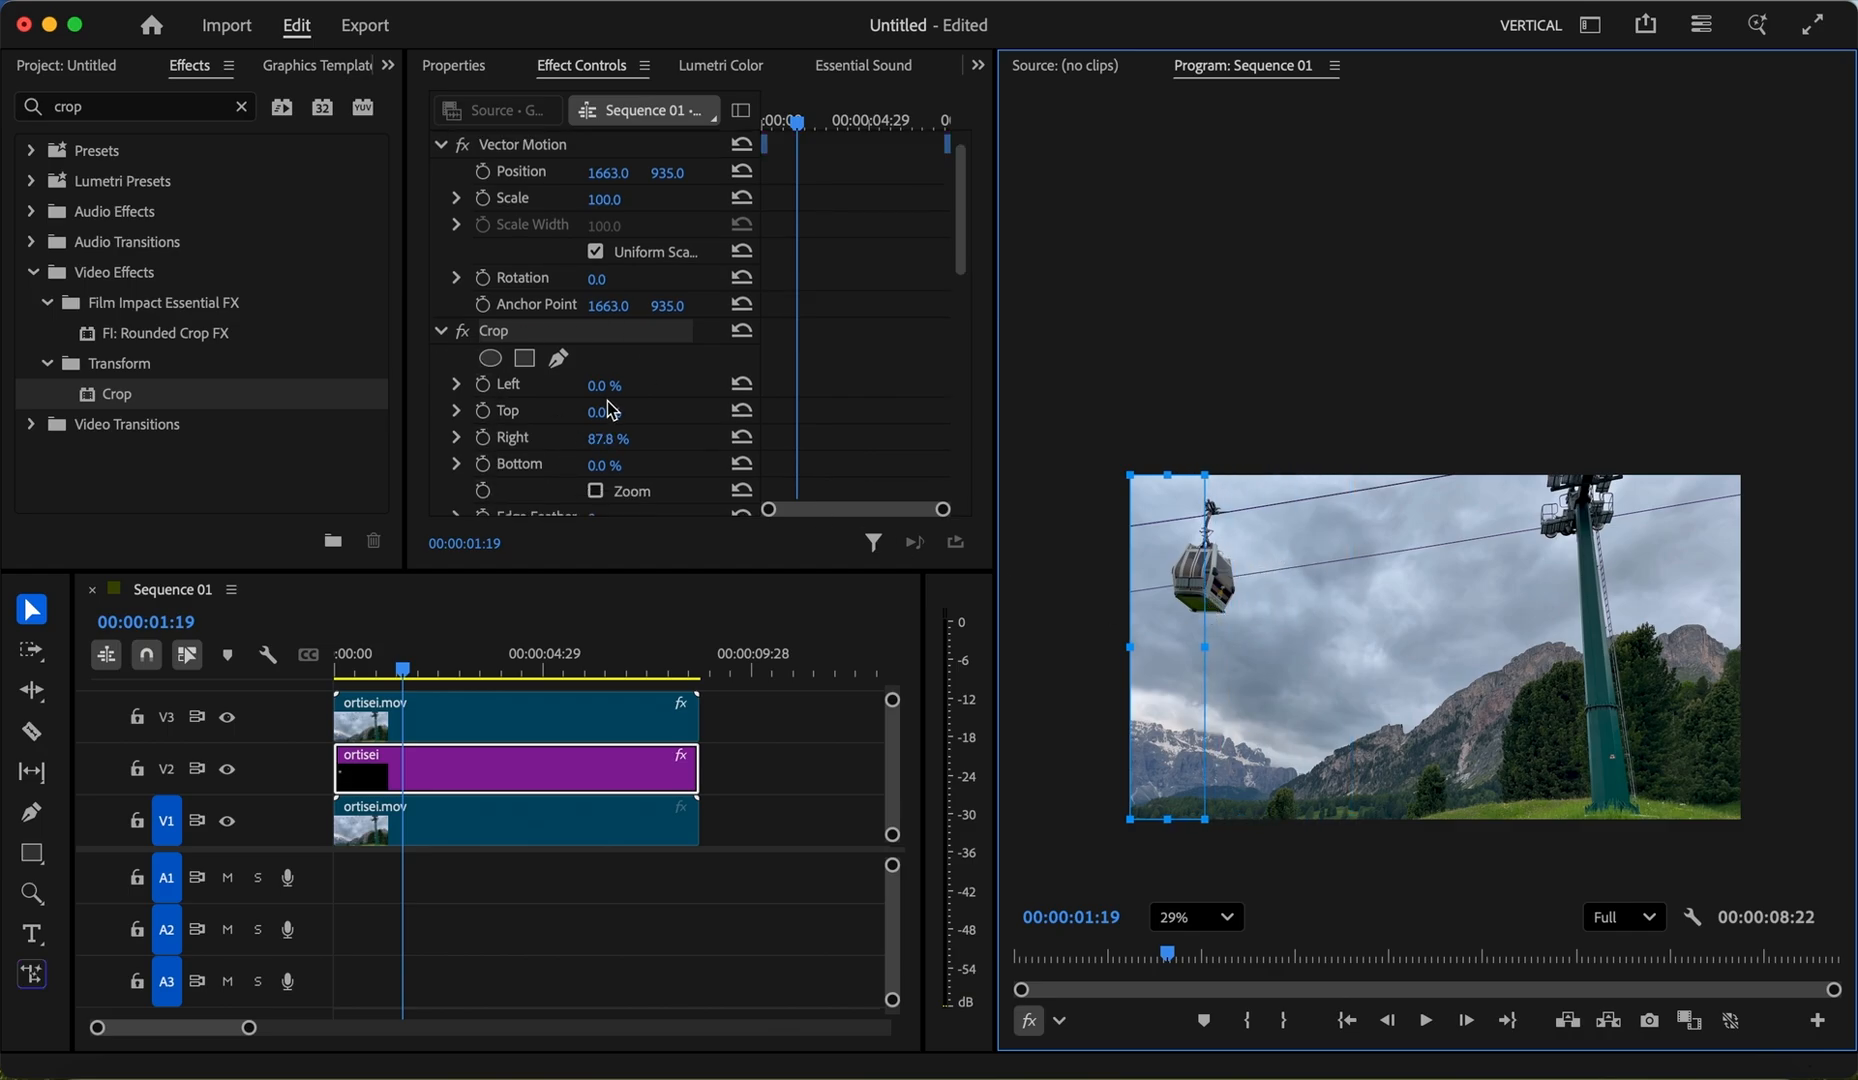
{"action": "left_click", "coordinate": [484, 439]}
Step: Advance in five-frame steps to 00:00:03:29, moving the crop's right edge along with the gondola to keyframe Right up to 56.3%
{"action": "key", "text": "shift+Right"}
{"action": "key", "text": "shift+Right"}
{"action": "key", "text": "shift+Right"}
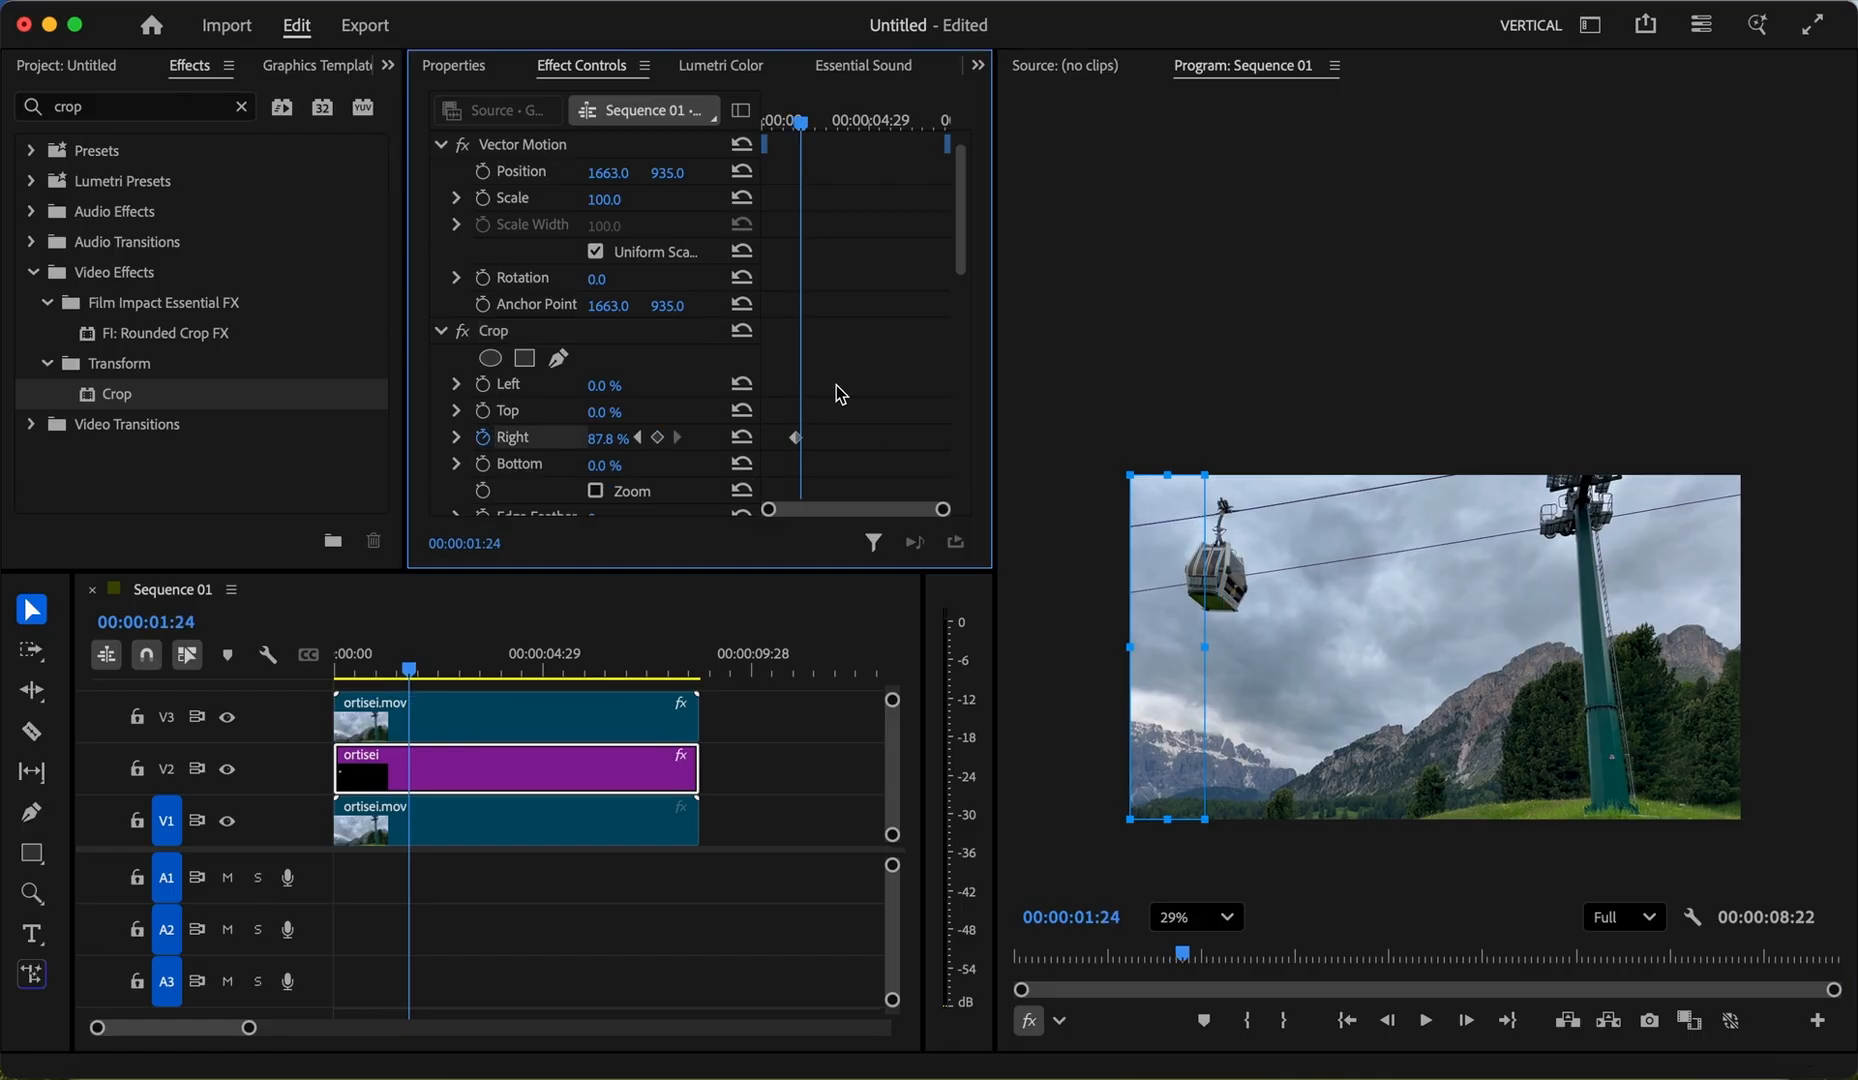
{"action": "left_click_drag", "start_coordinate": [1205, 656], "coordinate": [1397, 657]}
{"action": "key", "text": "shift+Right"}
{"action": "key", "text": "shift+Right"}
{"action": "key", "text": "shift+Right"}
{"action": "key", "text": "shift+Right"}
{"action": "key", "text": "shift+Right"}
{"action": "key", "text": "shift+Right"}
{"action": "key", "text": "shift+Right"}
{"action": "key", "text": "shift+Right"}
{"action": "key", "text": "shift+Right"}
{"action": "key", "text": "shift+Right"}
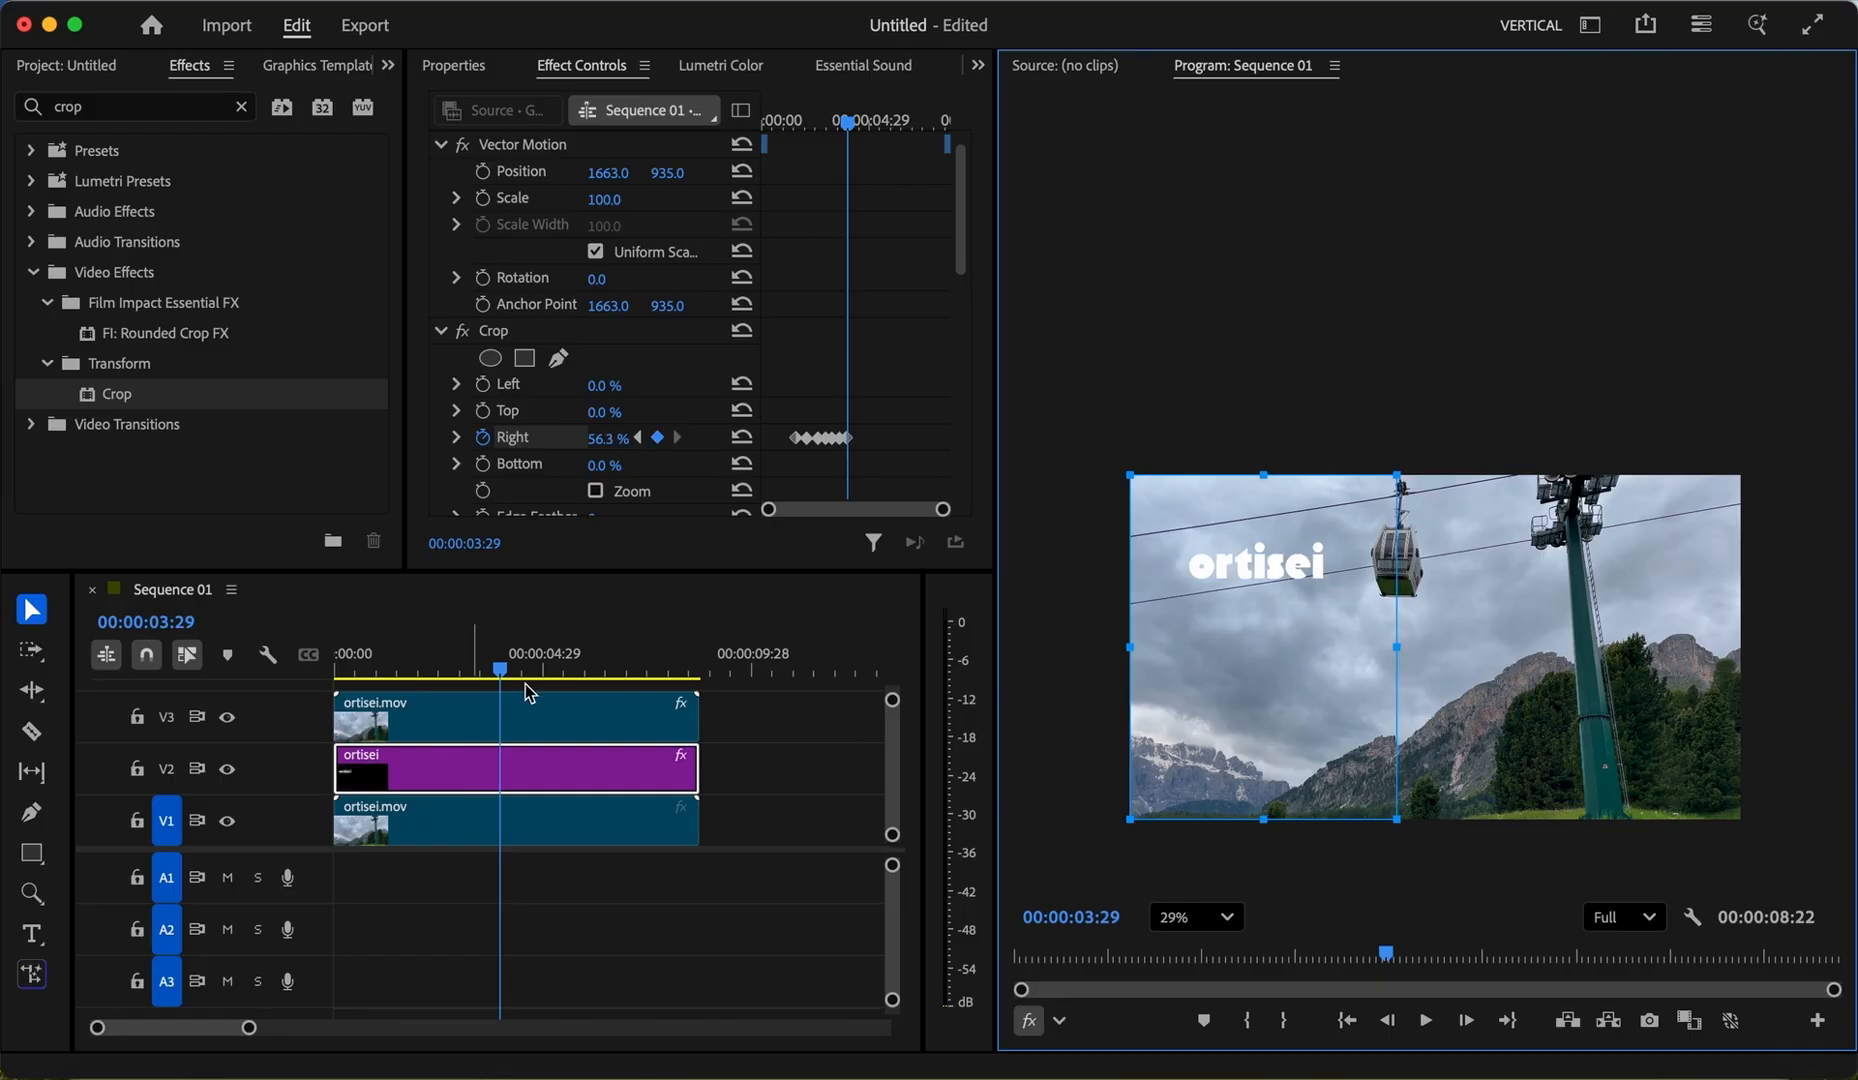
Step: Play the sequence from 00:00:00:05 to check how the title is revealed behind the passing gondola
{"action": "left_click_drag", "start_coordinate": [502, 668], "coordinate": [341, 670]}
{"action": "left_click", "coordinate": [396, 712]}
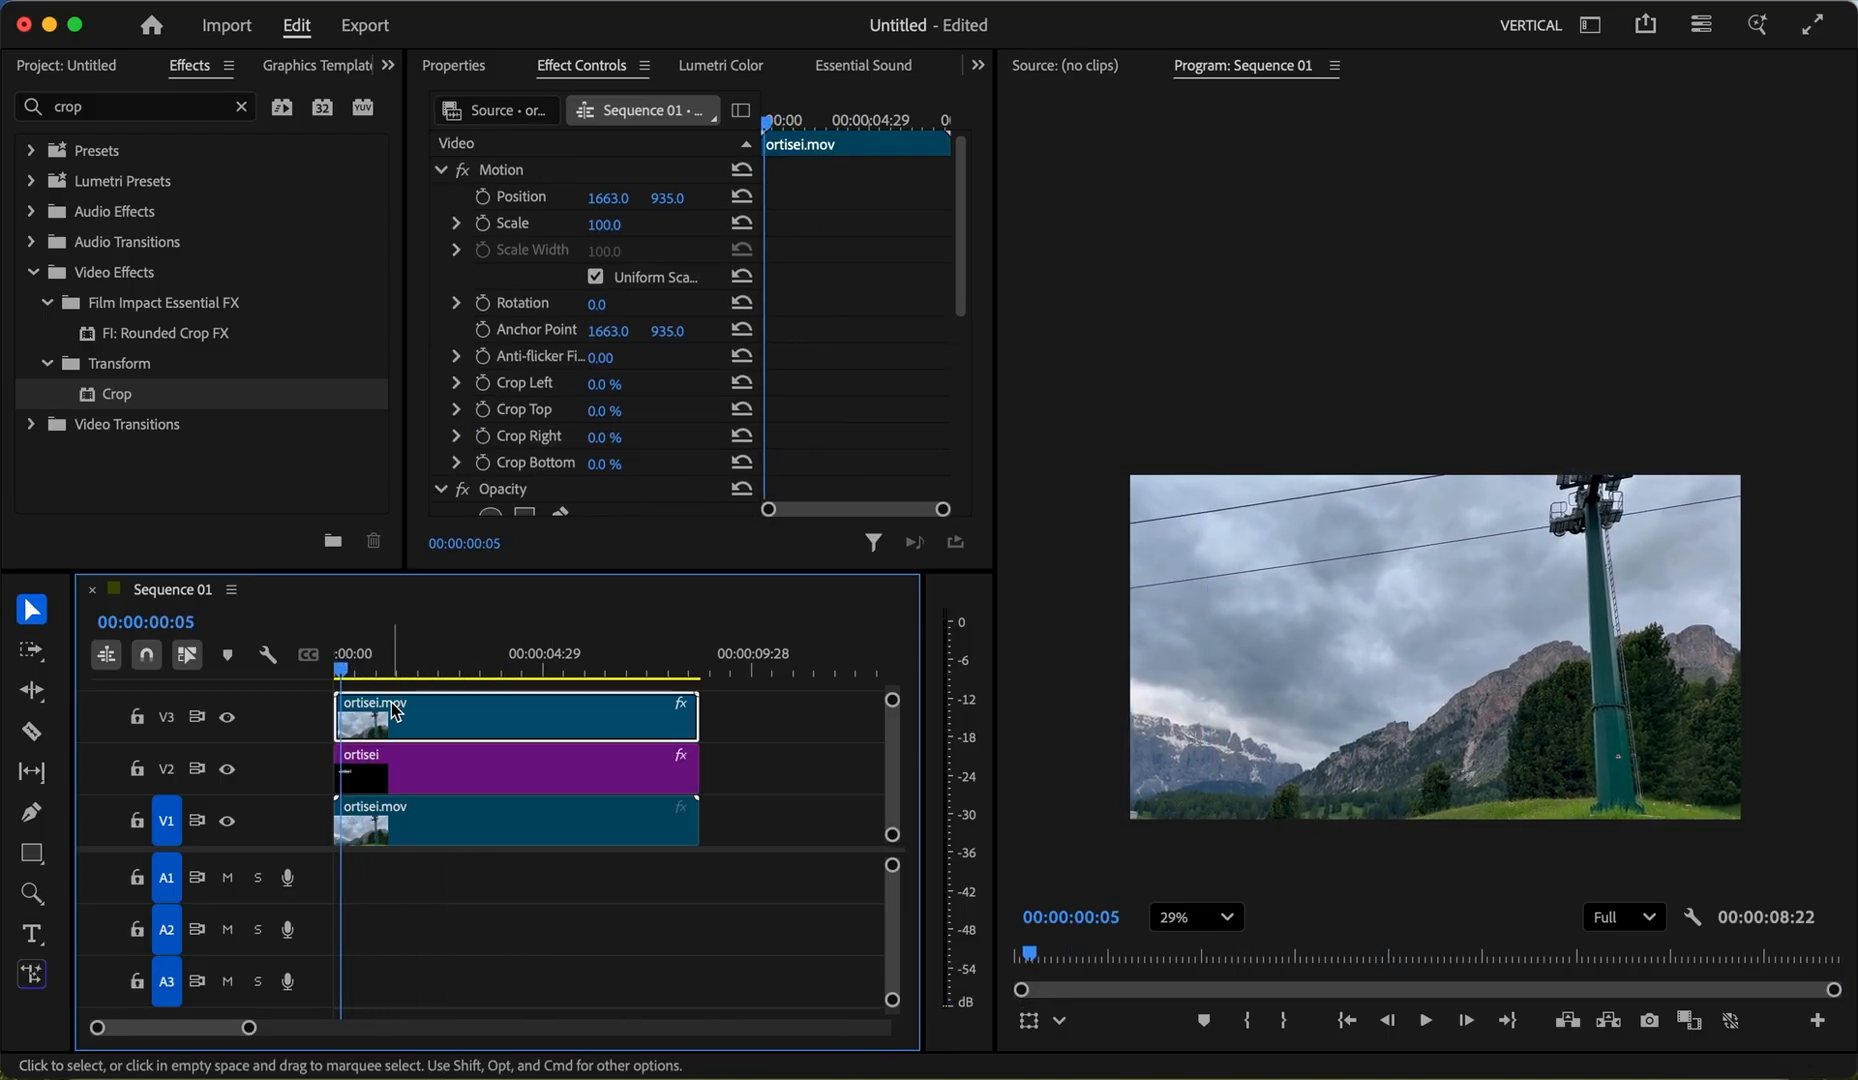
{"action": "key", "text": "space"}
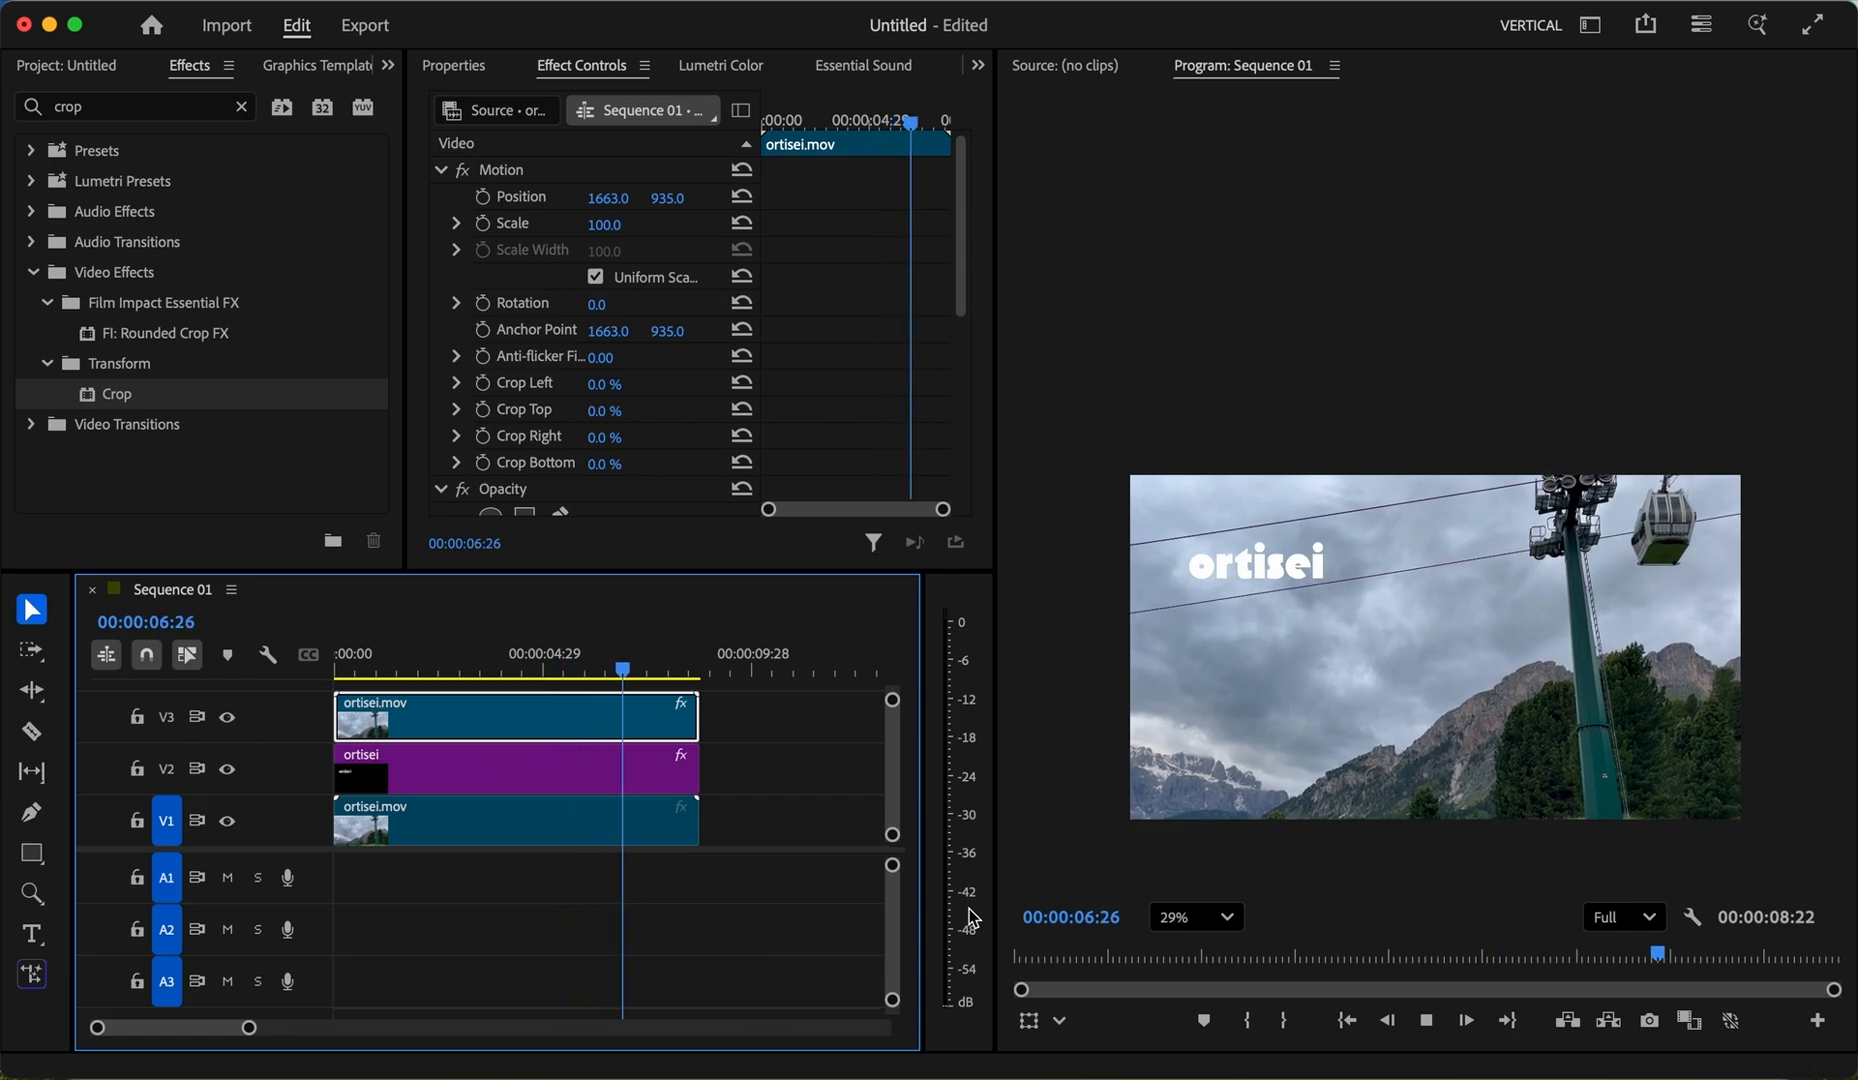
{"action": "key", "text": "space"}
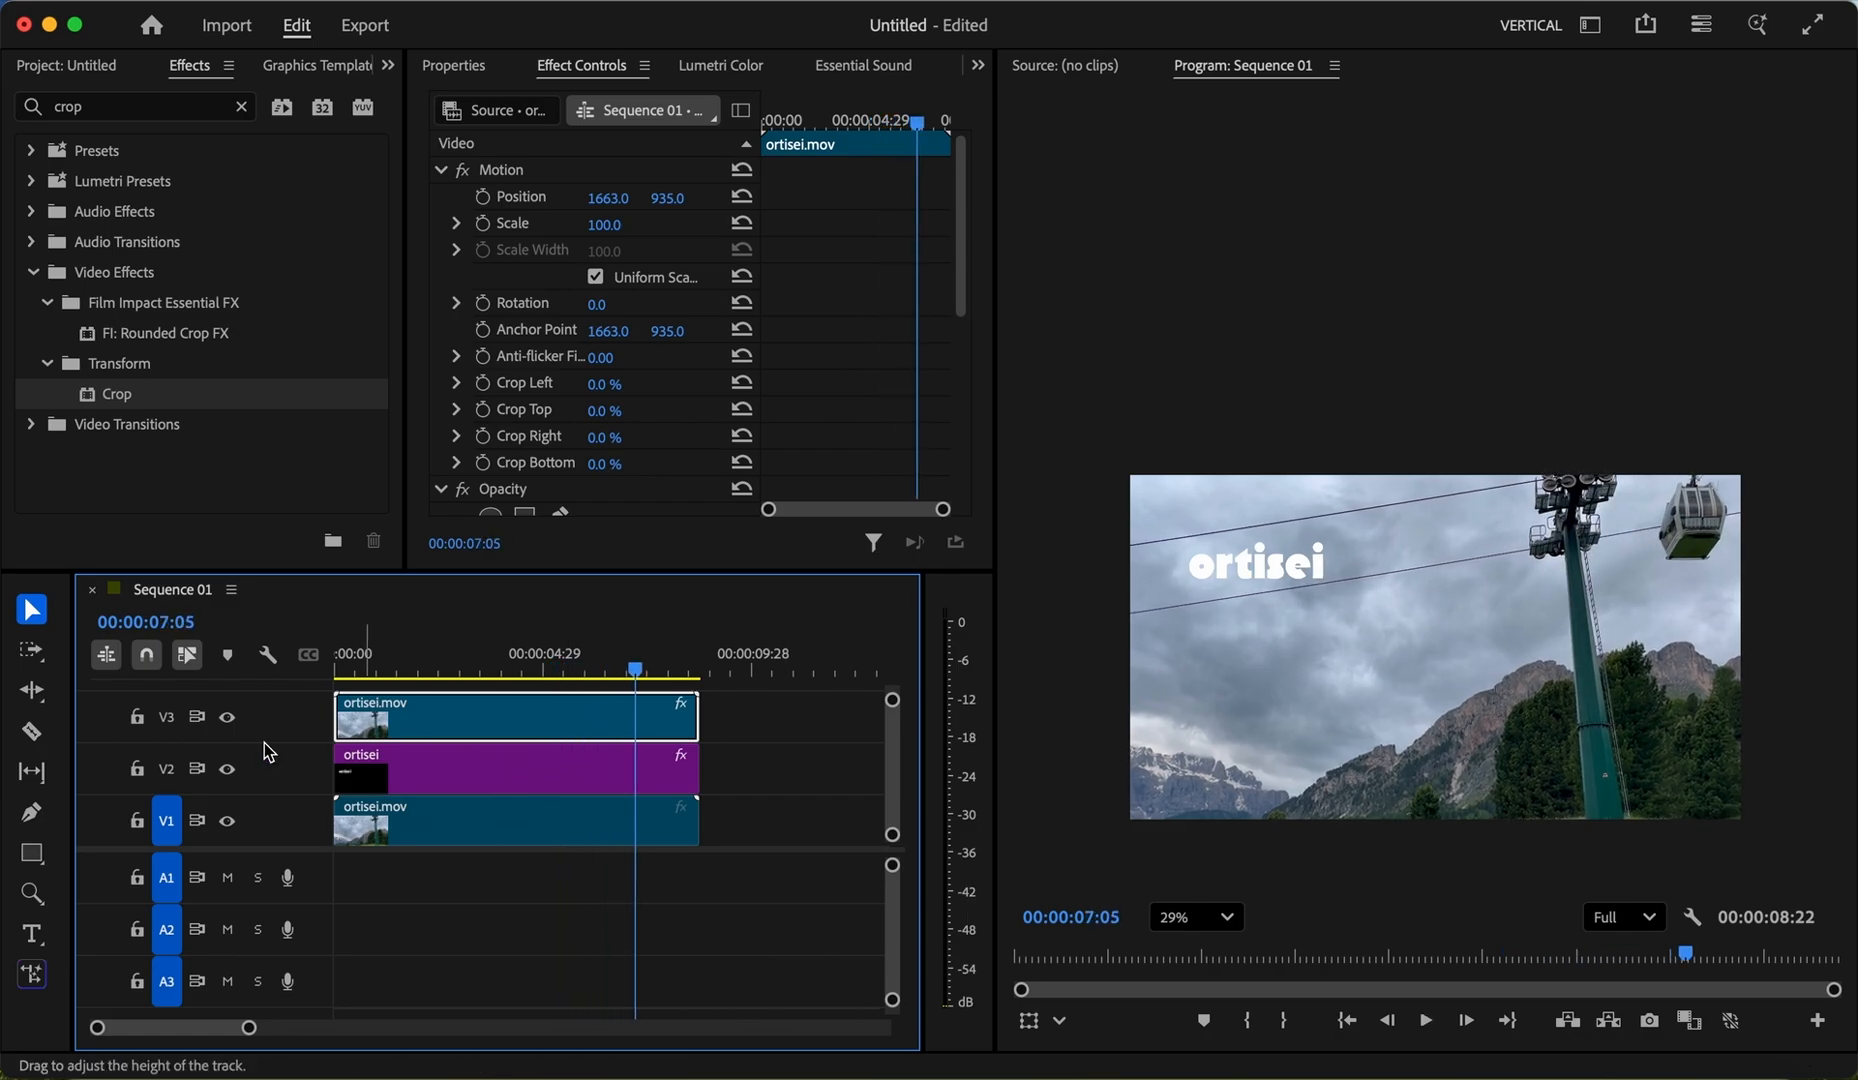
Step: Delete the Crop effect from the "ortisei" title clip
{"action": "scroll", "coordinate": [465, 420], "scroll_direction": "down", "scroll_amount": 5}
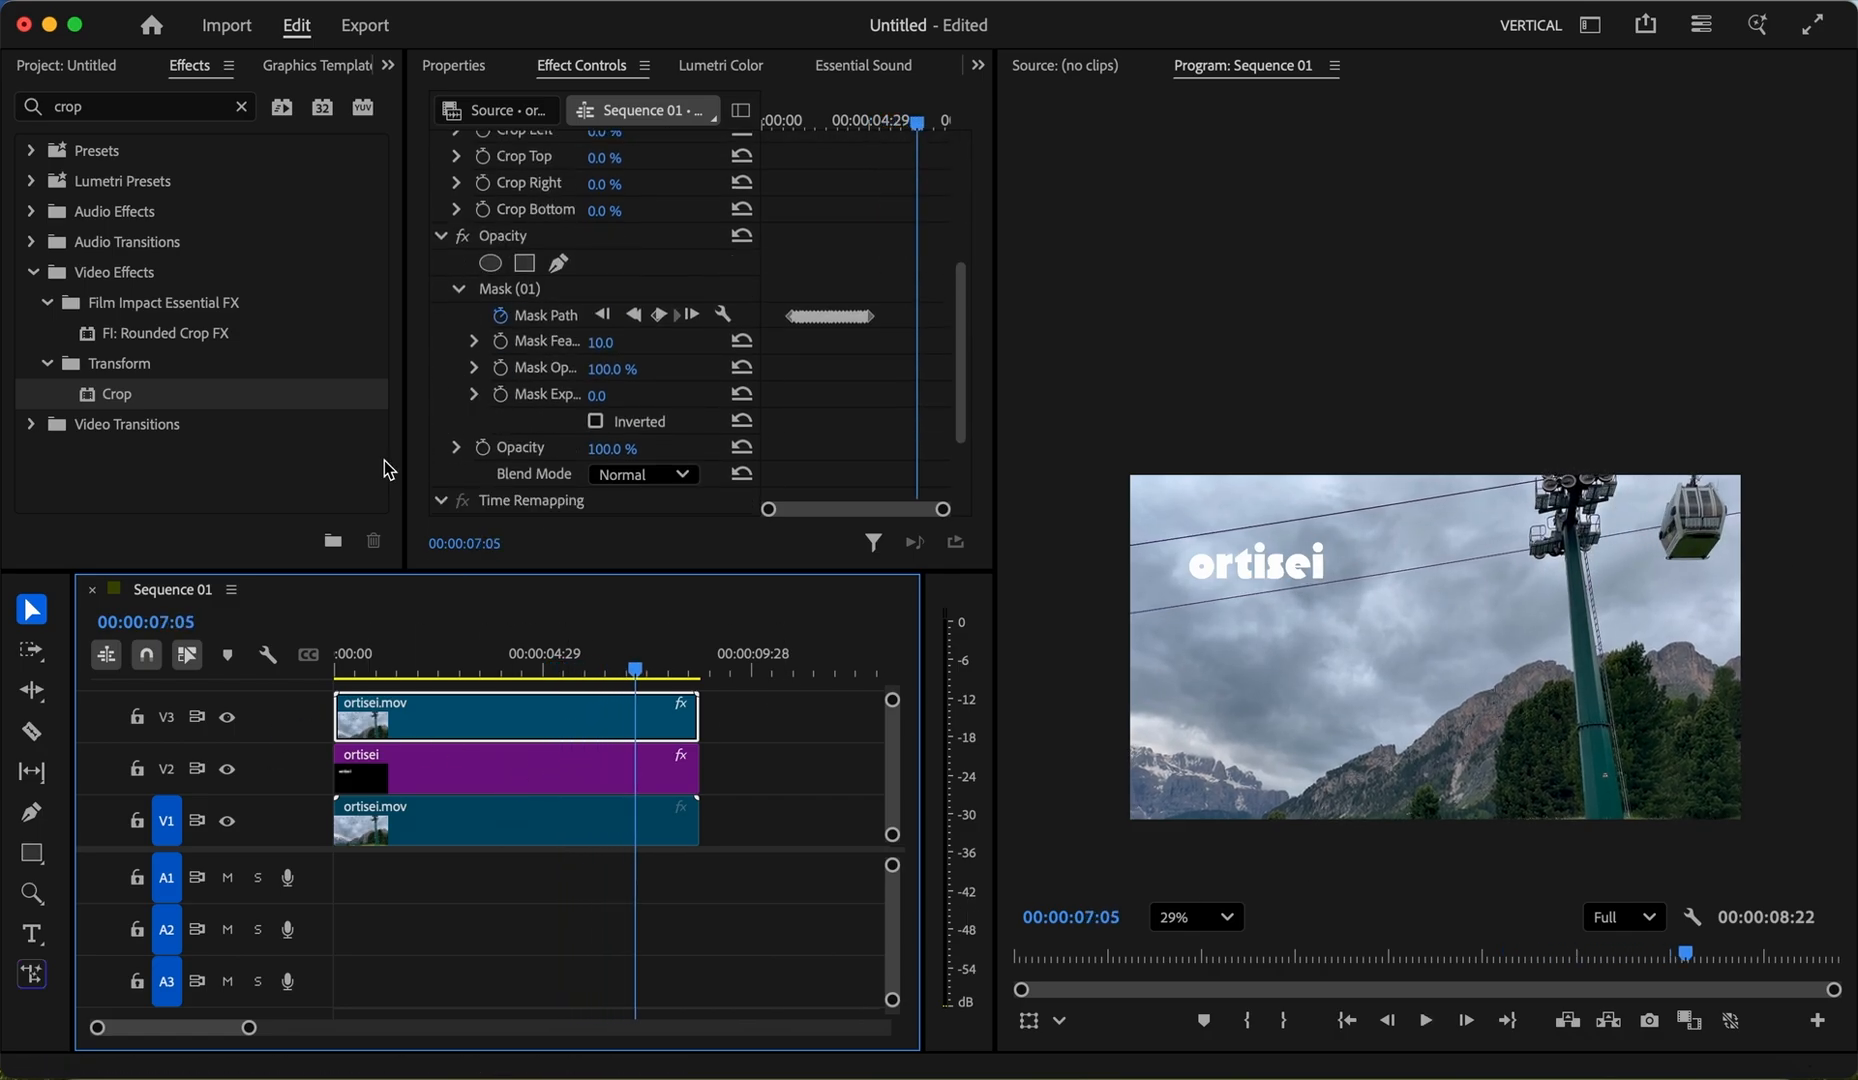
{"action": "left_click", "coordinate": [469, 768]}
{"action": "left_click", "coordinate": [497, 358]}
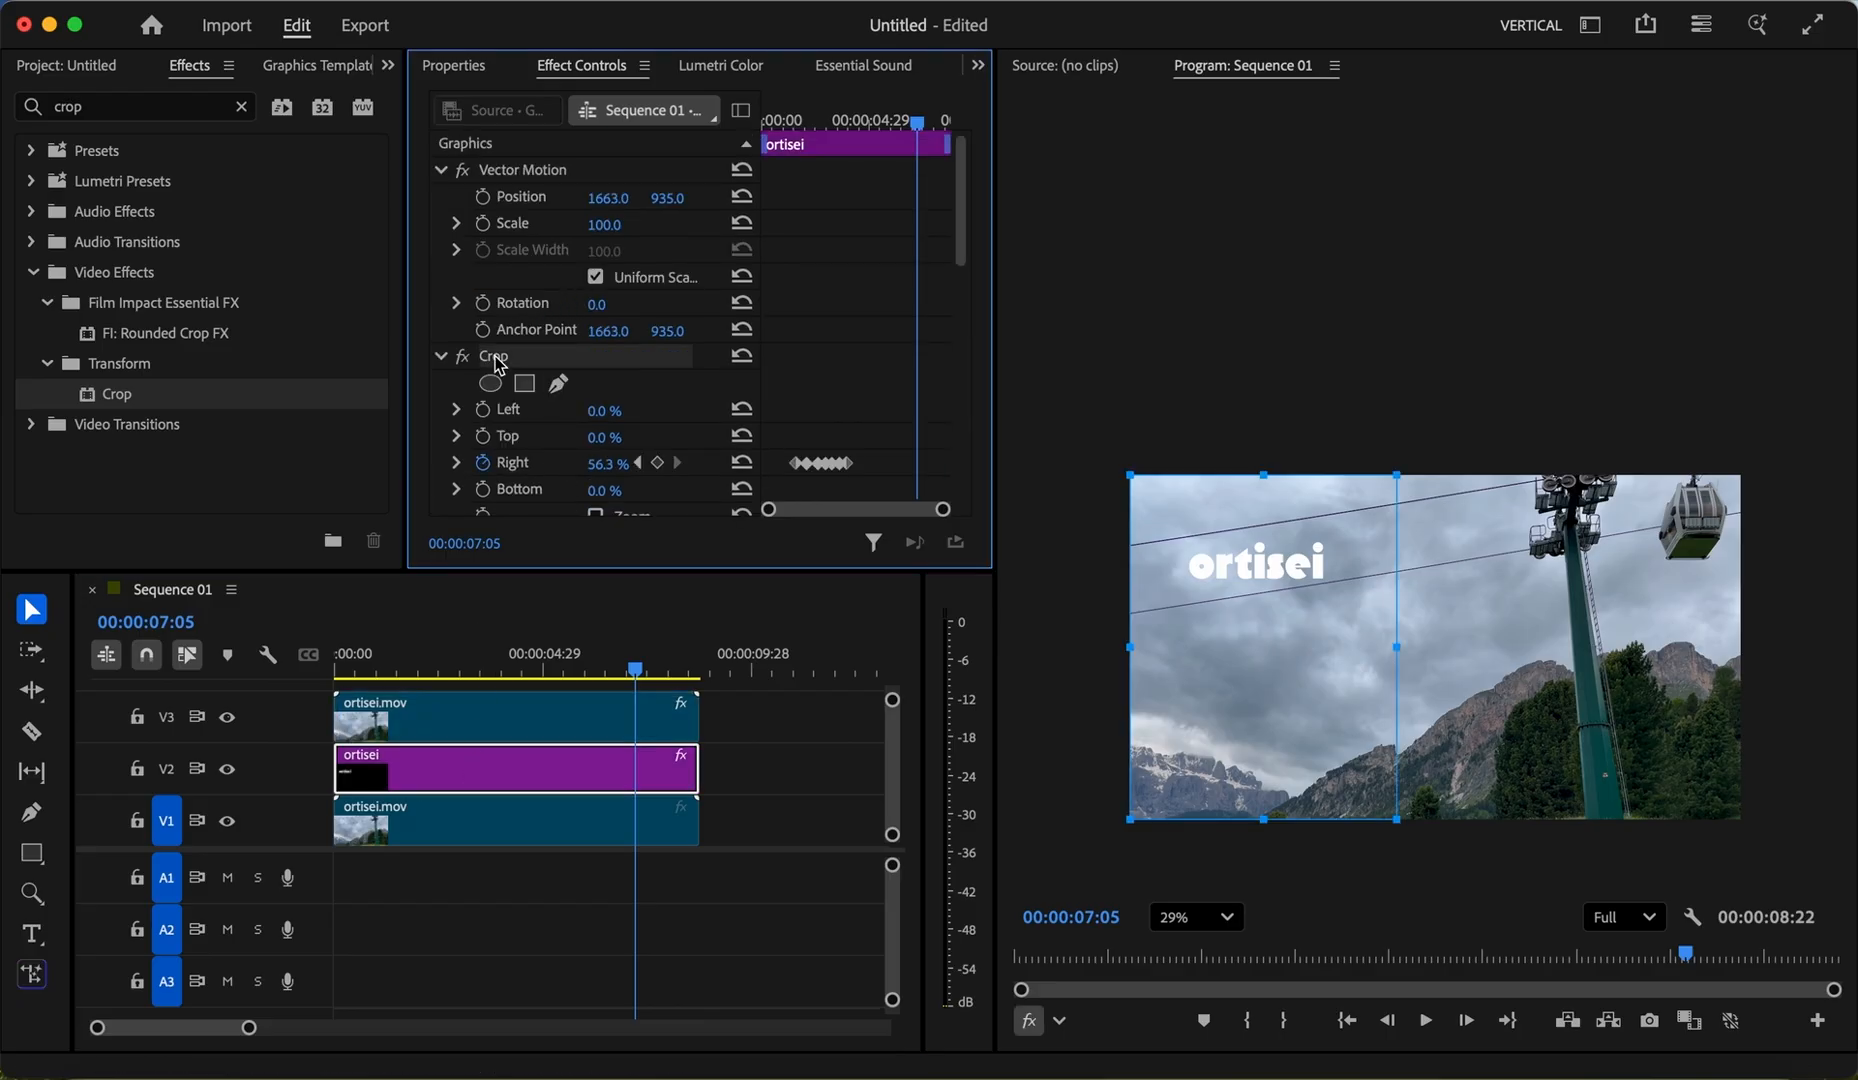
{"action": "key", "text": "Delete"}
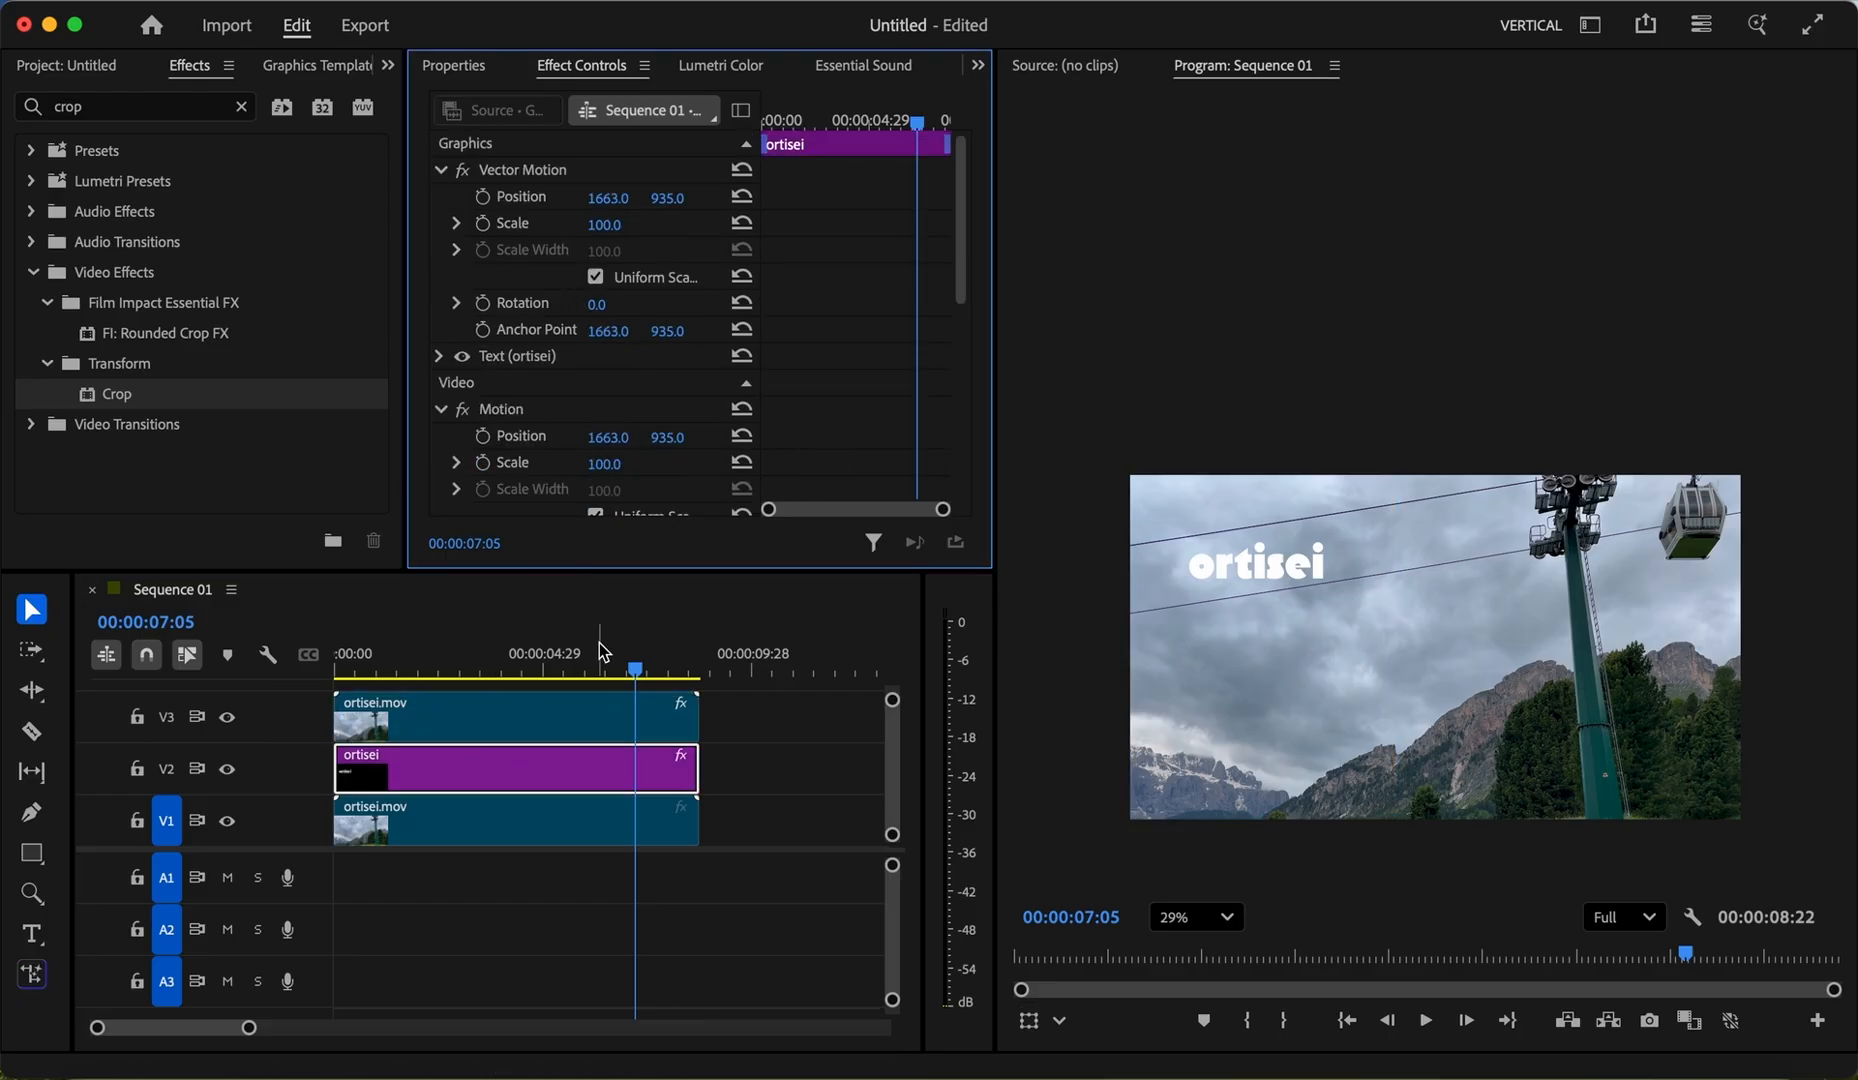
Step: Enlarge the "ortisei" title's text box and set the text's font size to 679
{"action": "left_click", "coordinate": [1216, 553]}
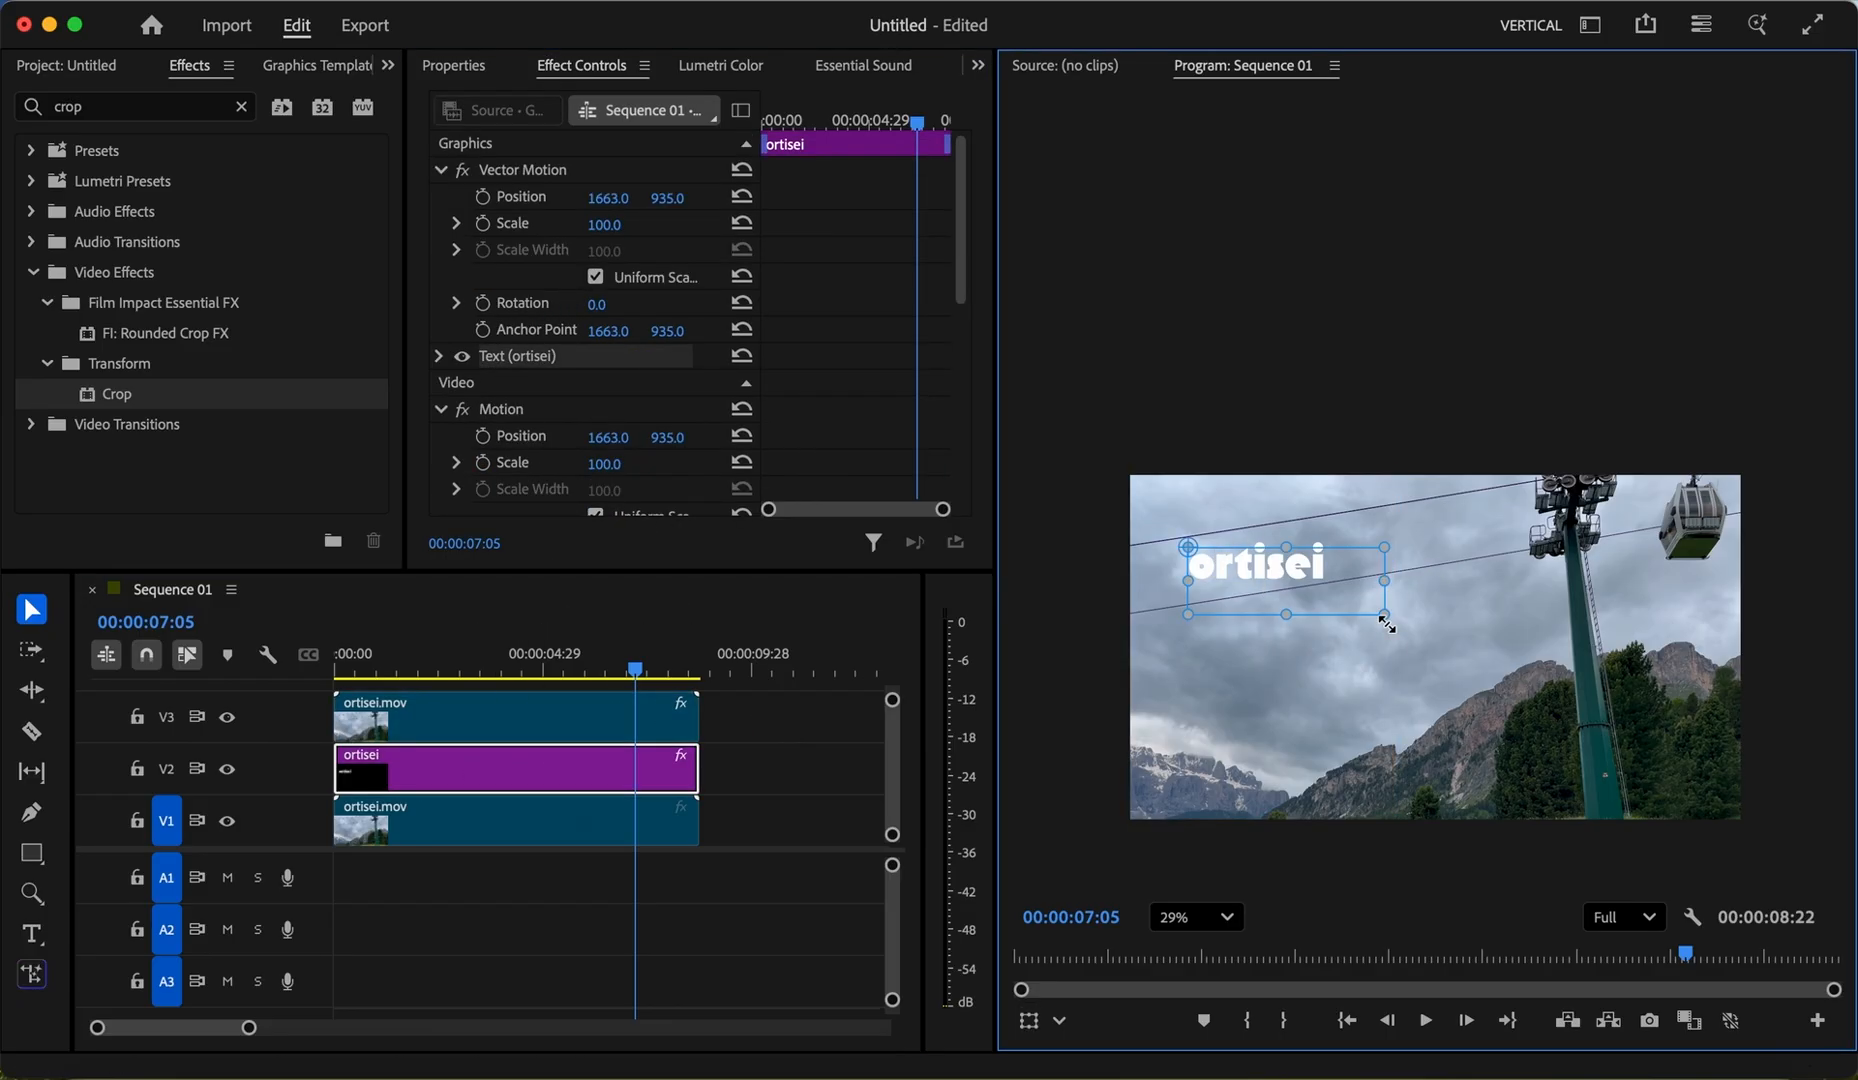
{"action": "left_click_drag", "start_coordinate": [1386, 622], "coordinate": [1726, 808]}
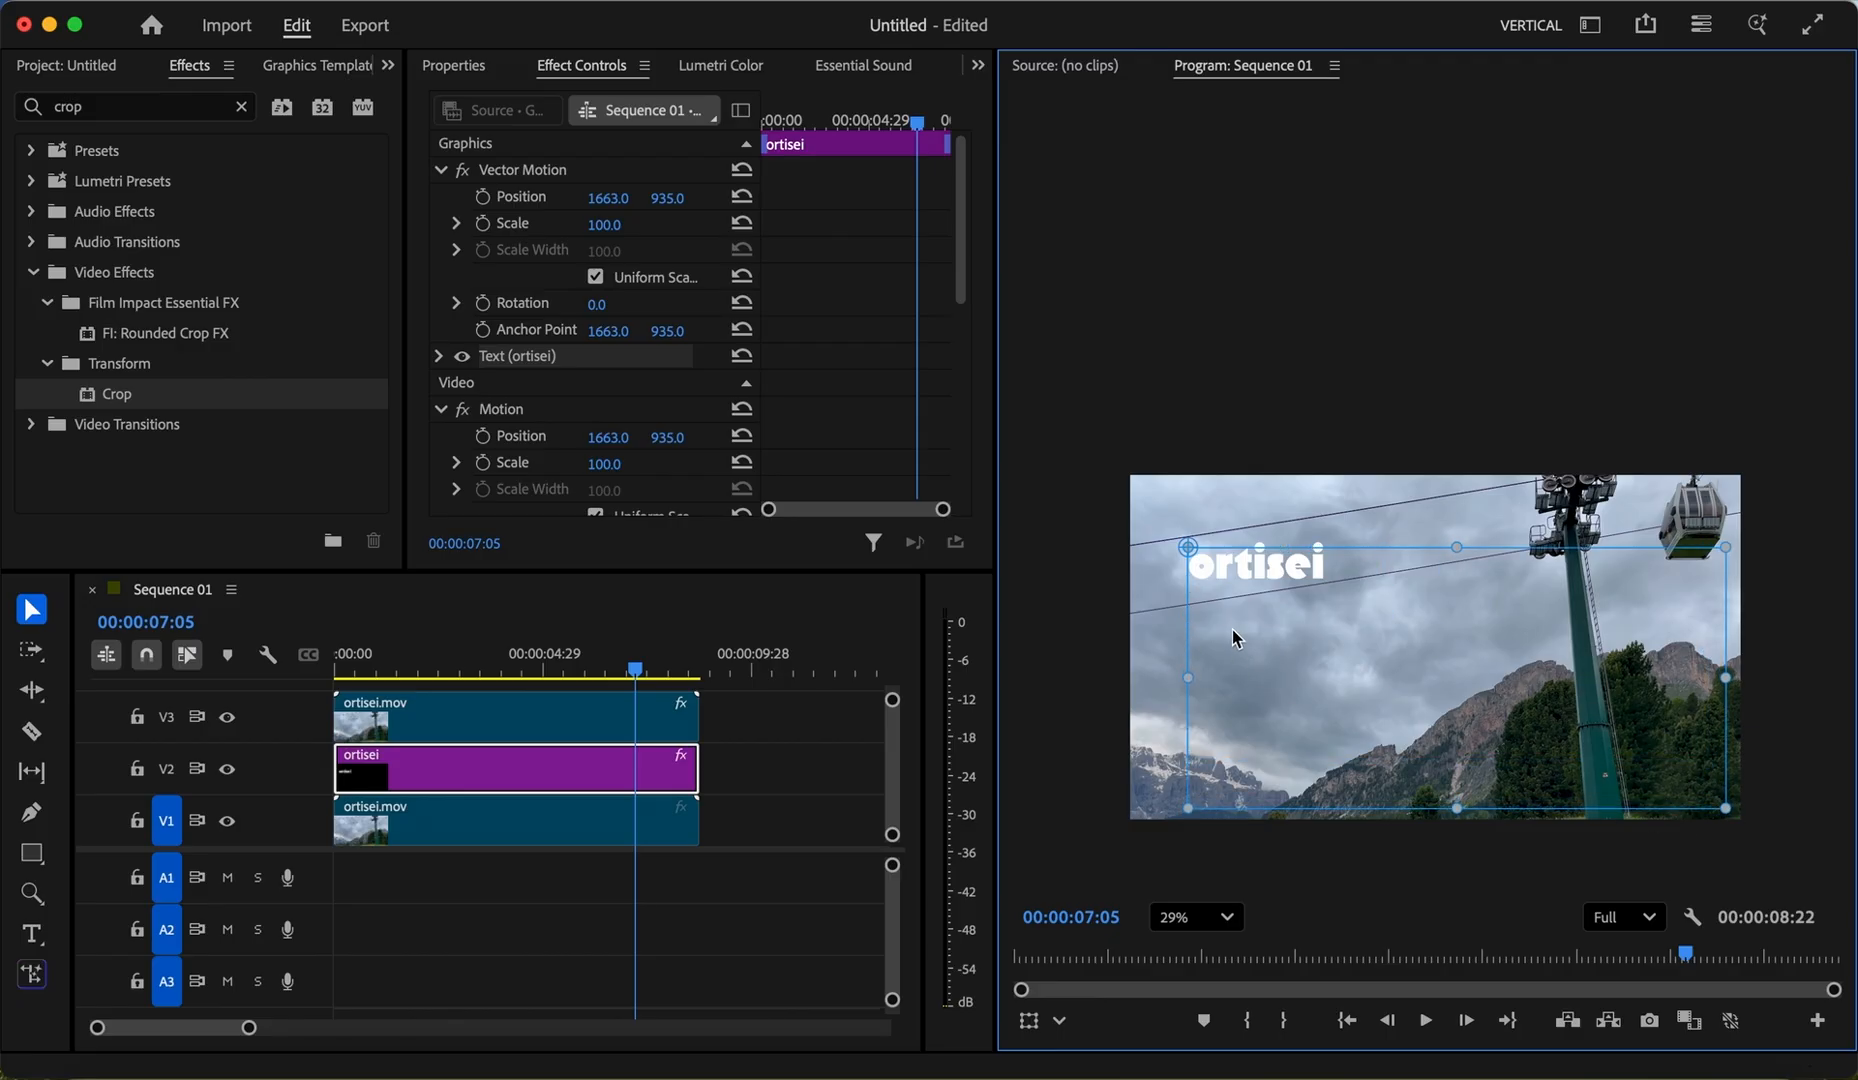
{"action": "double_click", "coordinate": [1262, 590]}
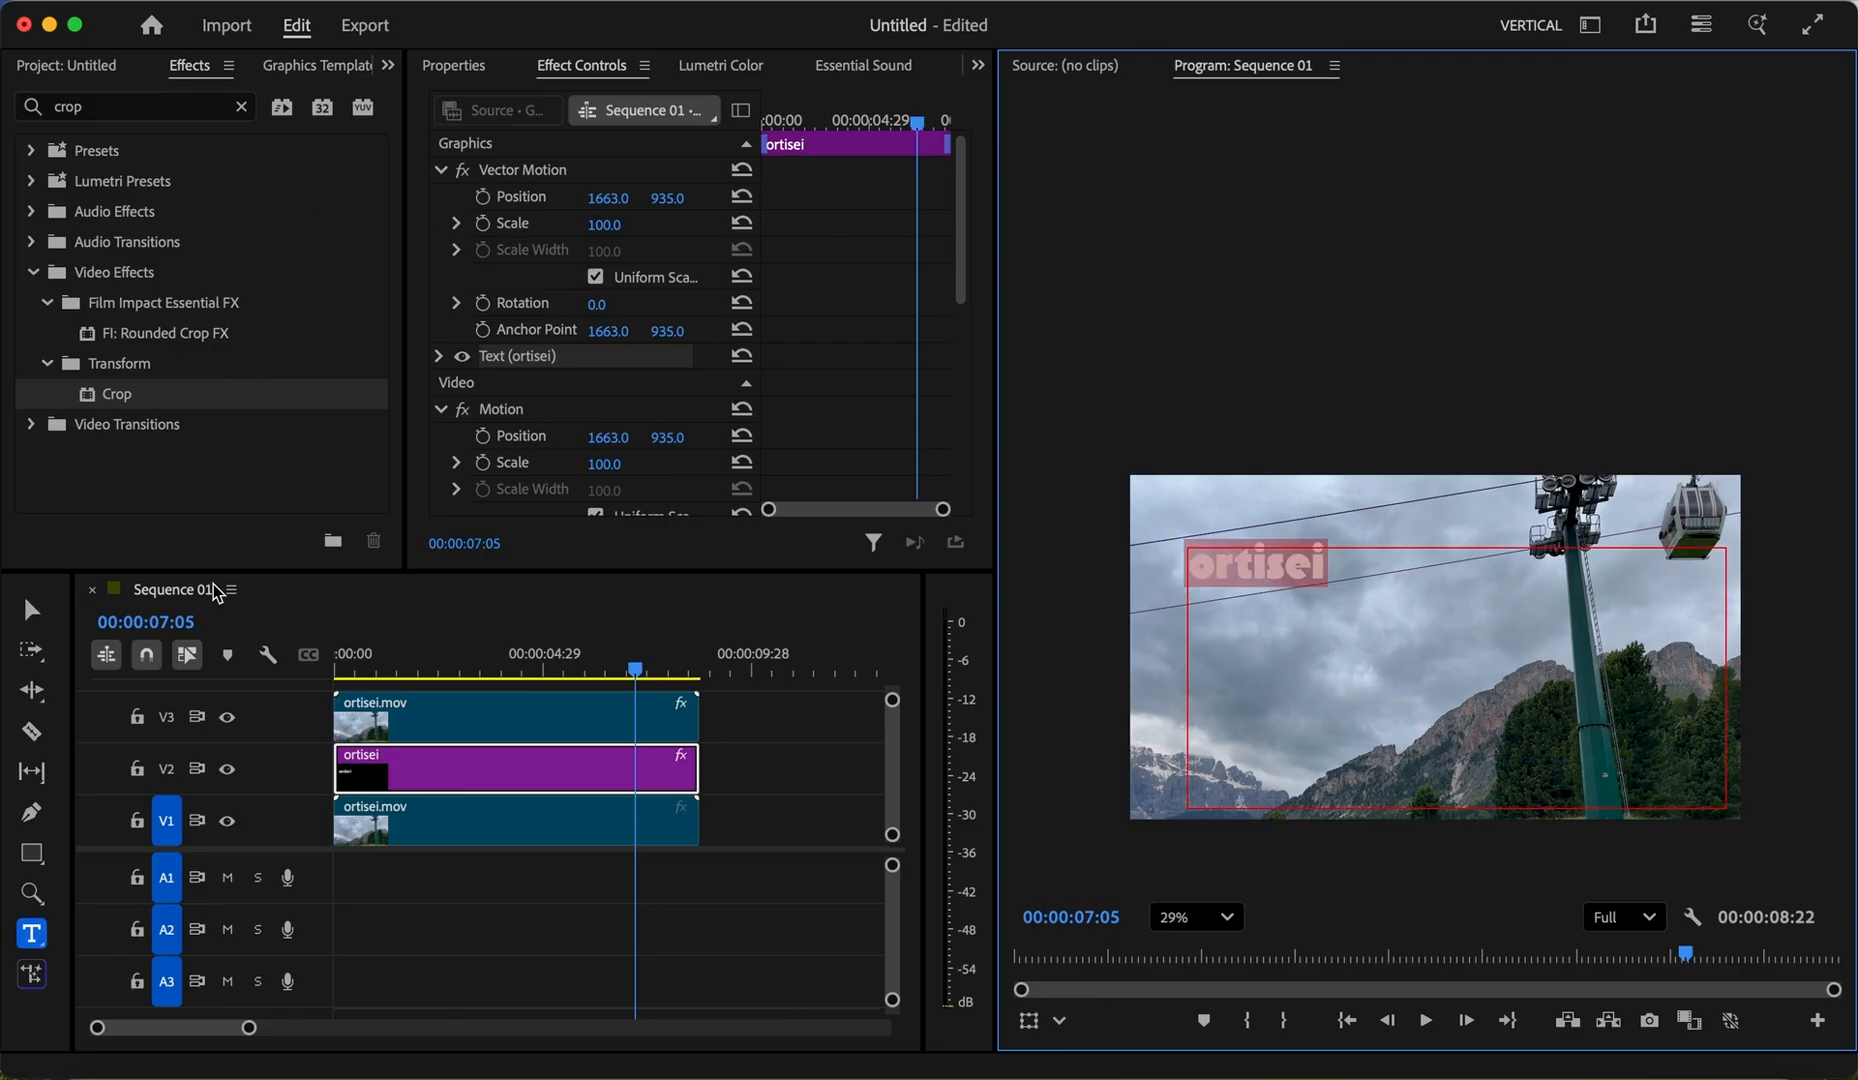
{"action": "left_click", "coordinate": [455, 65]}
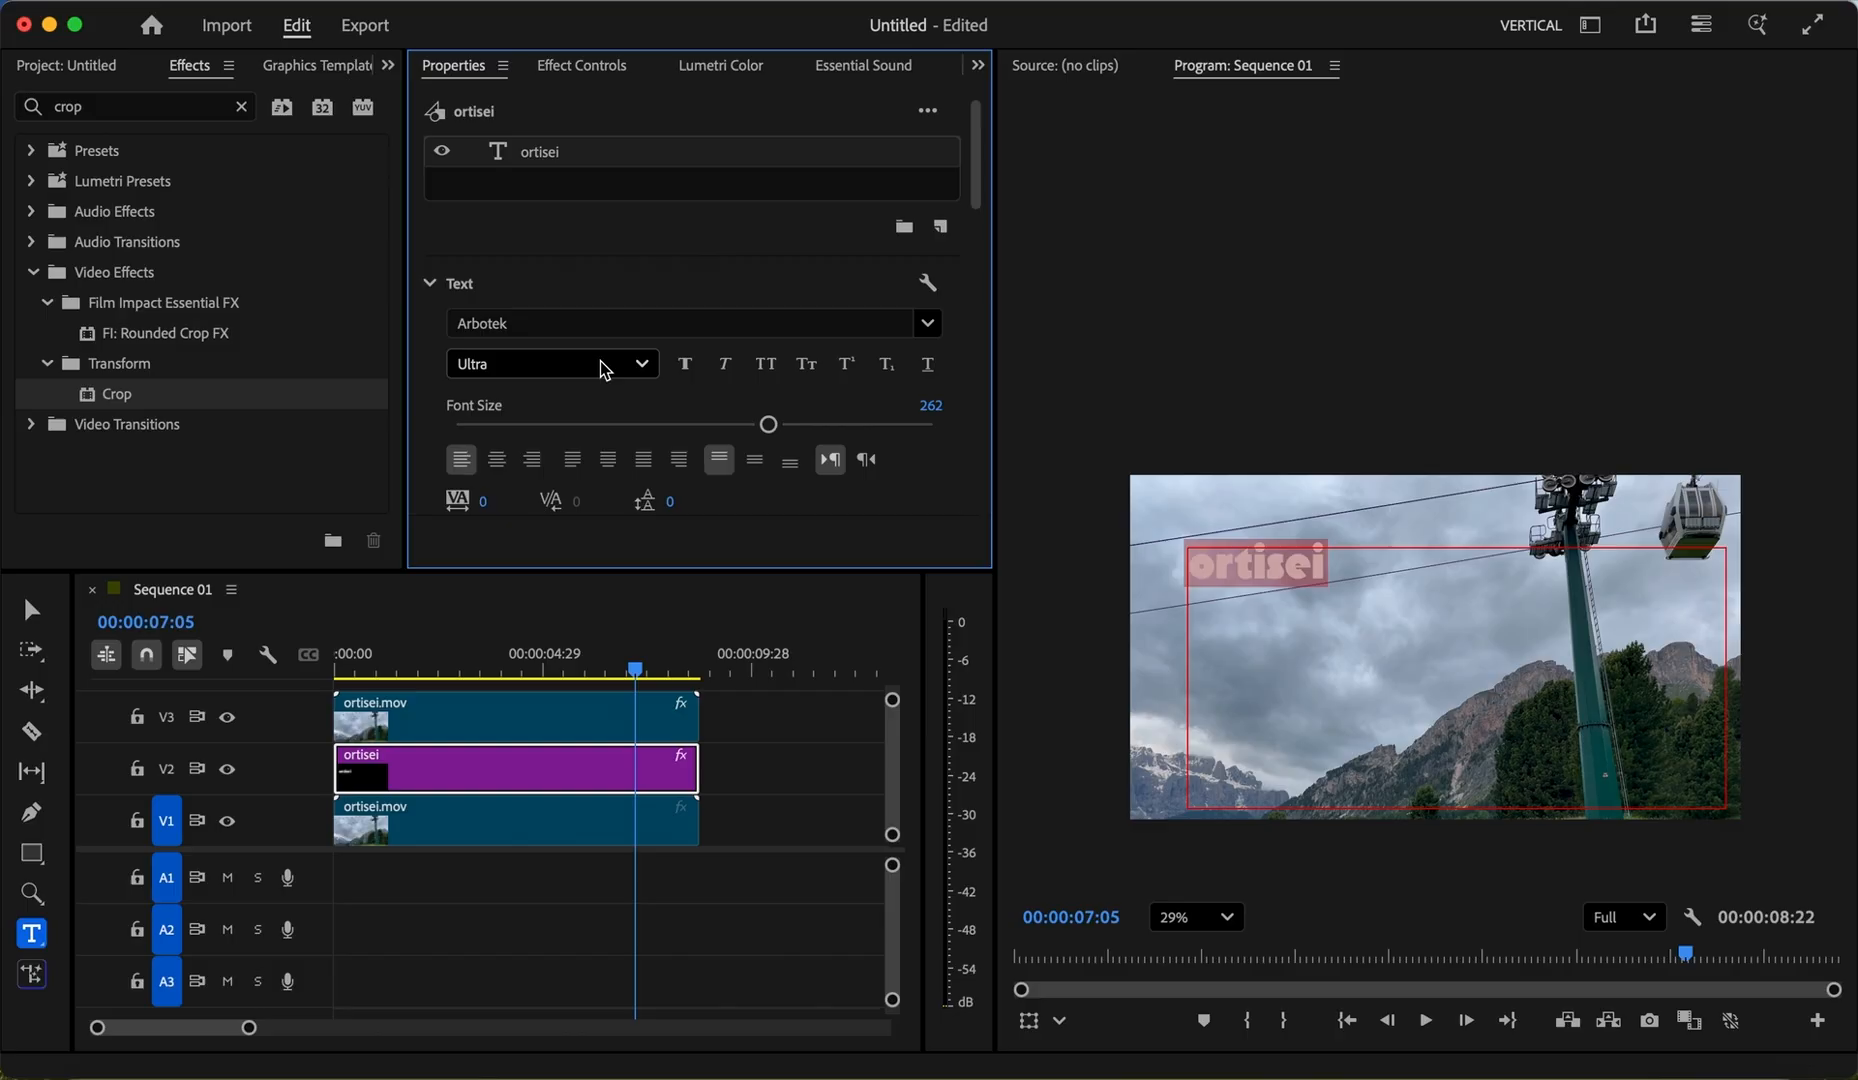
{"action": "left_click_drag", "start_coordinate": [931, 304], "coordinate": [1421, 304]}
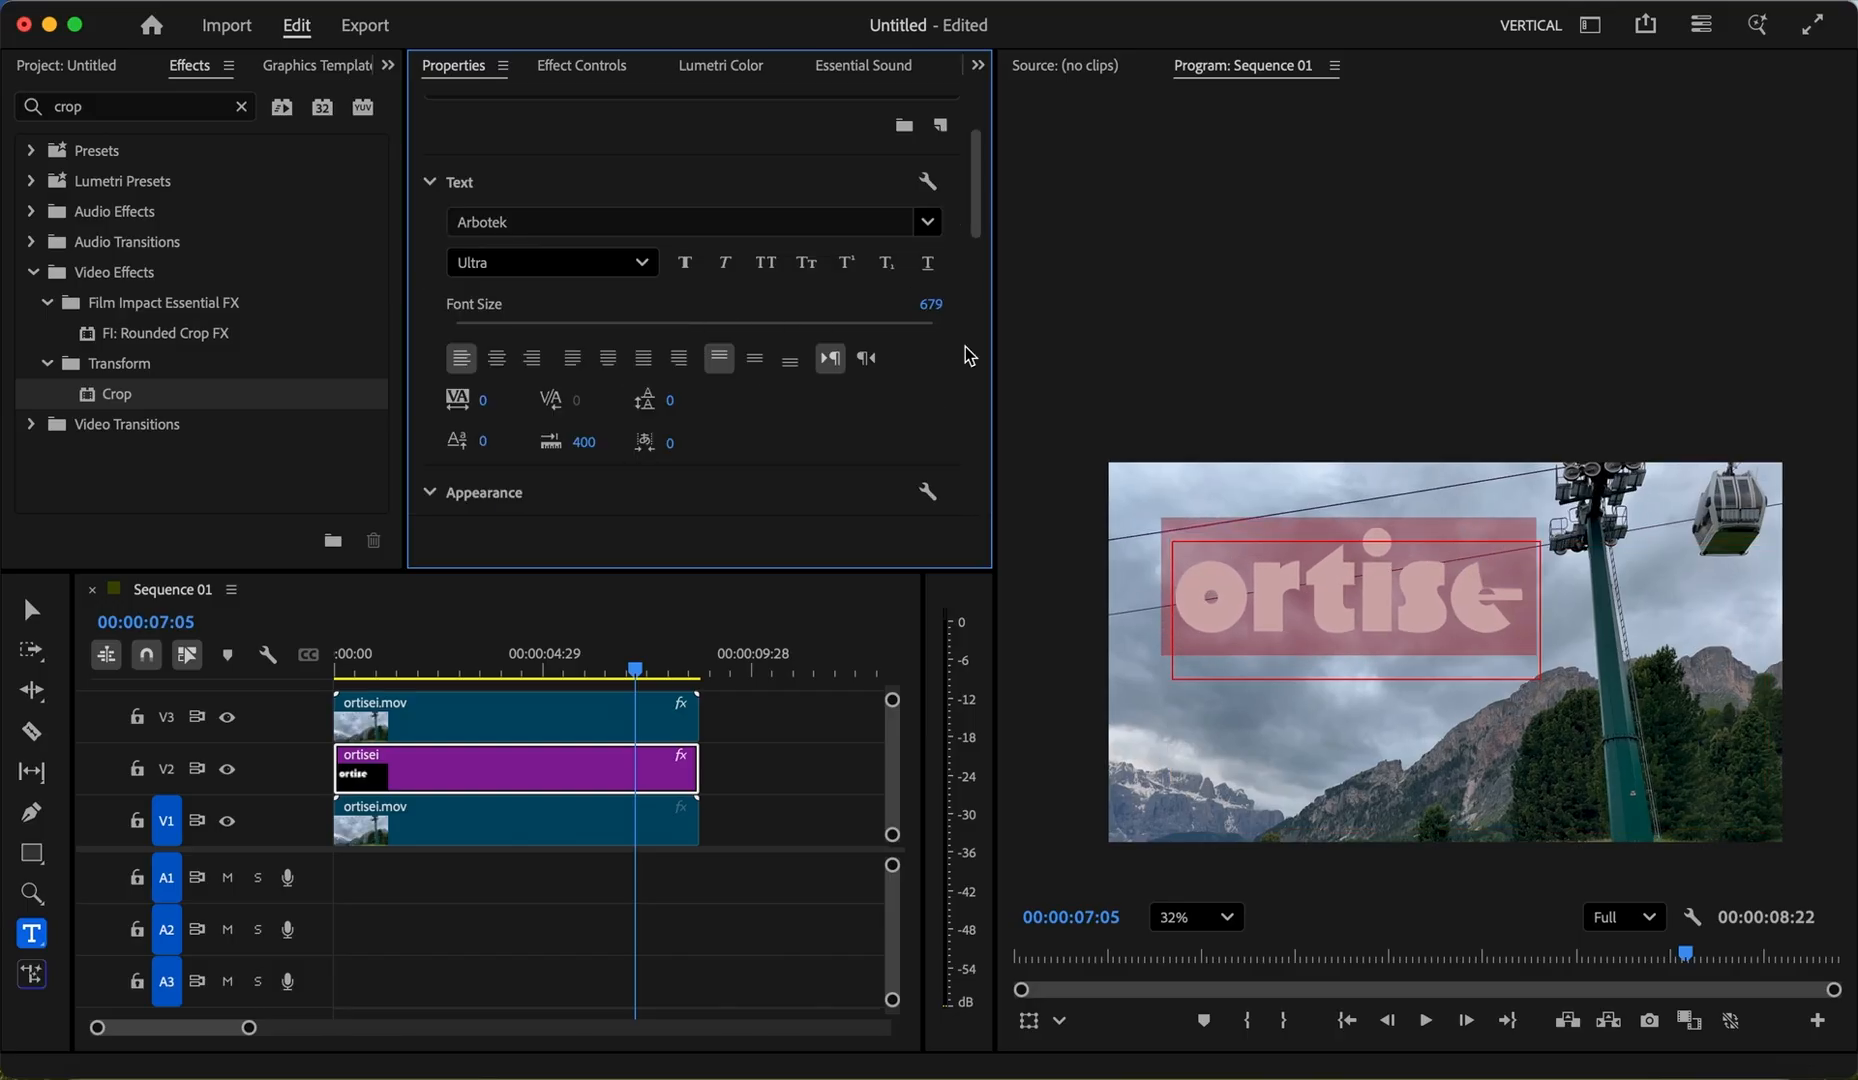
Step: Move the title lower in the frame and widen its text box to fit the whole word at font size 877
{"action": "left_click", "coordinate": [30, 610]}
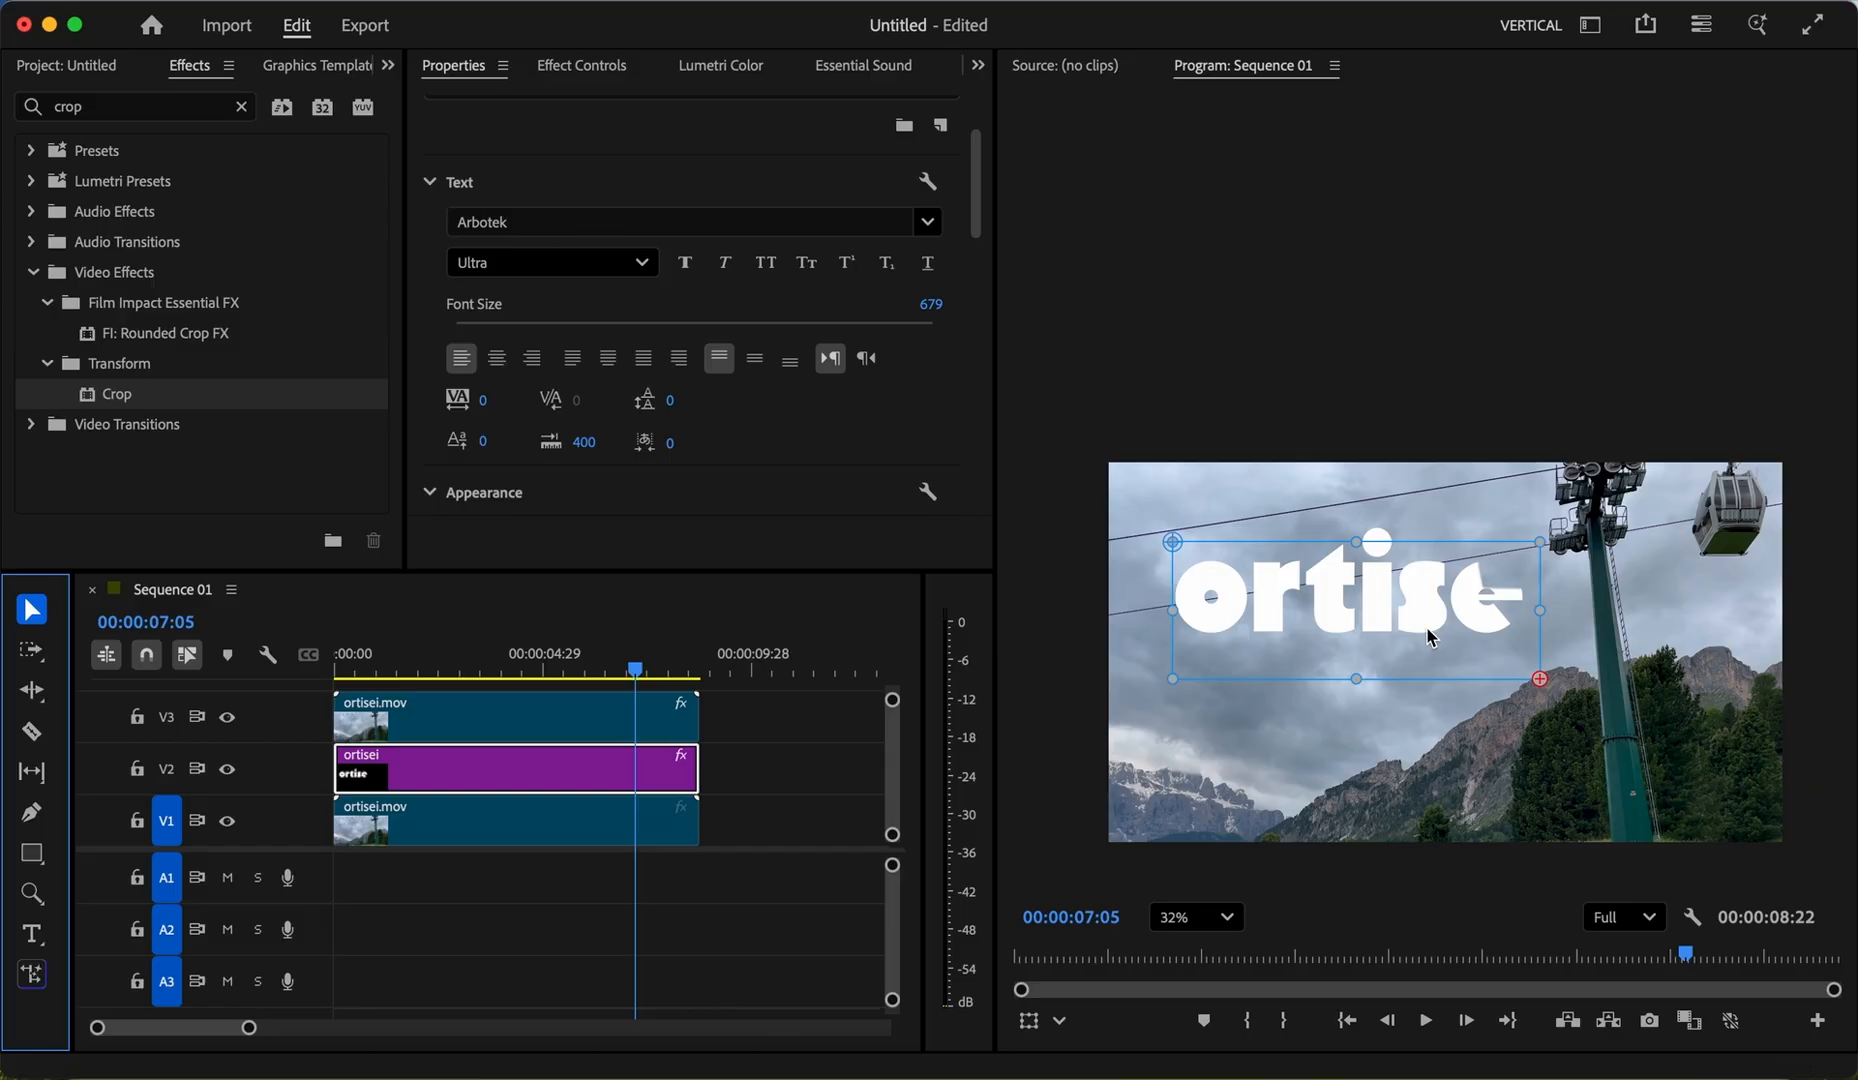
{"action": "left_click_drag", "start_coordinate": [1430, 637], "coordinate": [1435, 694]}
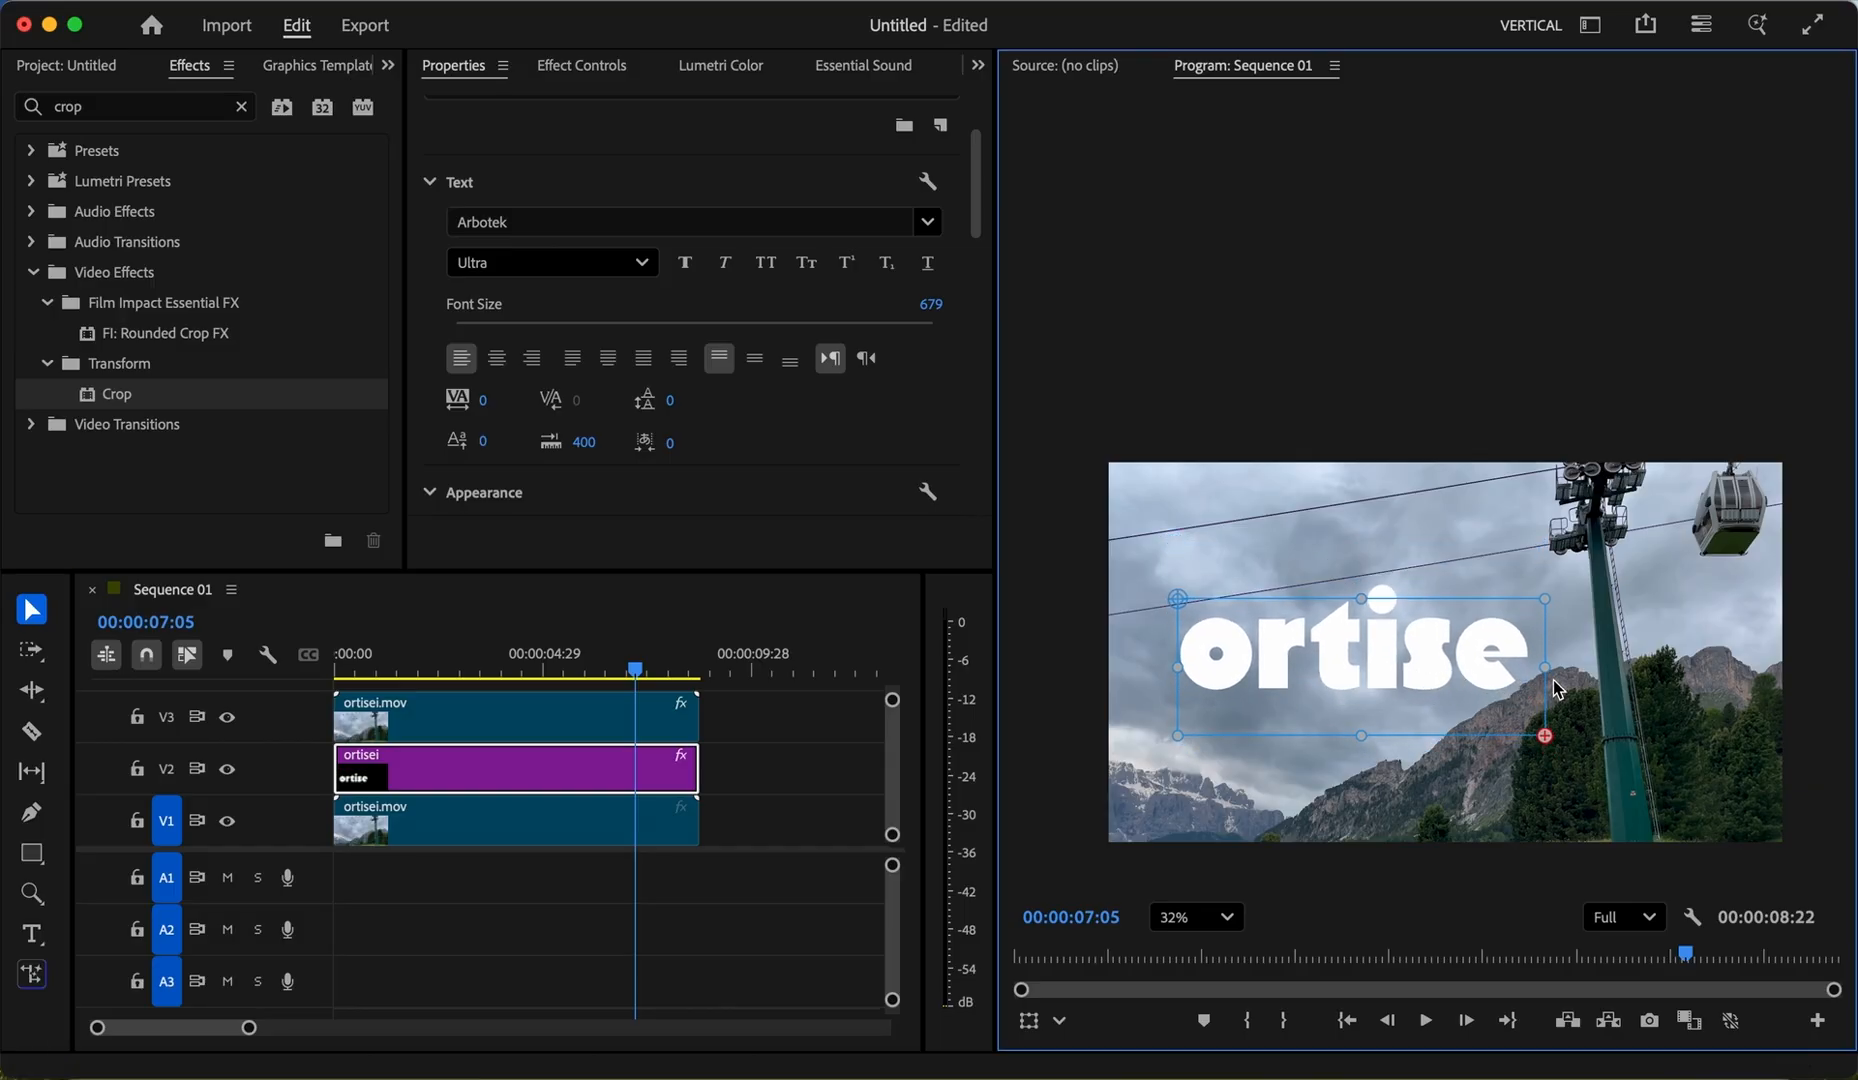
{"action": "left_click_drag", "start_coordinate": [1545, 667], "coordinate": [1766, 668]}
{"action": "left_click_drag", "start_coordinate": [1409, 665], "coordinate": [1419, 663]}
{"action": "left_click_drag", "start_coordinate": [930, 304], "coordinate": [1130, 304]}
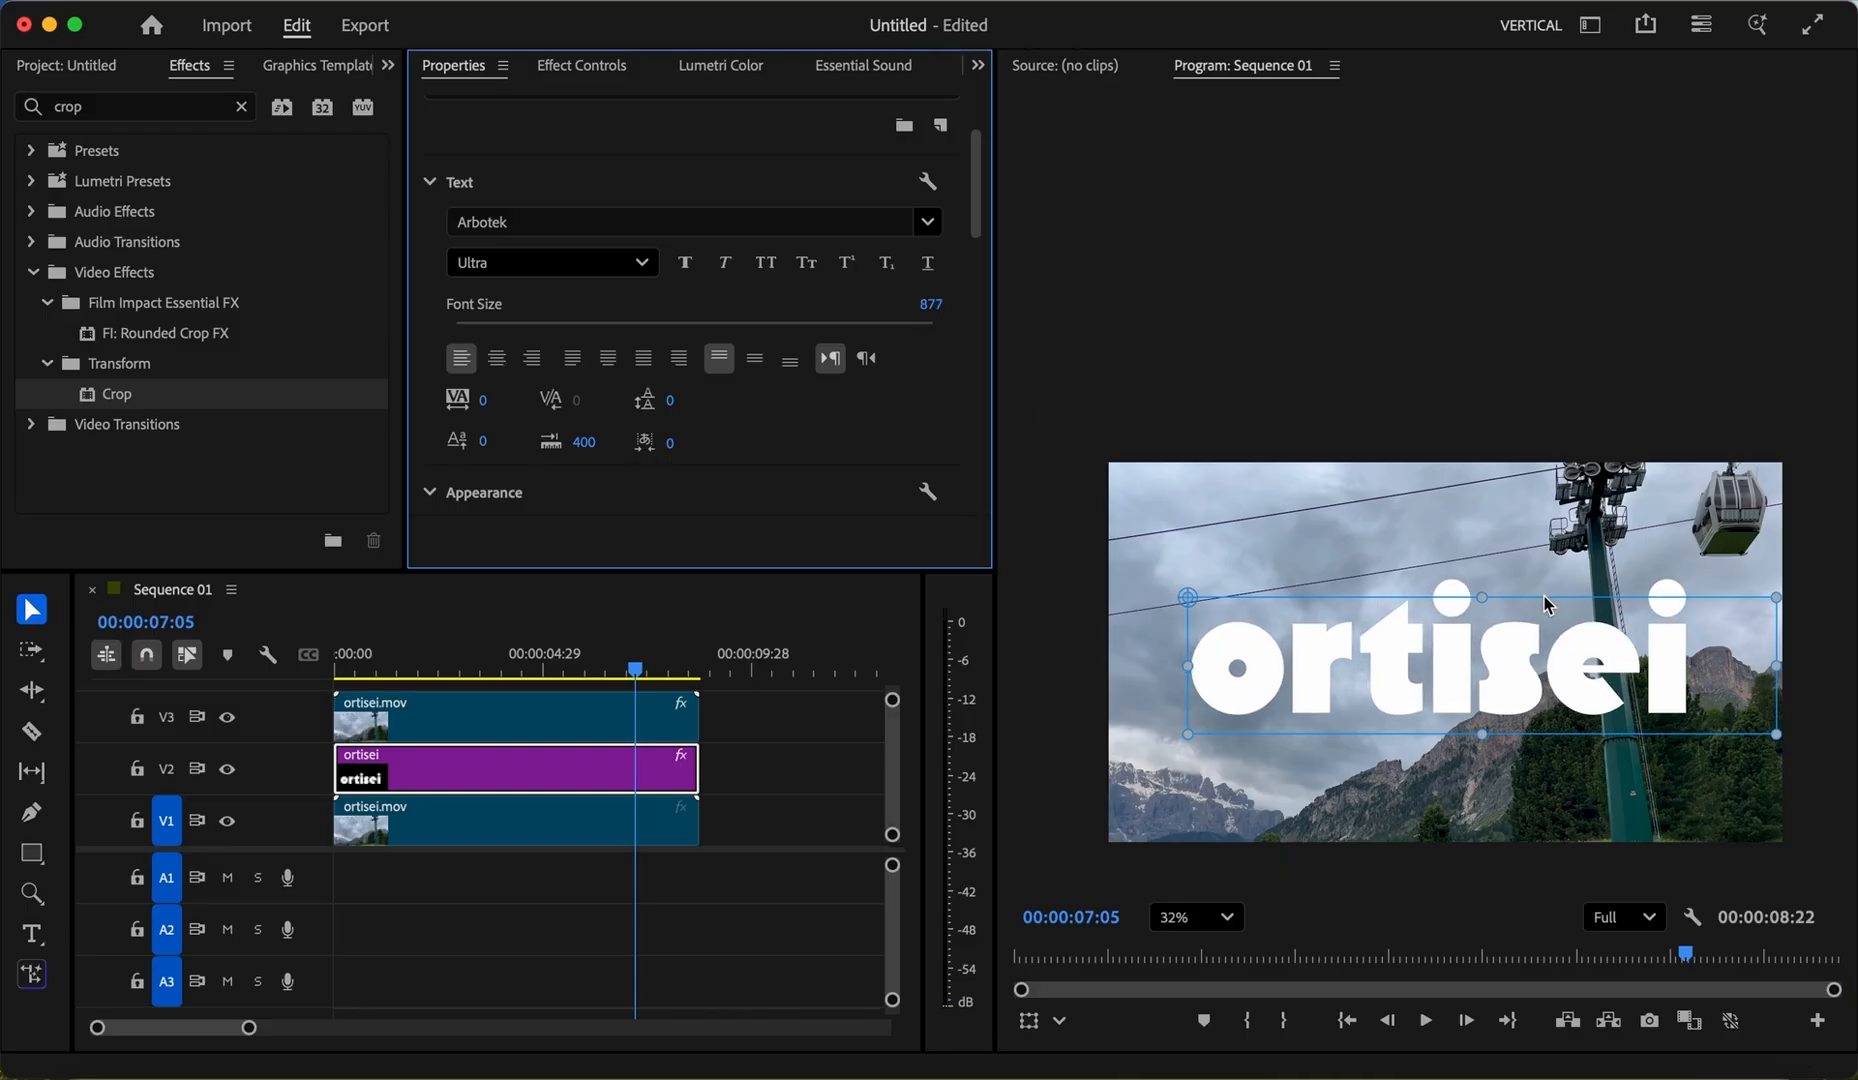
Step: Centre-align the title text and reposition it mid-frame, checking it against the footage up to 00:00:06:14
{"action": "left_click_drag", "start_coordinate": [1546, 606], "coordinate": [1539, 588]}
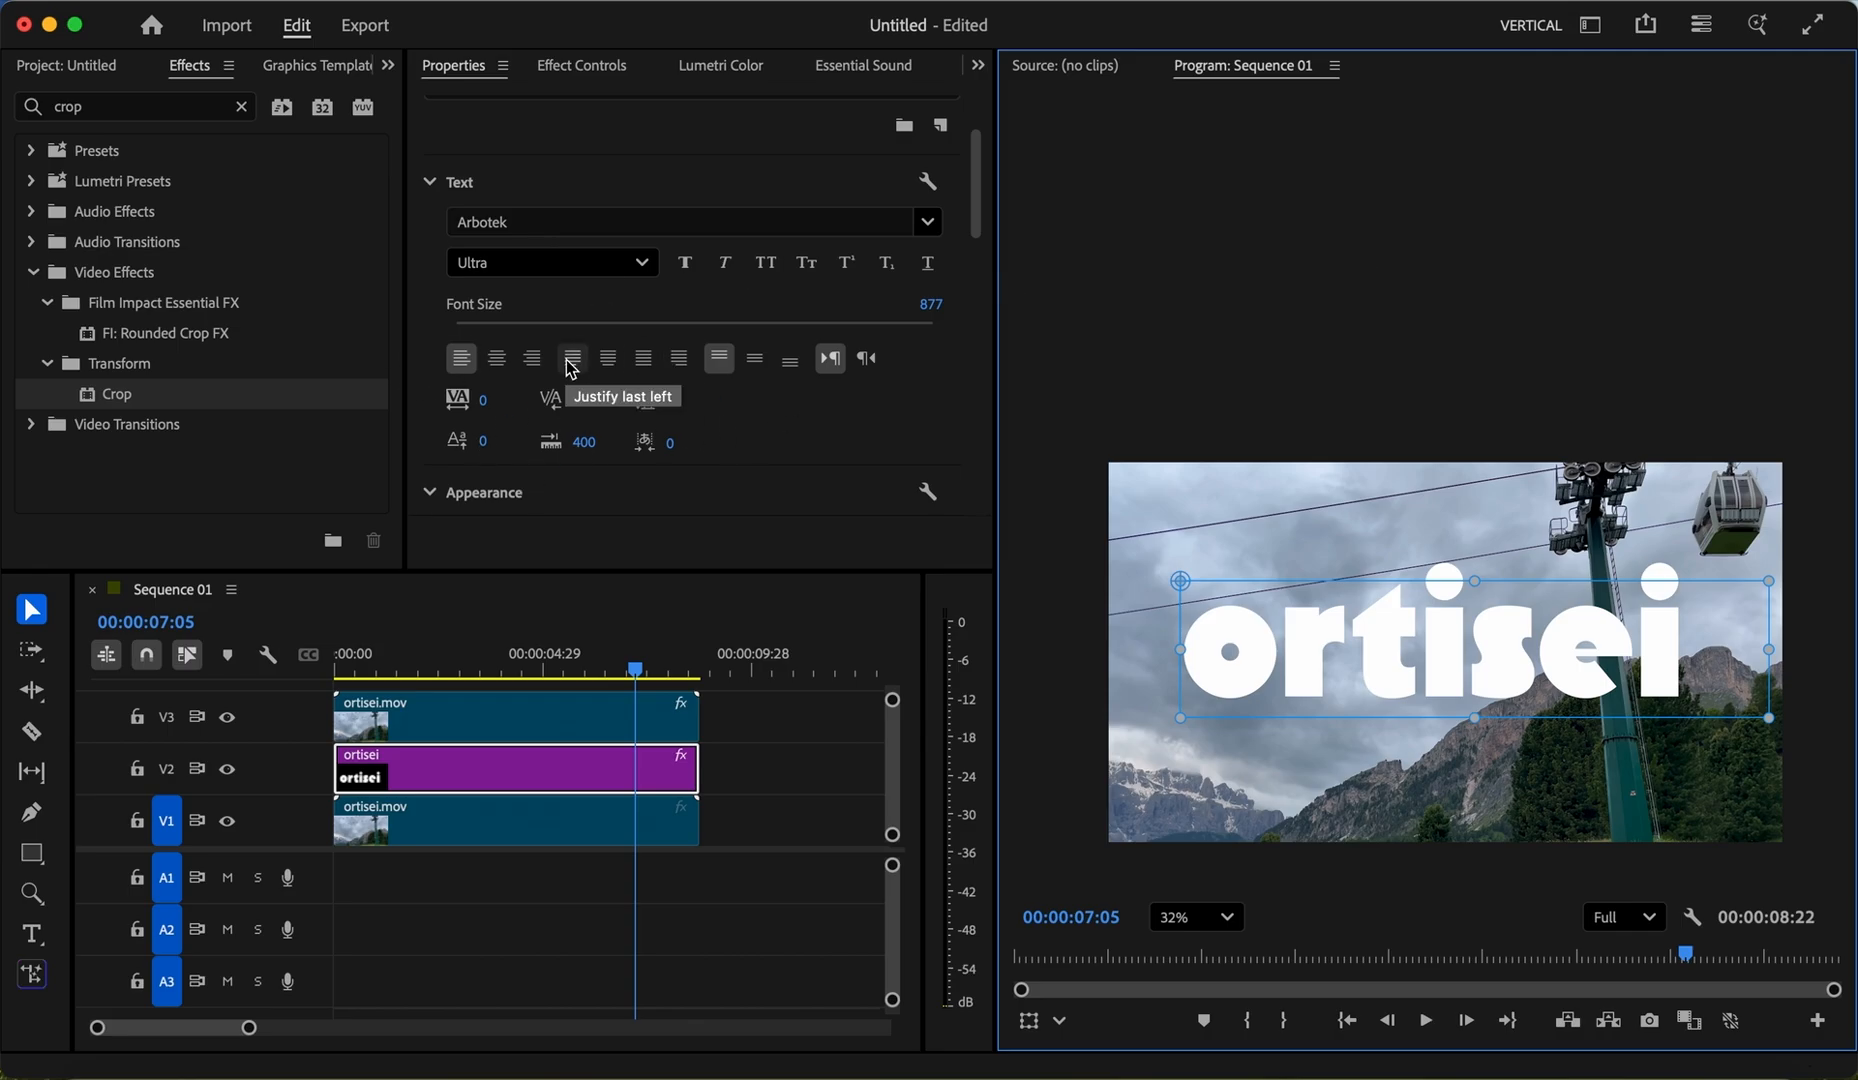
{"action": "left_click", "coordinate": [491, 363]}
{"action": "left_click_drag", "start_coordinate": [1640, 652], "coordinate": [1600, 665]}
{"action": "left_click_drag", "start_coordinate": [352, 668], "coordinate": [607, 712]}
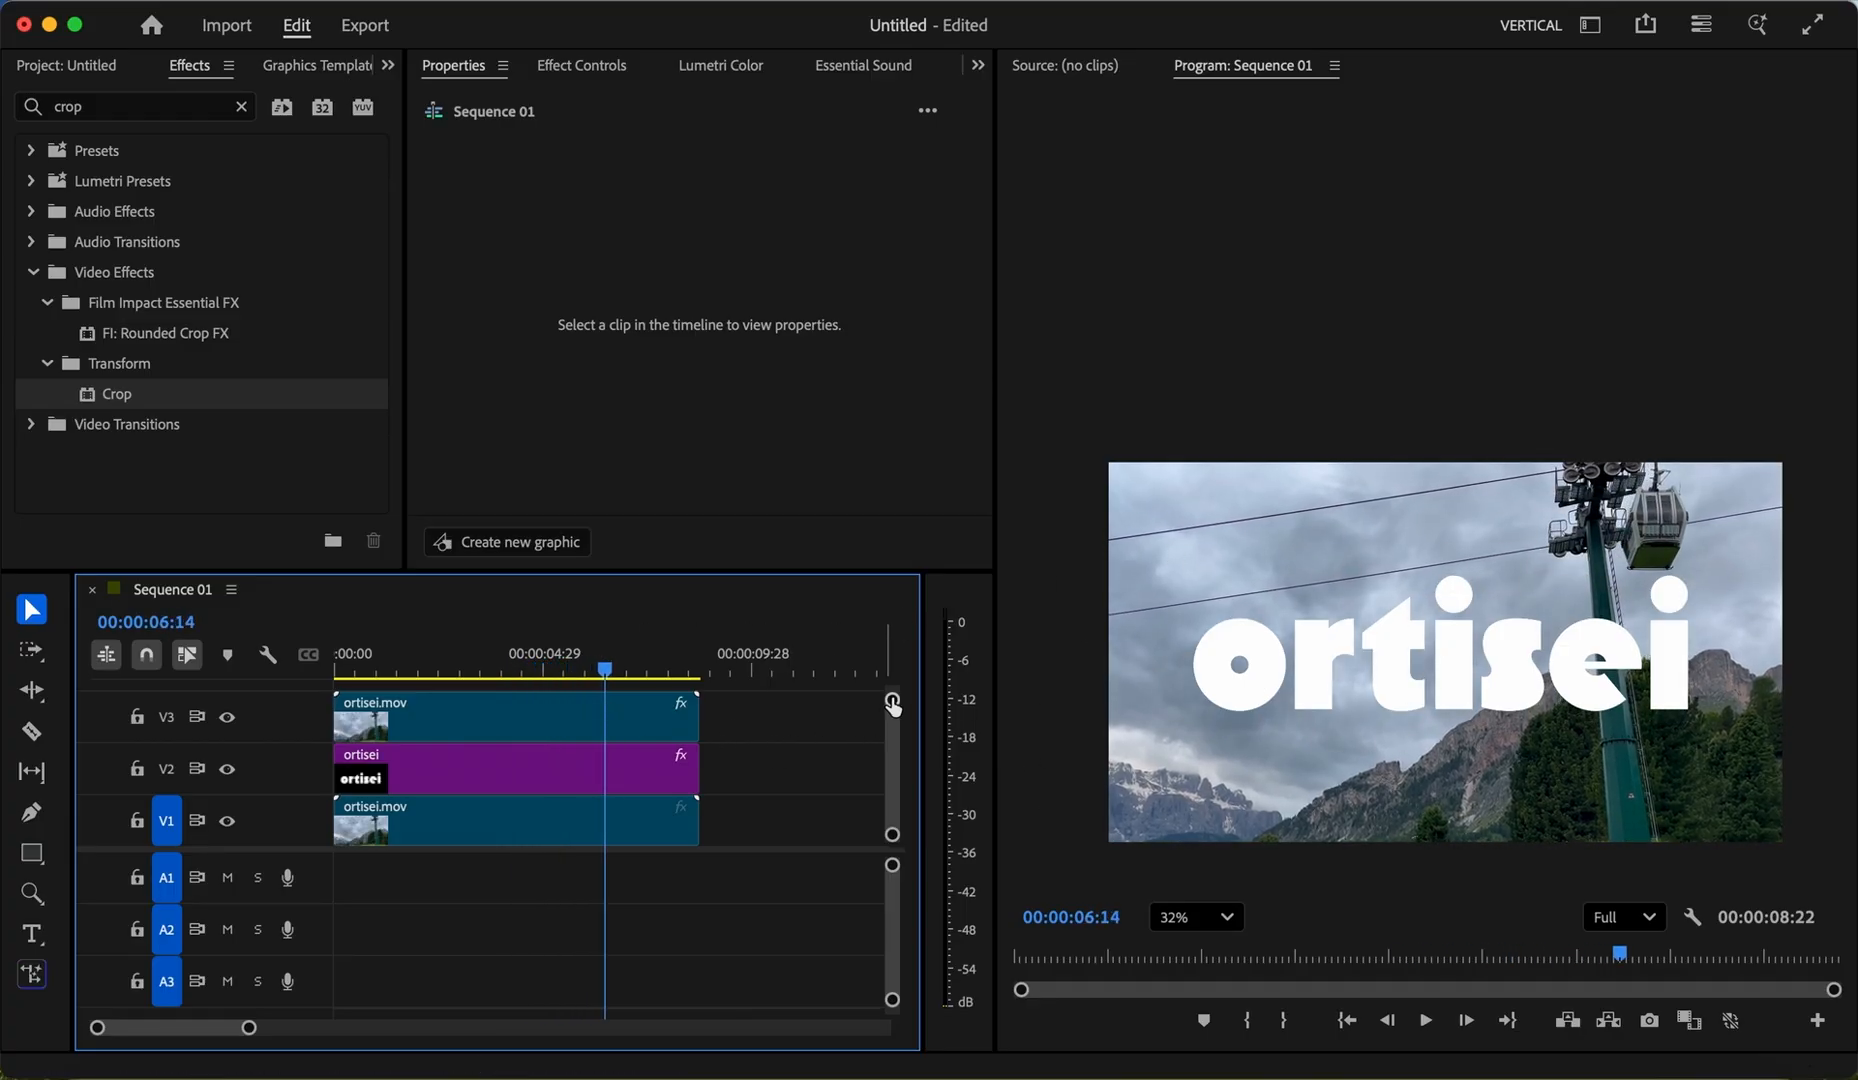